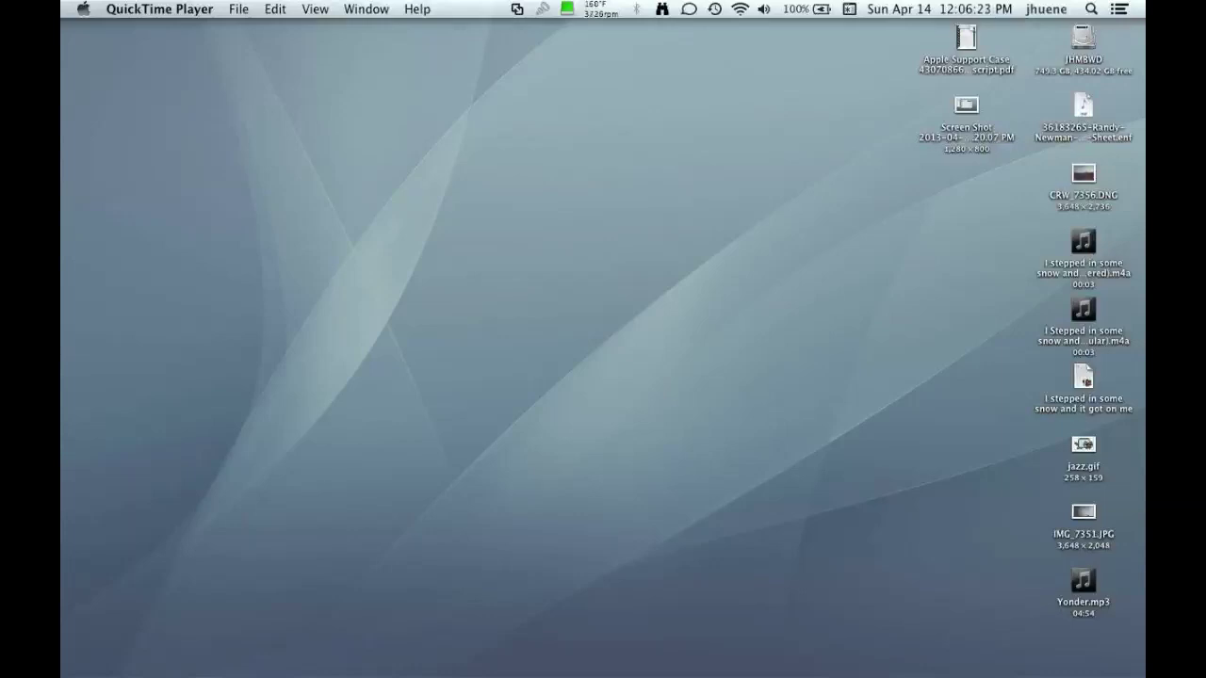
# - Open a Finder window and go from the computer's device entry to the JHMBWD drive
pyautogui.moveTo(128, 667)
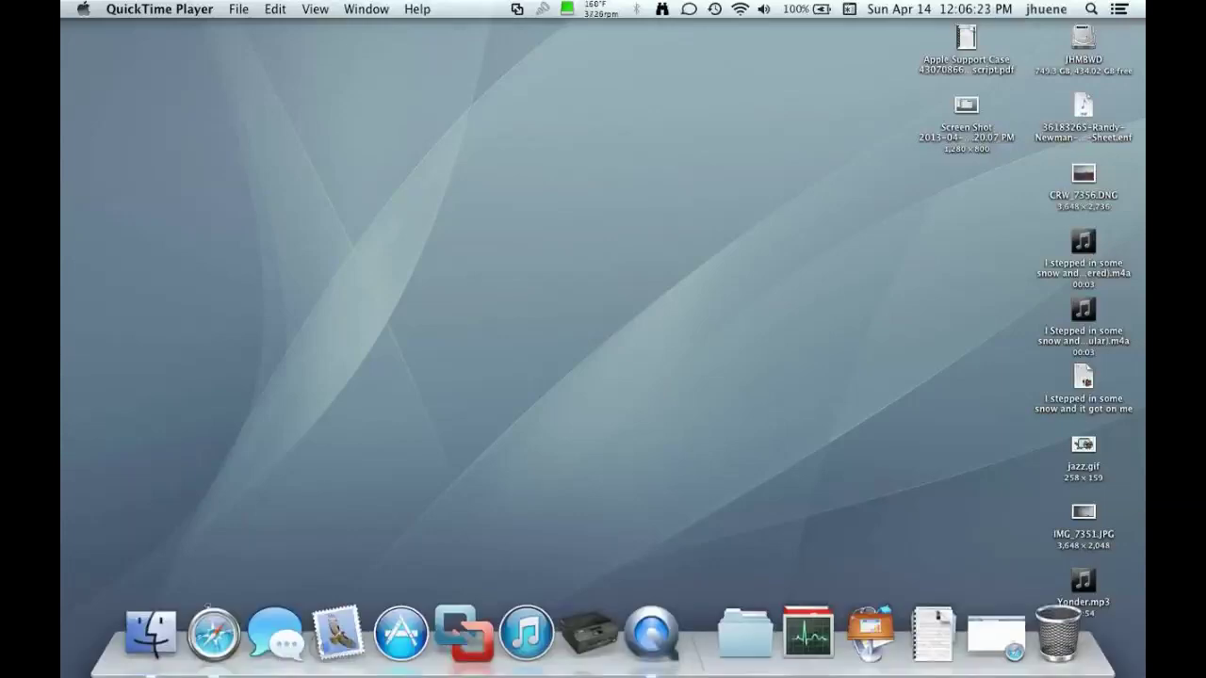
pyautogui.click(130, 660)
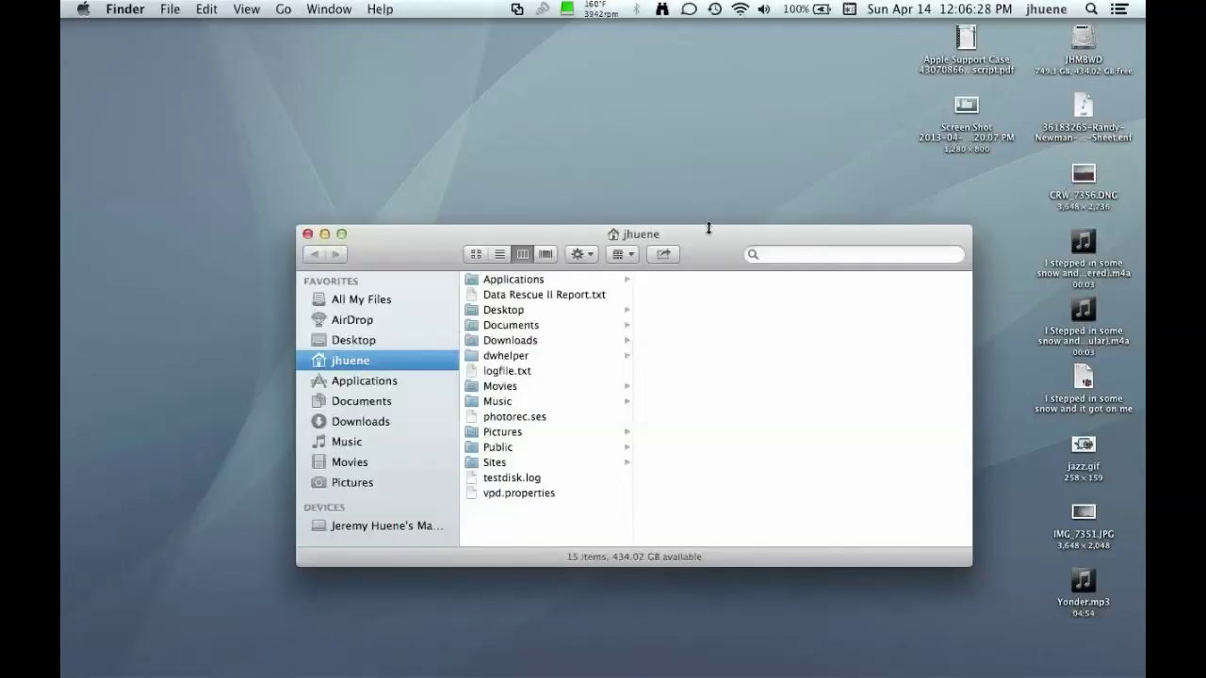
pyautogui.moveTo(708, 252); pyautogui.dragTo(684, 217)
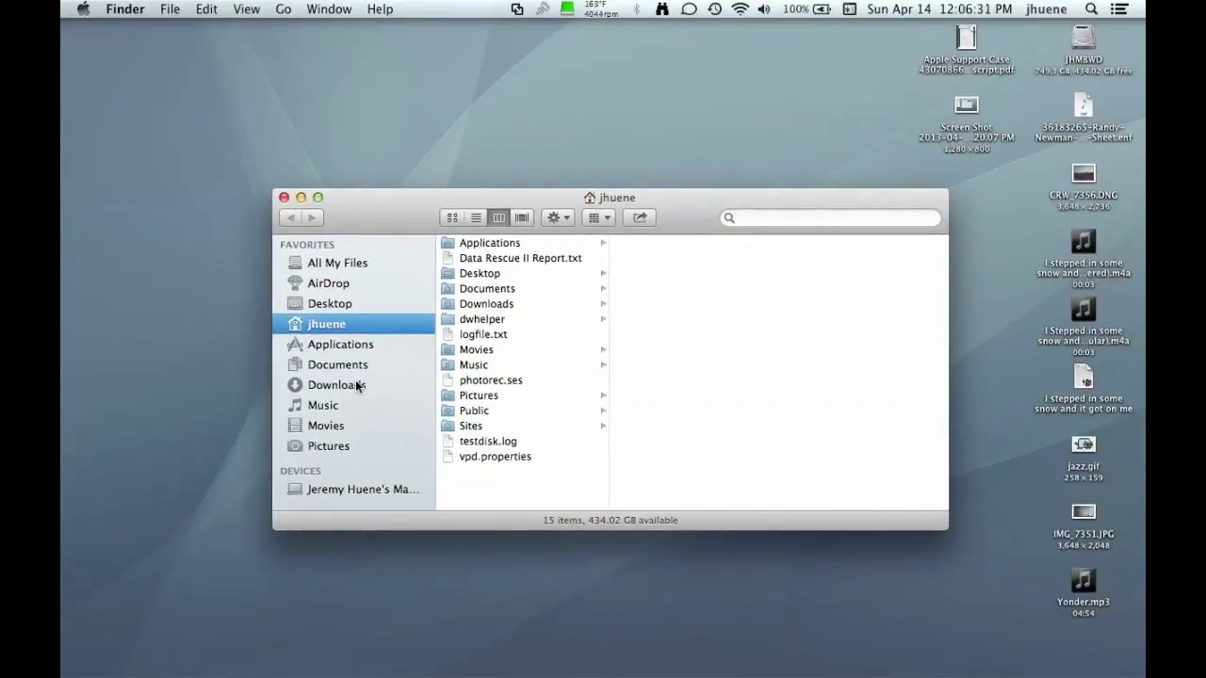
pyautogui.click(365, 488)
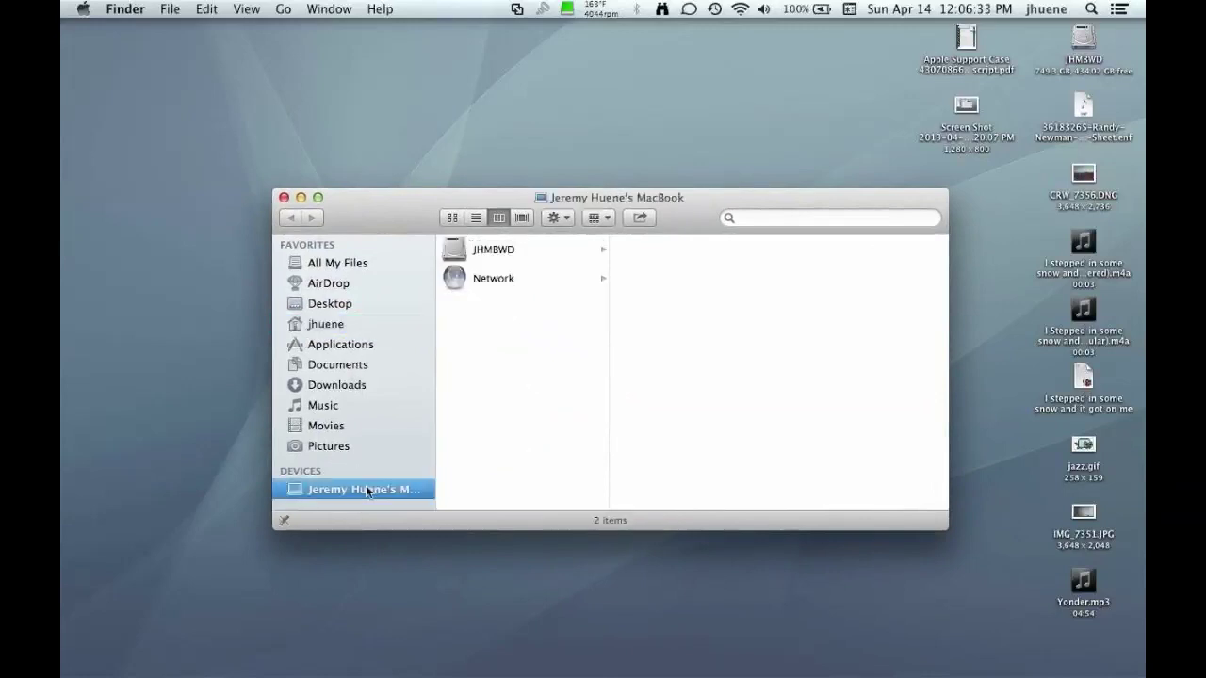
pyautogui.click(499, 250)
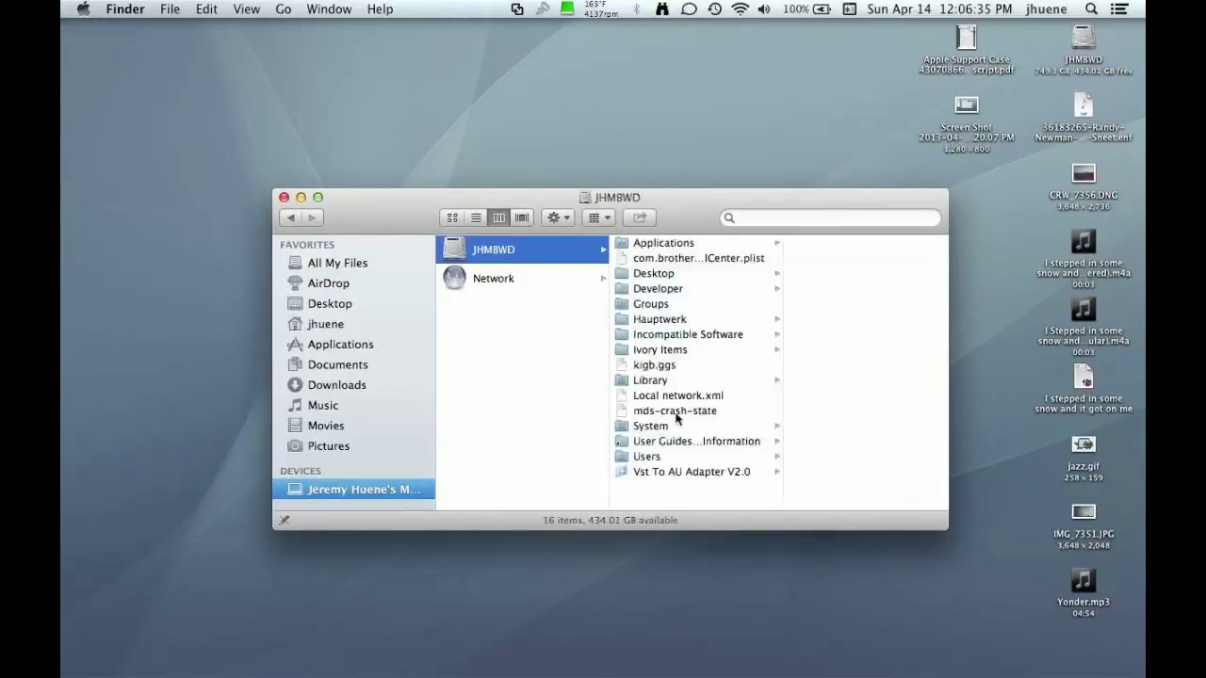
# - Browse to Developer, Applications, Utilities, Speech and launch Repeat After Me
pyautogui.click(678, 287)
pyautogui.press('Right')
pyautogui.press('Down')
pyautogui.press('Down')
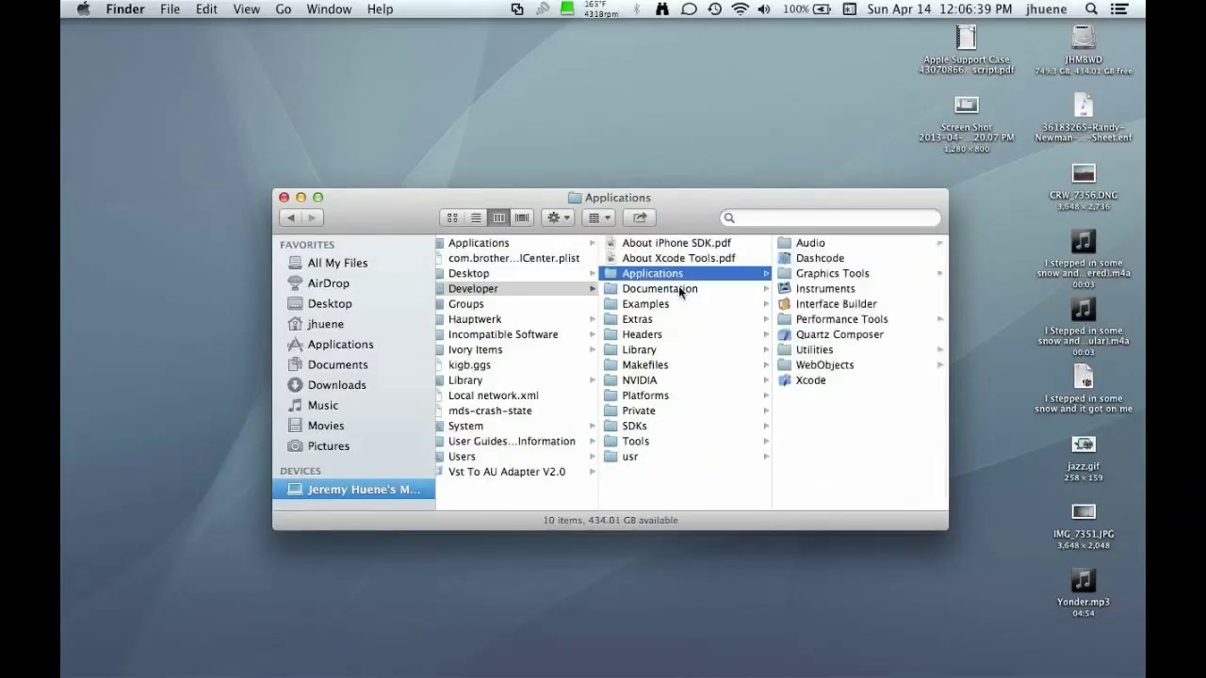
pyautogui.click(811, 349)
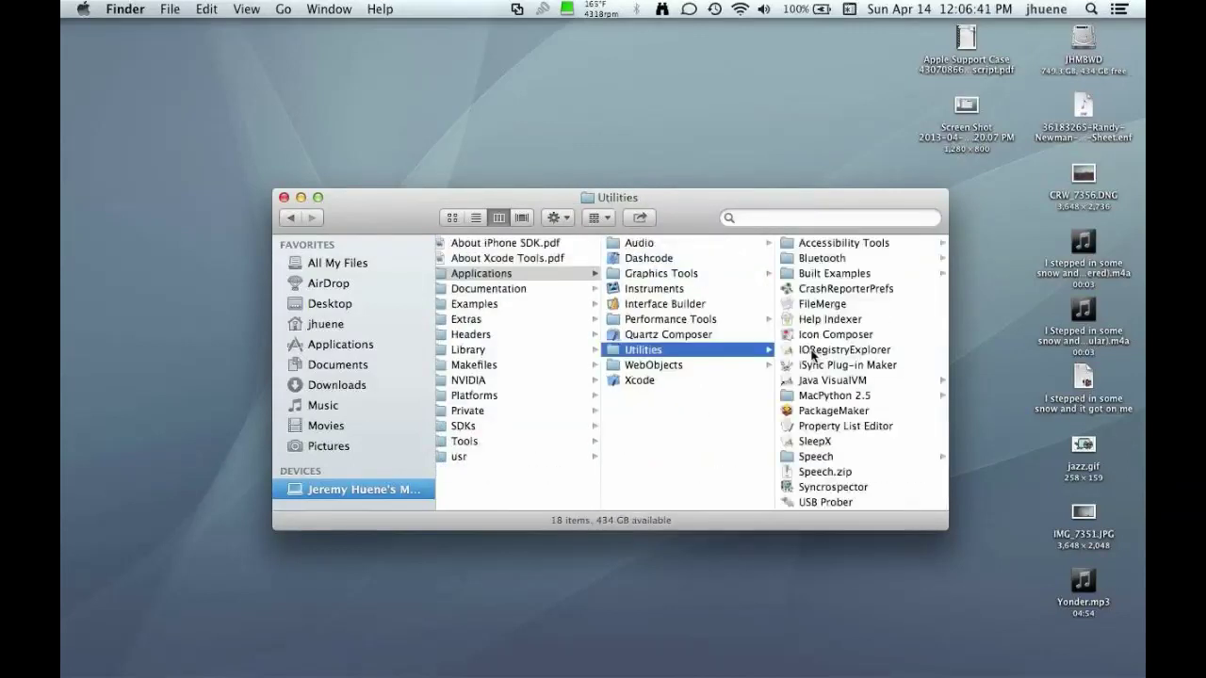
pyautogui.click(814, 461)
pyautogui.click(853, 247)
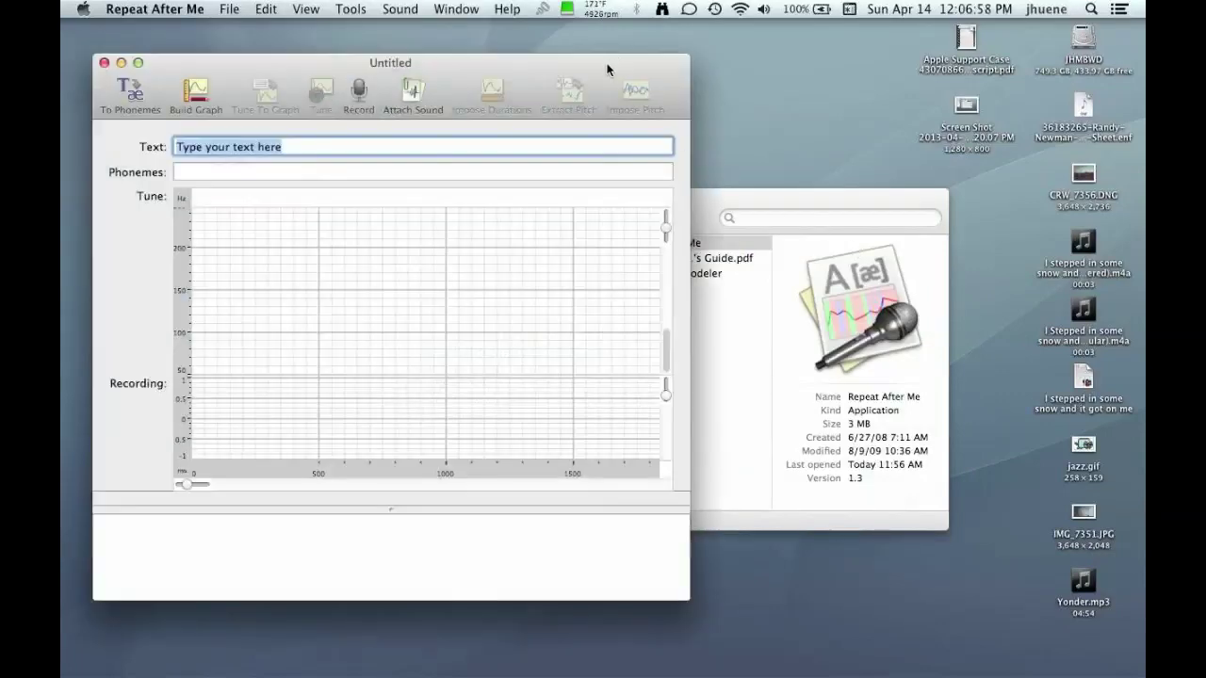
# - Enter the text "Specimen 1 returned positive", build its phonemes and pitch graph, and play it back
pyautogui.moveTo(608, 70)
pyautogui.mouseDown()
pyautogui.moveTo(993, 61)
pyautogui.moveTo(754, 86)
pyautogui.moveTo(591, 66)
pyautogui.mouseUp()
pyautogui.moveTo(448, 65); pyautogui.dragTo(759, 78)
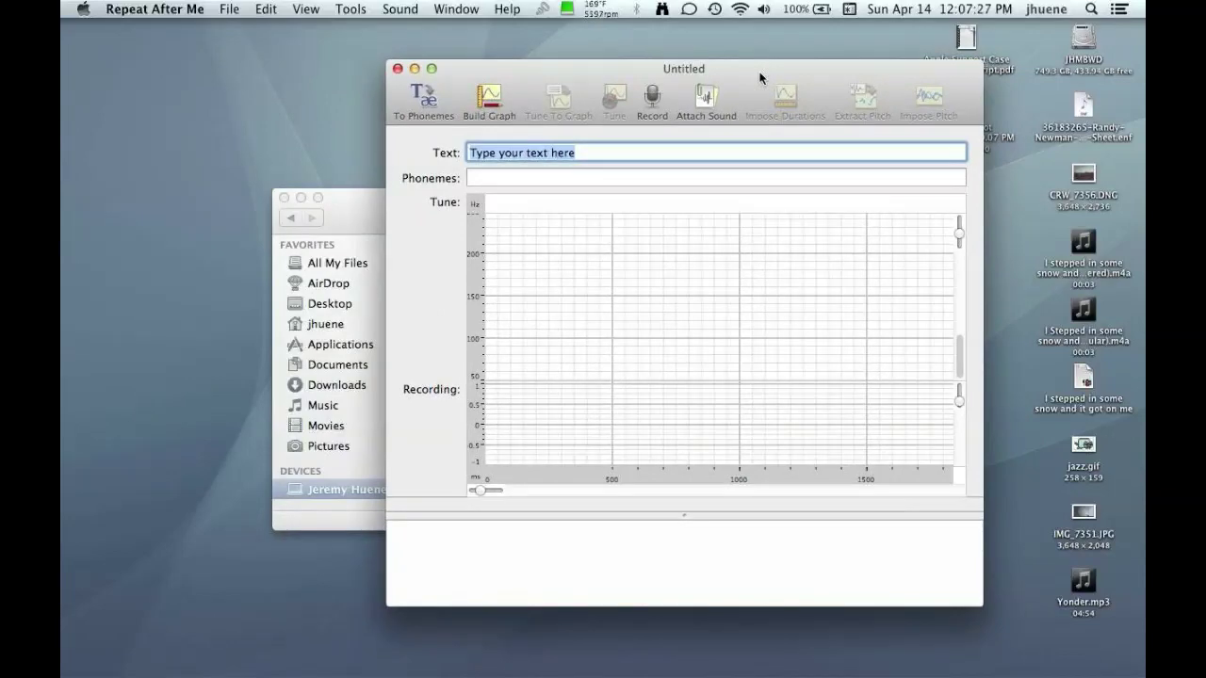
pyautogui.write('Specim')
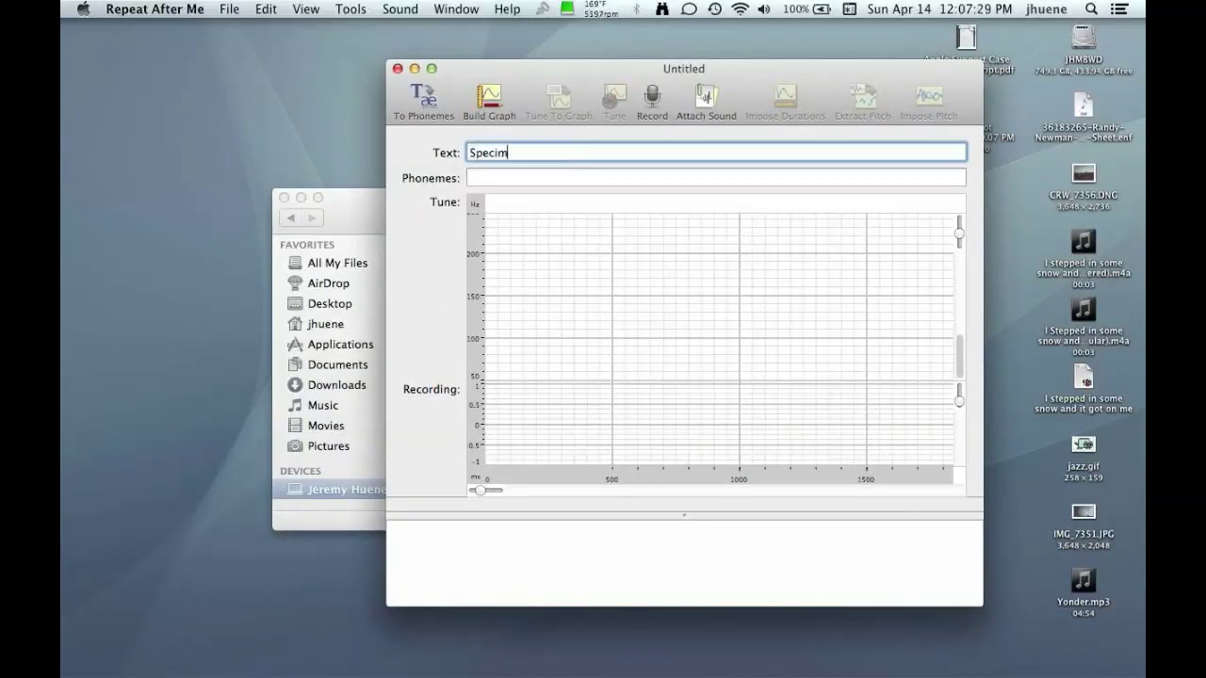
pyautogui.write('en 1 returned positive')
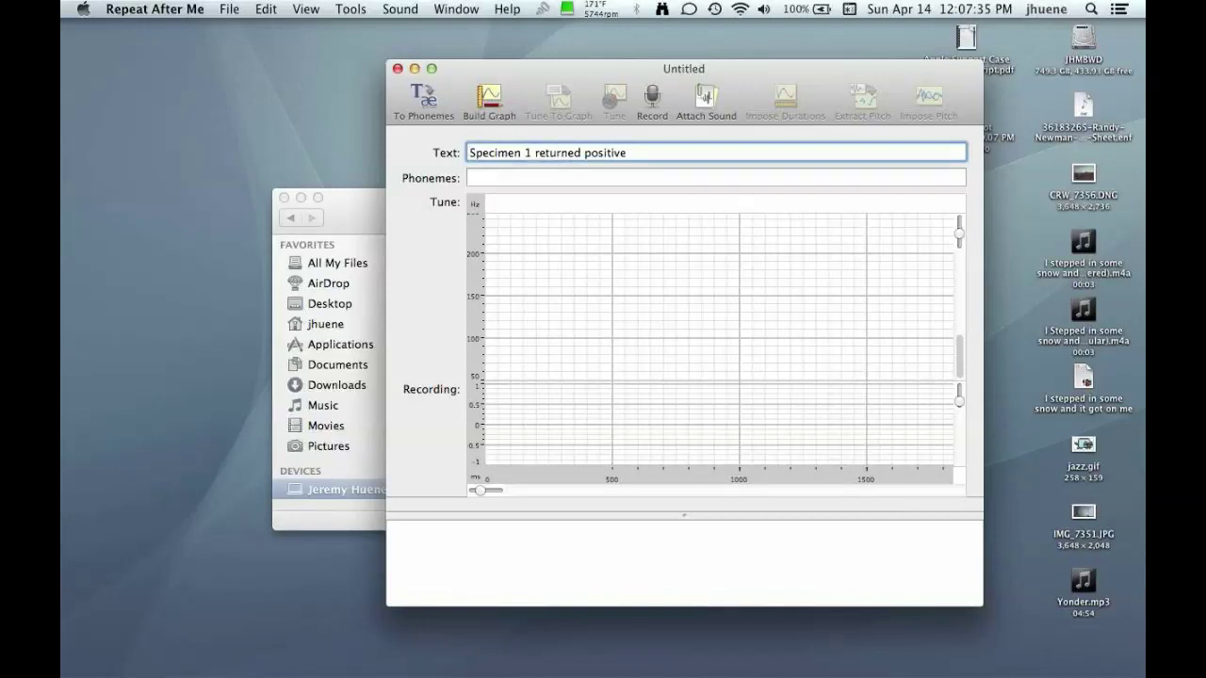
pyautogui.press('Return')
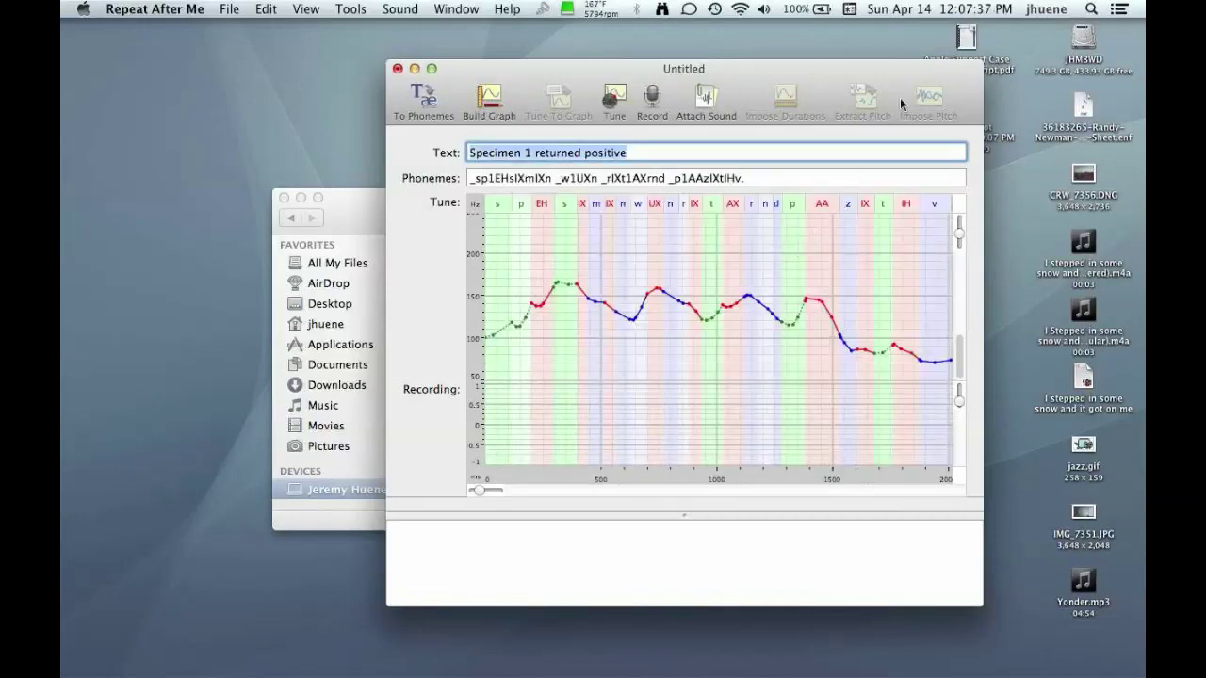
pyautogui.click(765, 346)
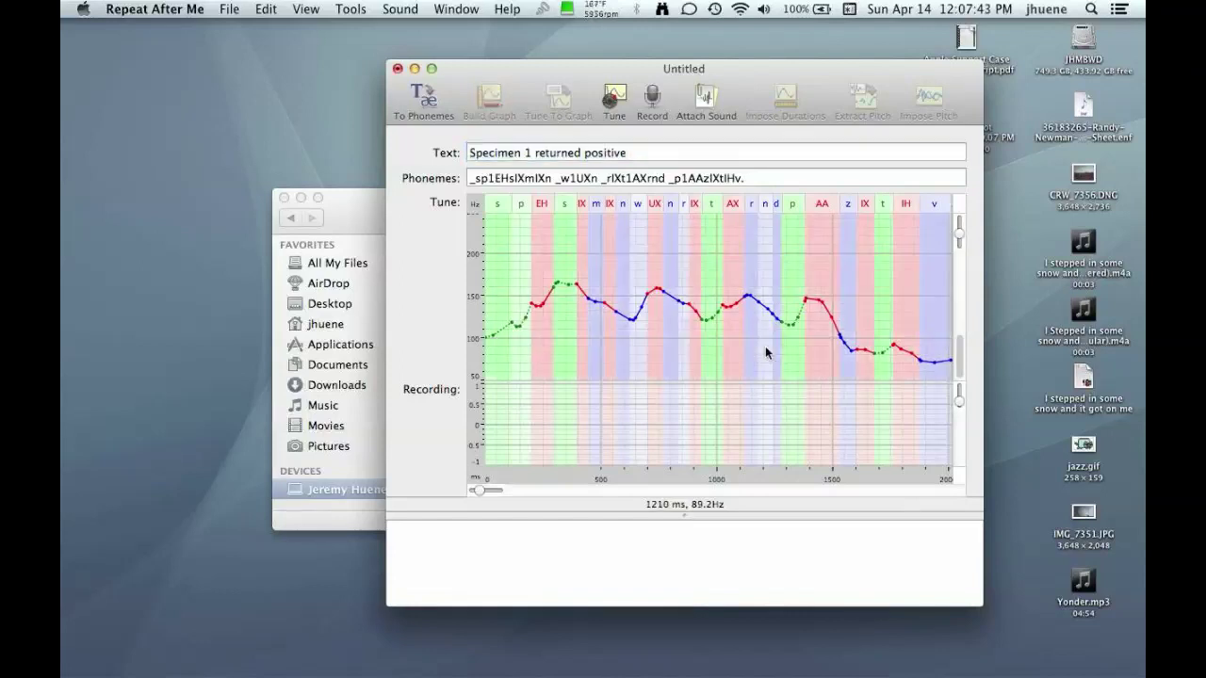
pyautogui.press('super+p')
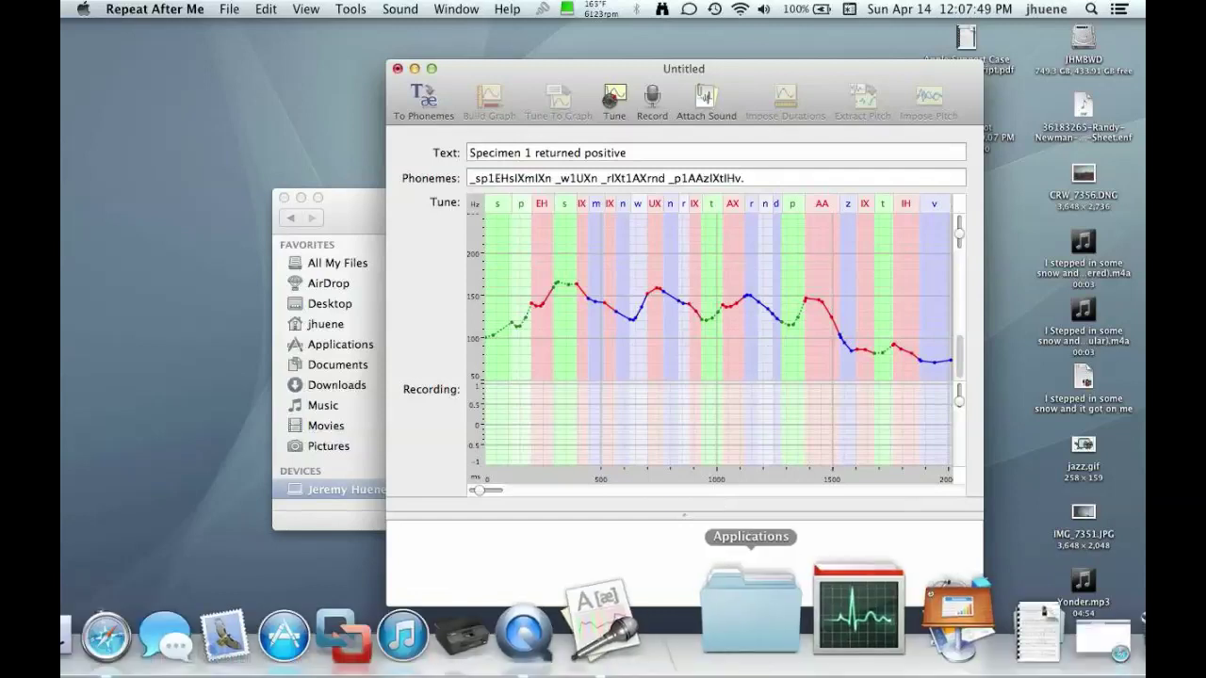
# - In System Preferences, set the Text to Speech system voice to Ralph and quit the preferences
pyautogui.click(749, 612)
pyautogui.click(820, 476)
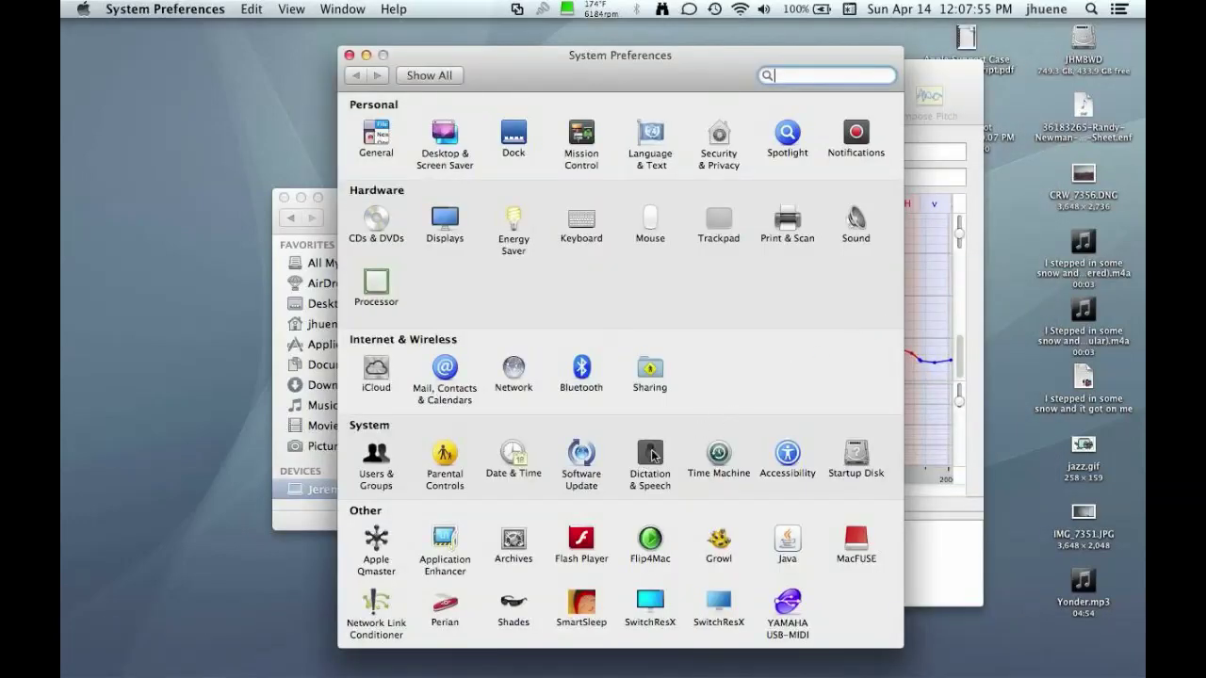
pyautogui.click(652, 456)
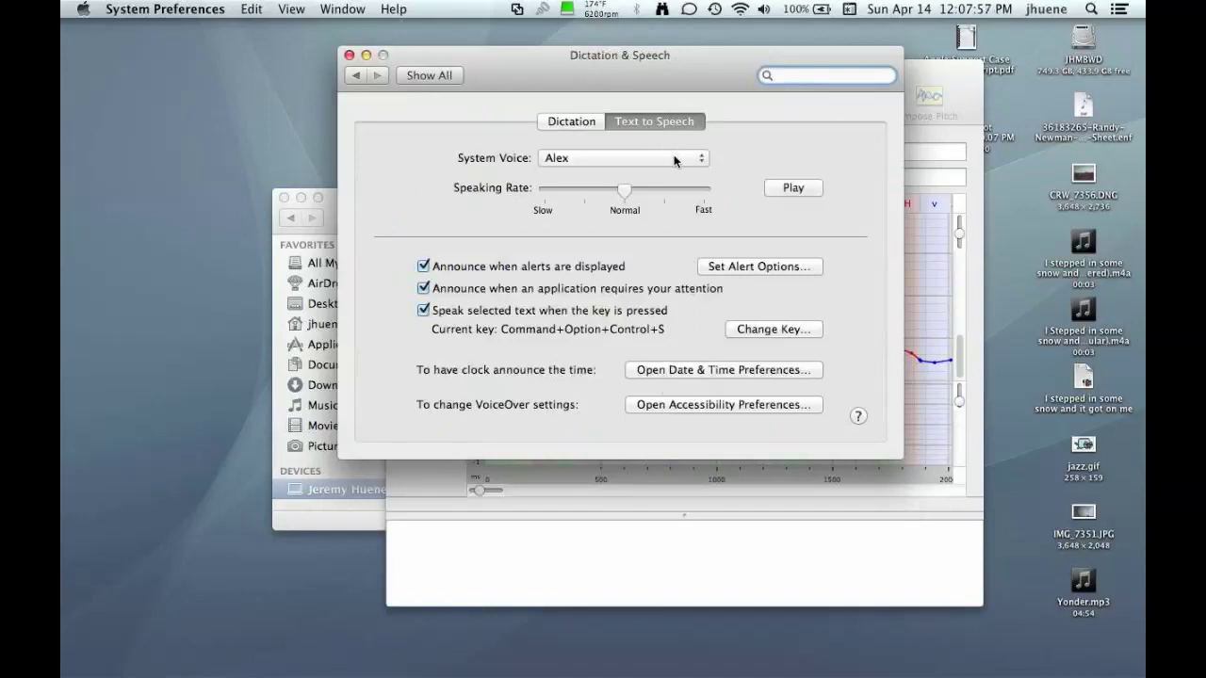
pyautogui.click(675, 162)
pyautogui.click(676, 219)
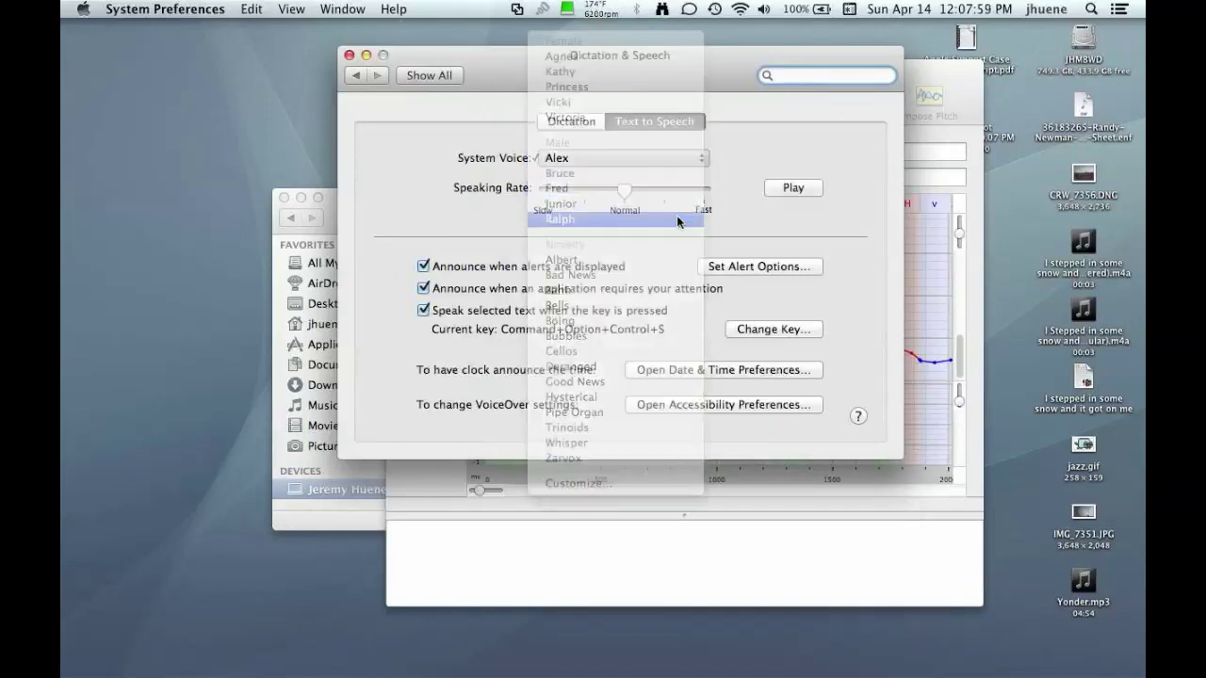
pyautogui.moveTo(592, 67); pyautogui.dragTo(675, 70)
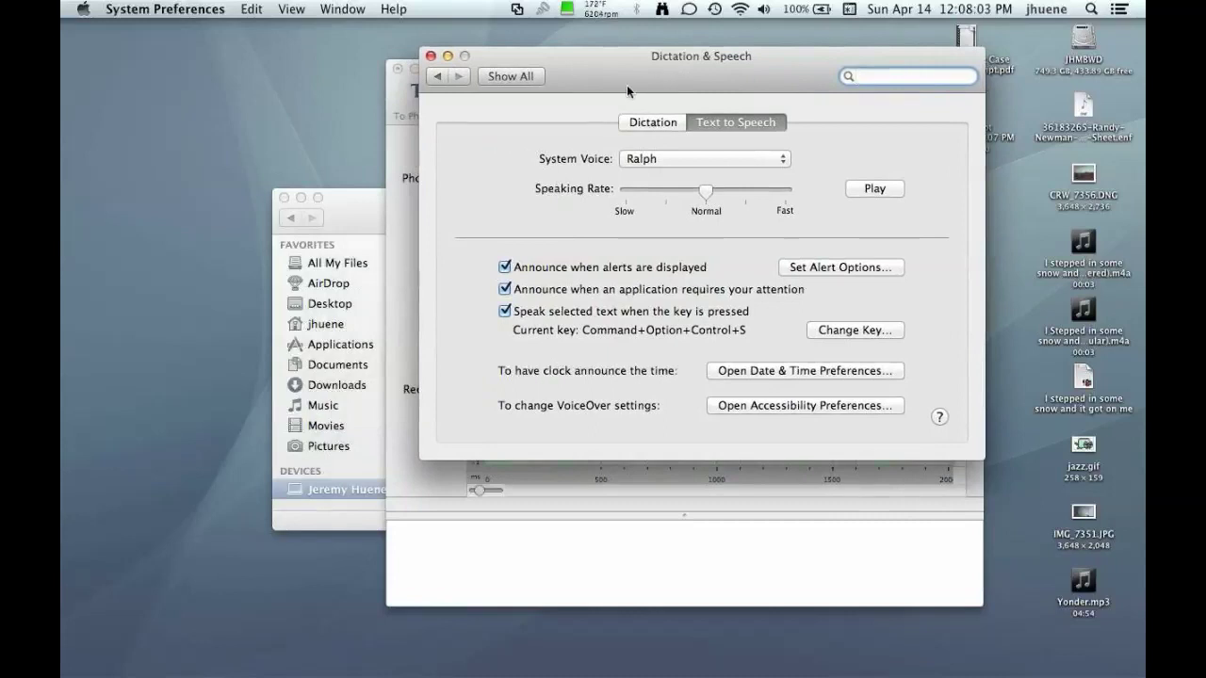
pyautogui.press('super+q')
# - Cut the sentence from the text field, quit Repeat After Me without saving, and relaunch it
pyautogui.click(724, 151)
pyautogui.press('super+a')
pyautogui.press('super+x')
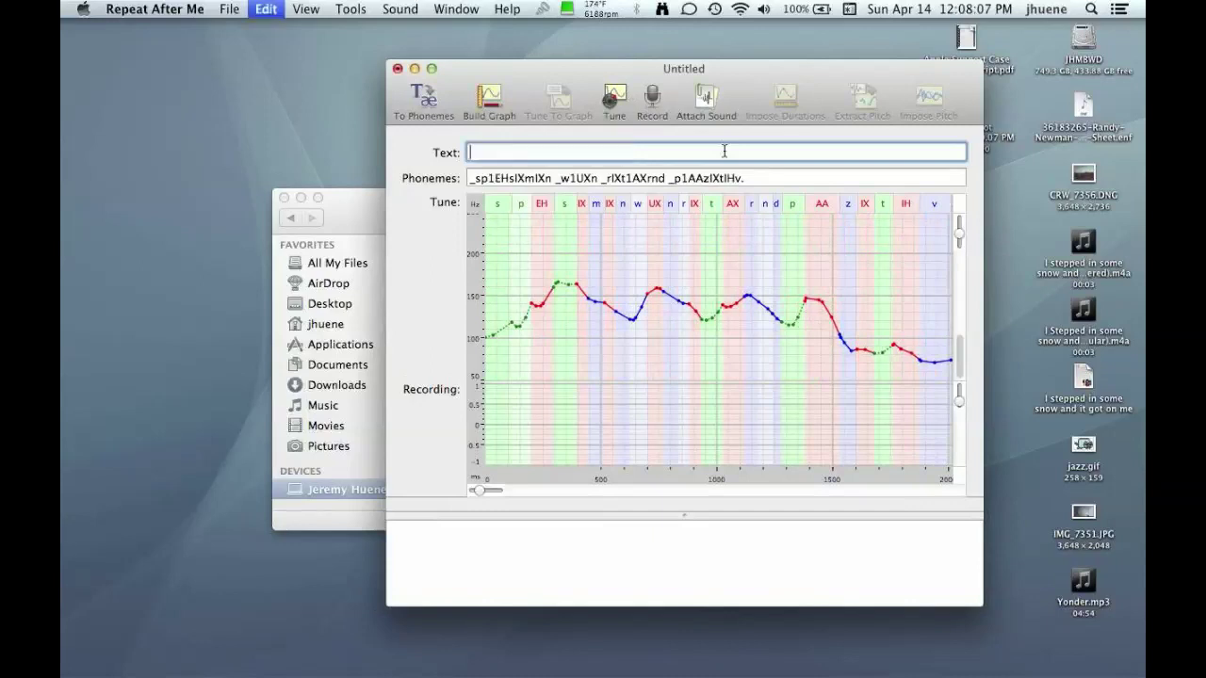
pyautogui.press('super+q')
pyautogui.click(631, 213)
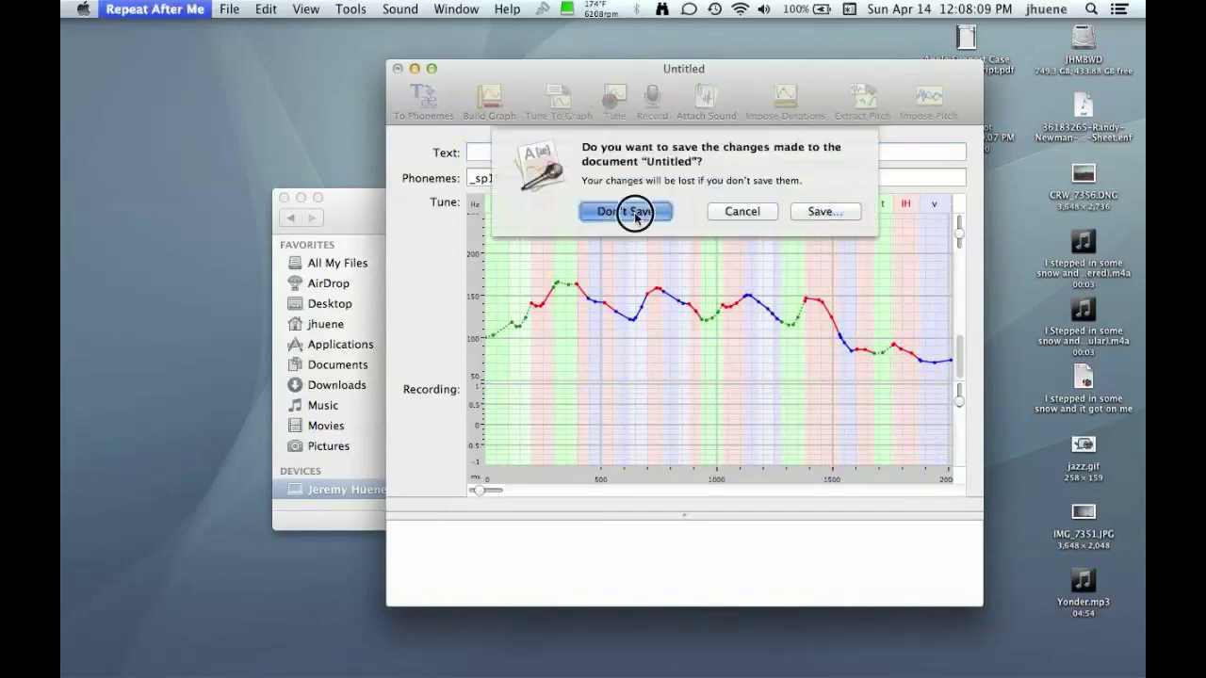
pyautogui.press('super+o')
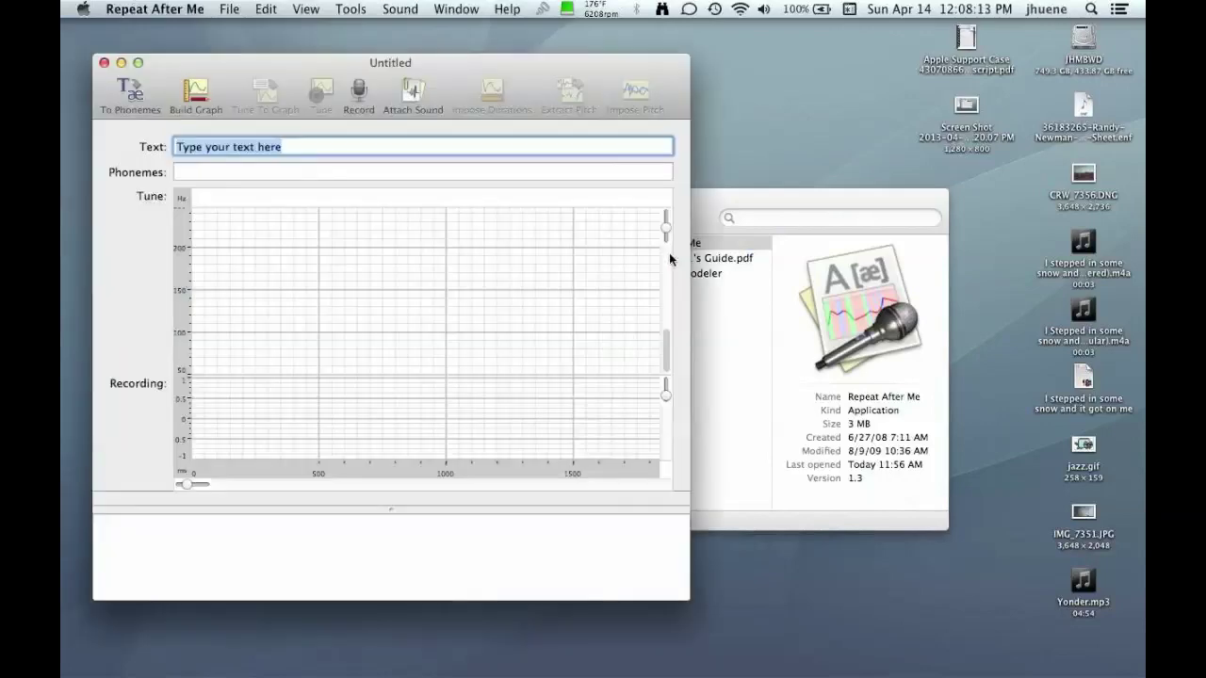
# - Paste "Specimen 1 returned positive" as the text of the new document and build its phonemes and pitch graph
pyautogui.moveTo(614, 72); pyautogui.dragTo(1003, 72)
pyautogui.press('super+v')
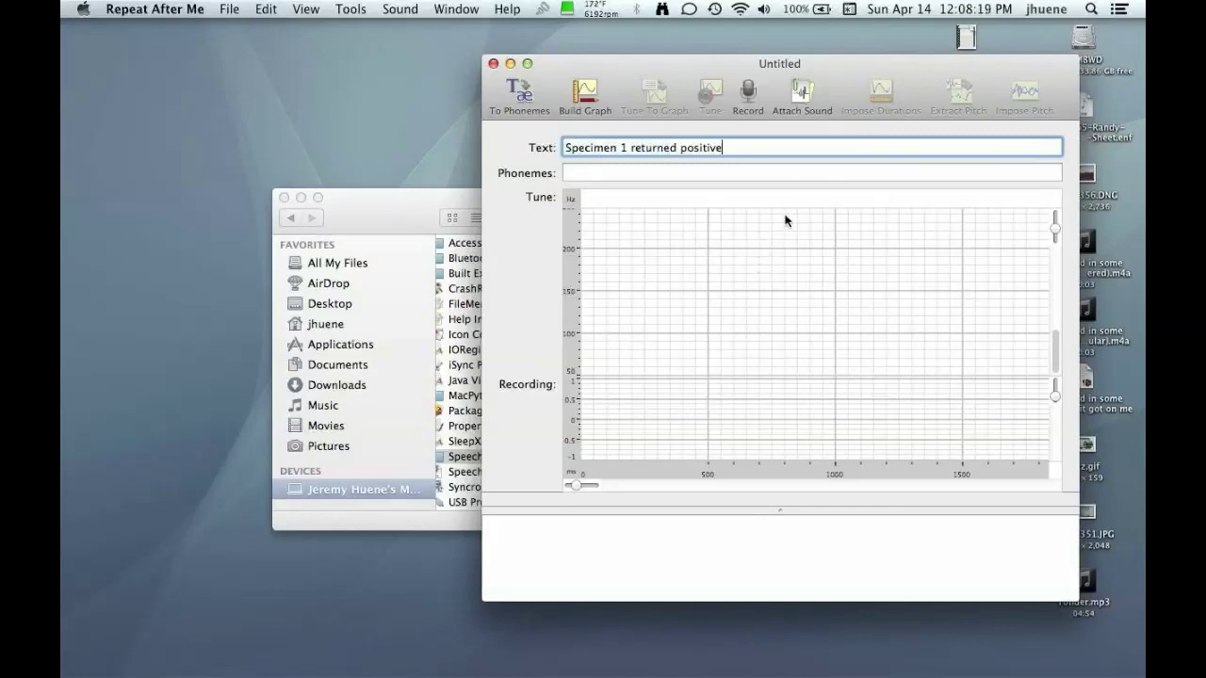
pyautogui.click(810, 177)
pyautogui.click(825, 148)
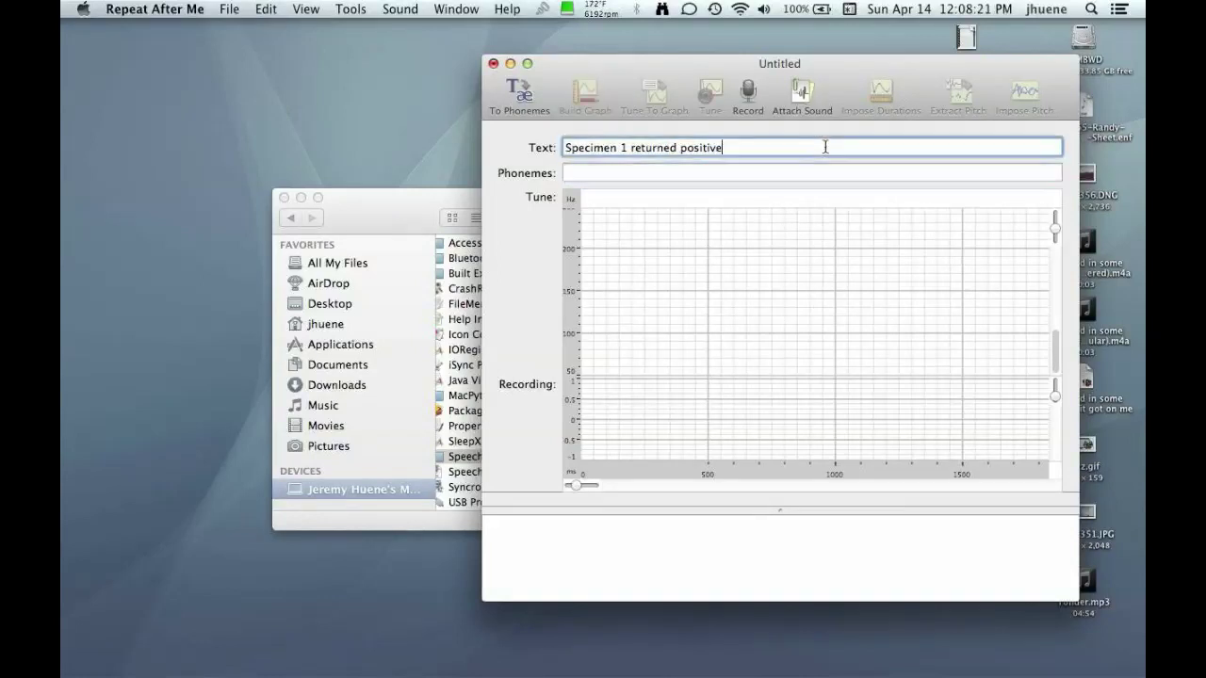
pyautogui.press('Return')
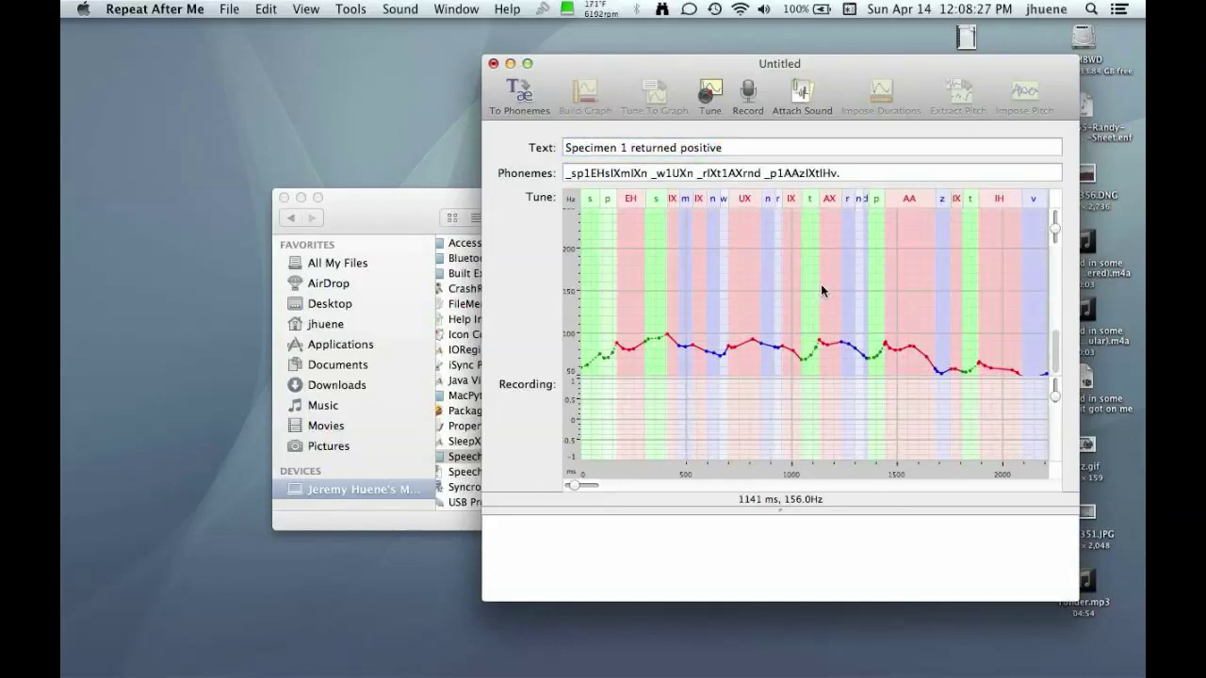
# - Reposition the document window and raise the system volume
pyautogui.click(702, 96)
pyautogui.moveTo(850, 61); pyautogui.dragTo(802, 48)
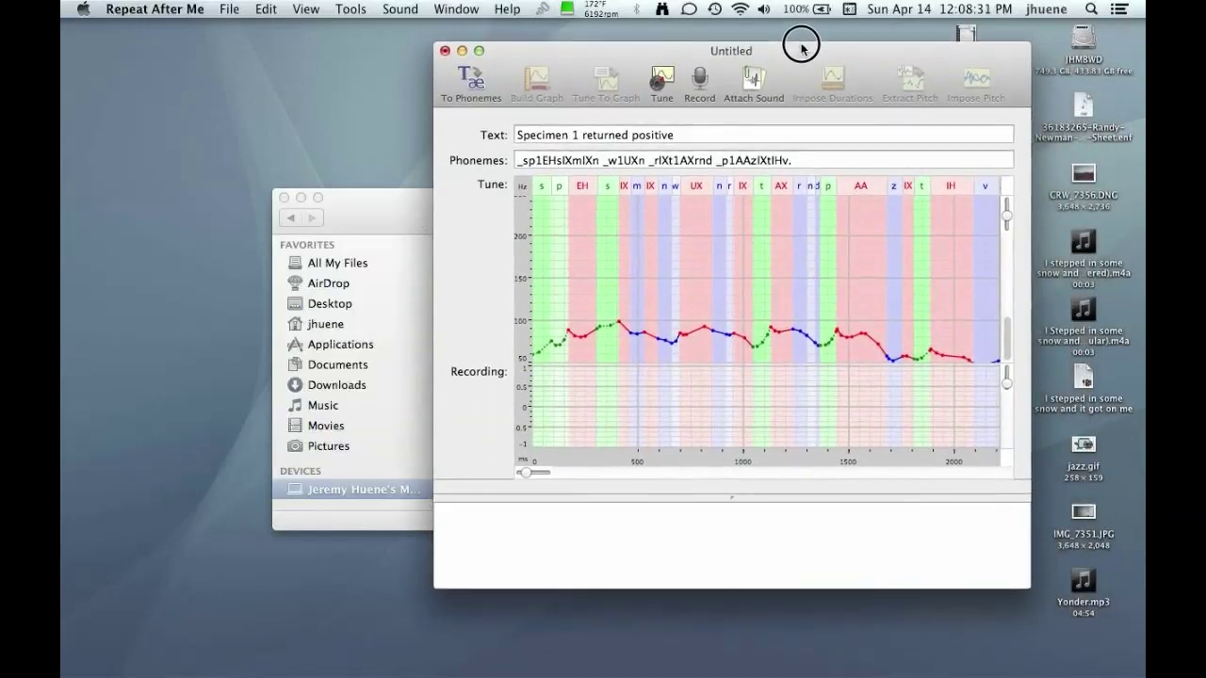
pyautogui.press('XF86AudioRaiseVolume')
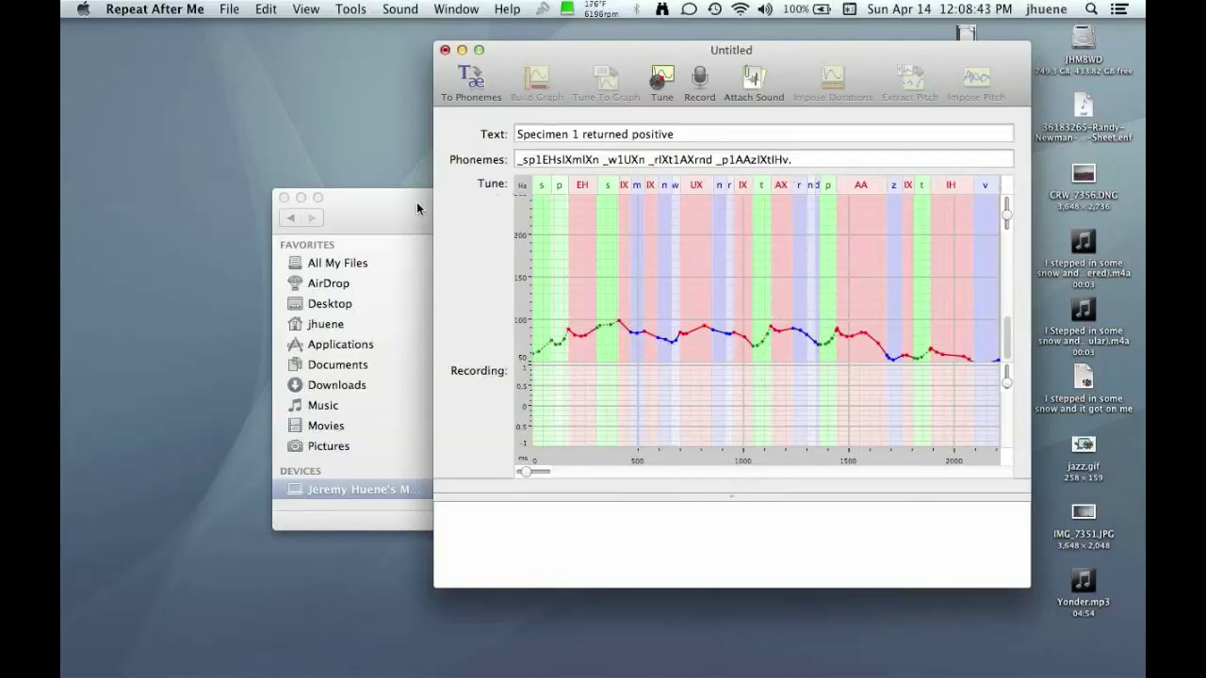
# - Launch Audacity from the Applications folder
pyautogui.moveTo(805, 669)
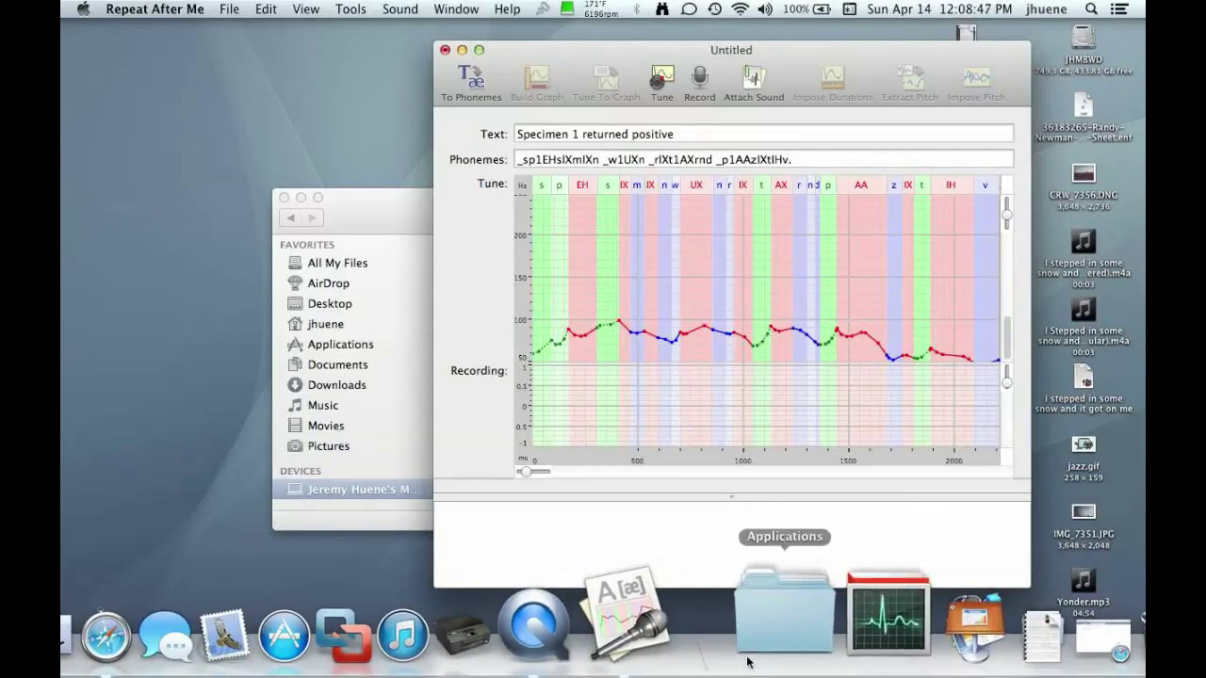
pyautogui.click(747, 662)
pyautogui.press('Return')
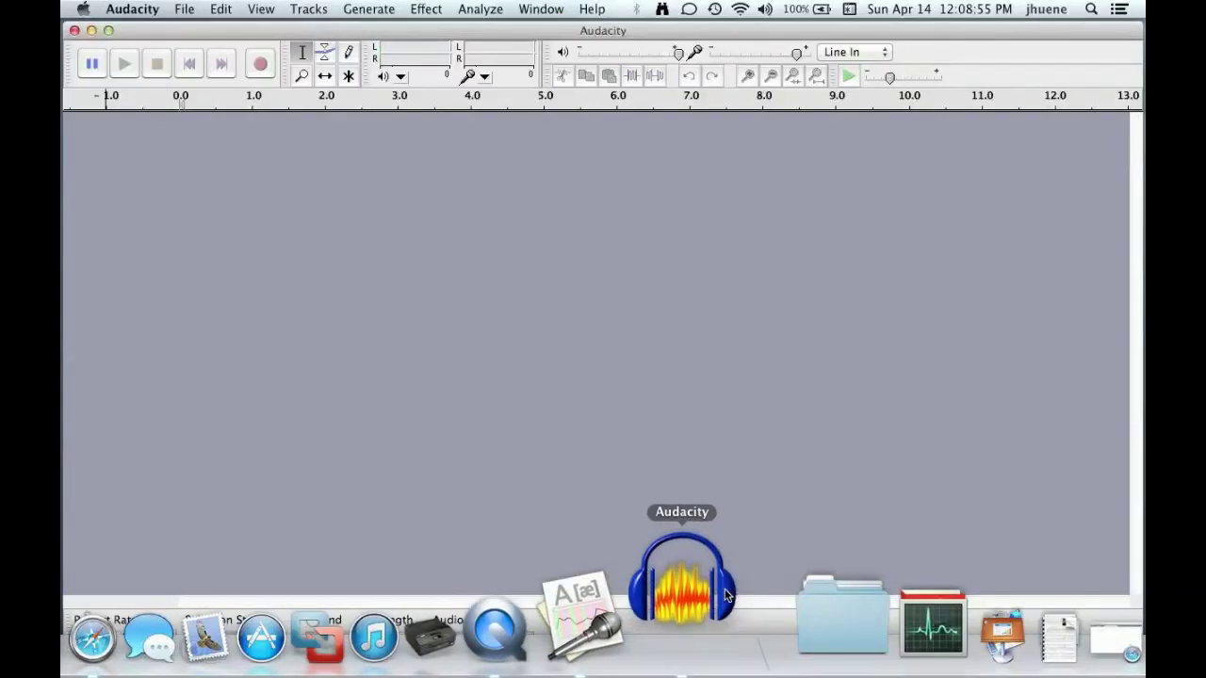
# - Generate a sine tone at 50 Hz with an amplitude of 0.8 and a length of 4 seconds
pyautogui.click(368, 8)
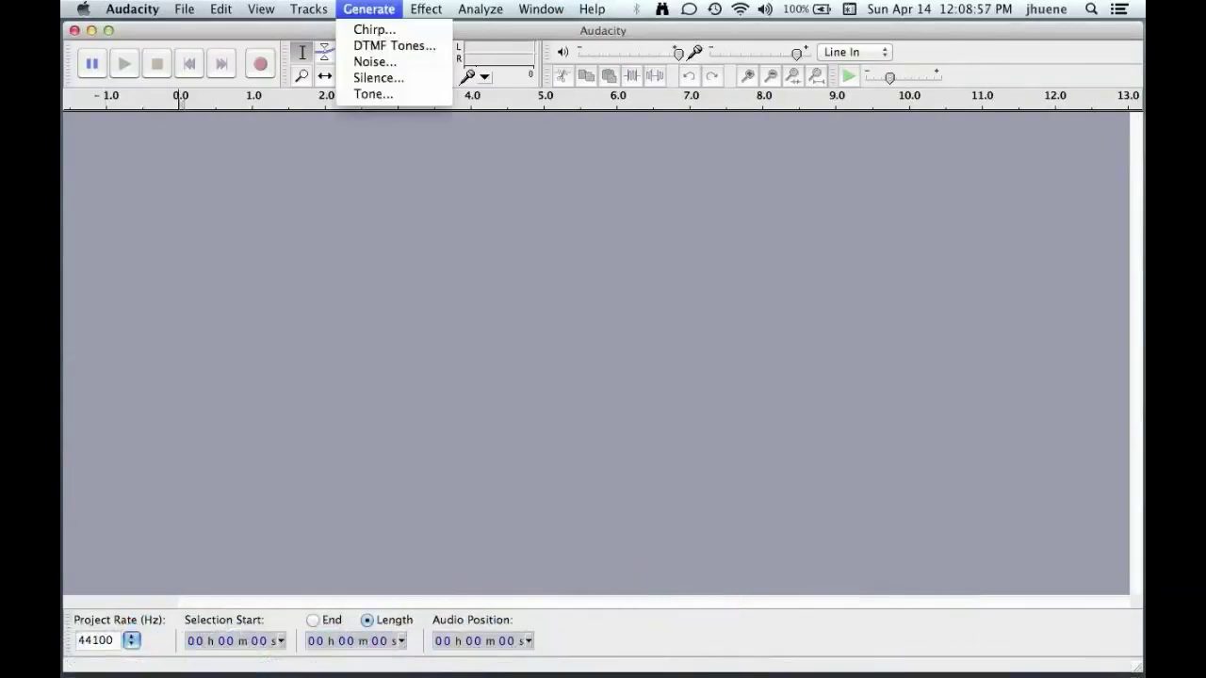
pyautogui.click(401, 96)
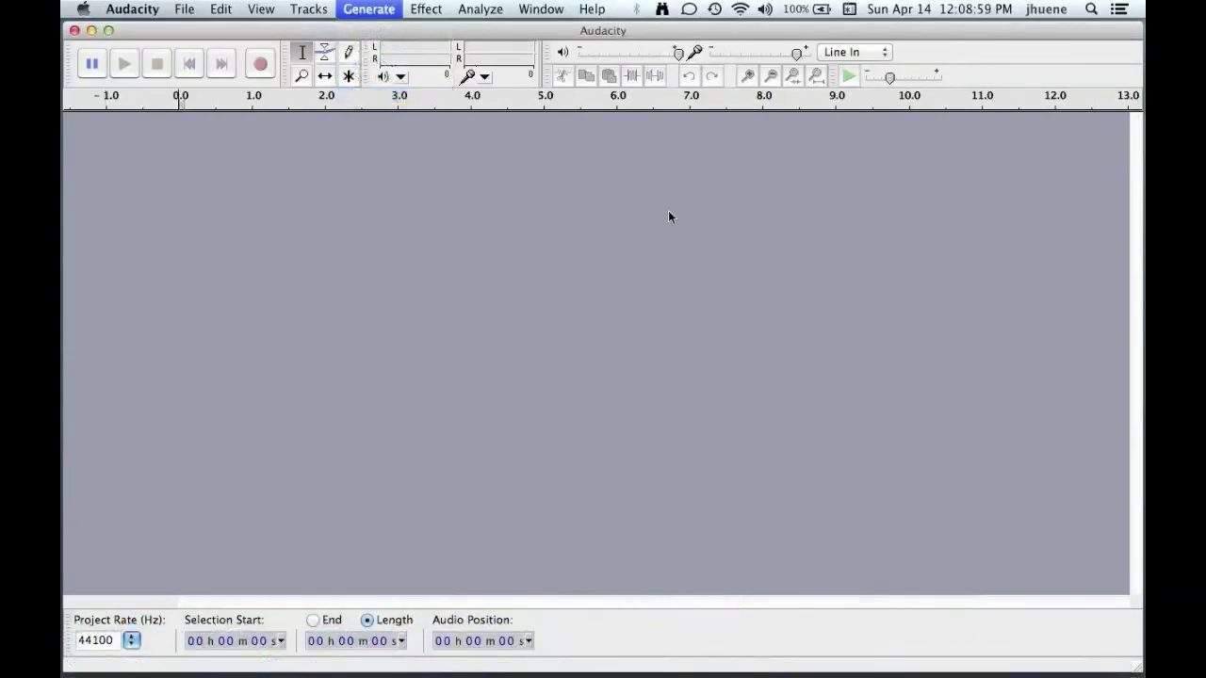
pyautogui.doubleClick(661, 324)
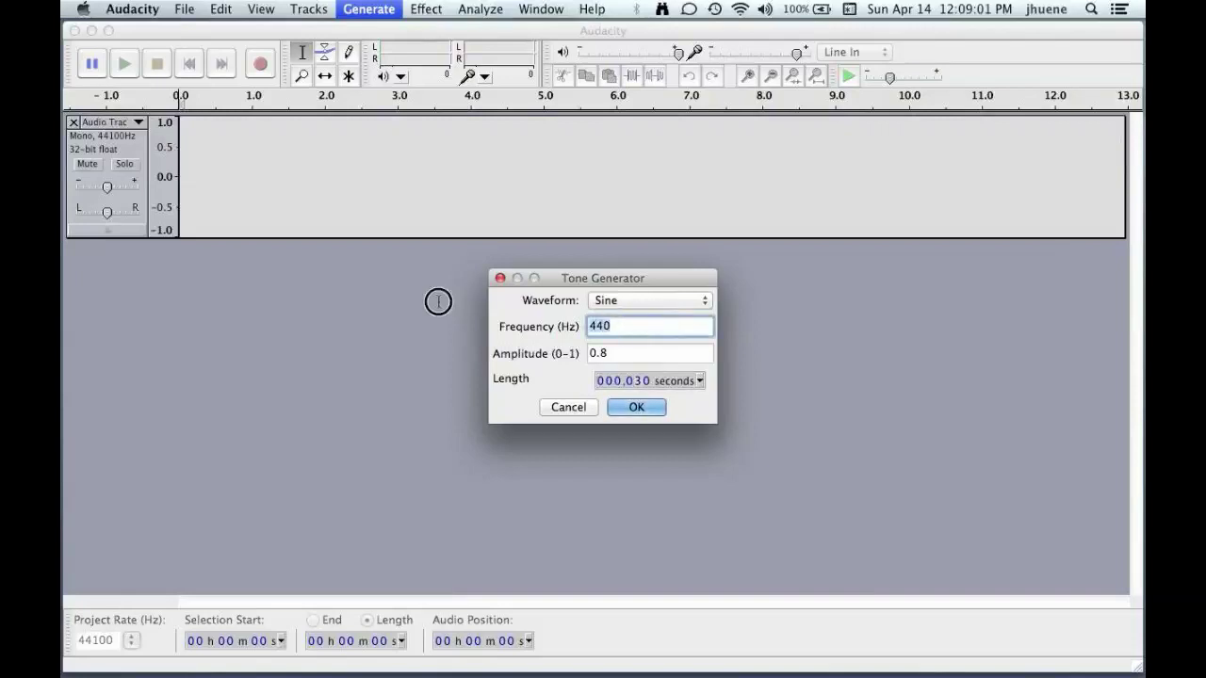
pyautogui.write('50')
pyautogui.click(638, 381)
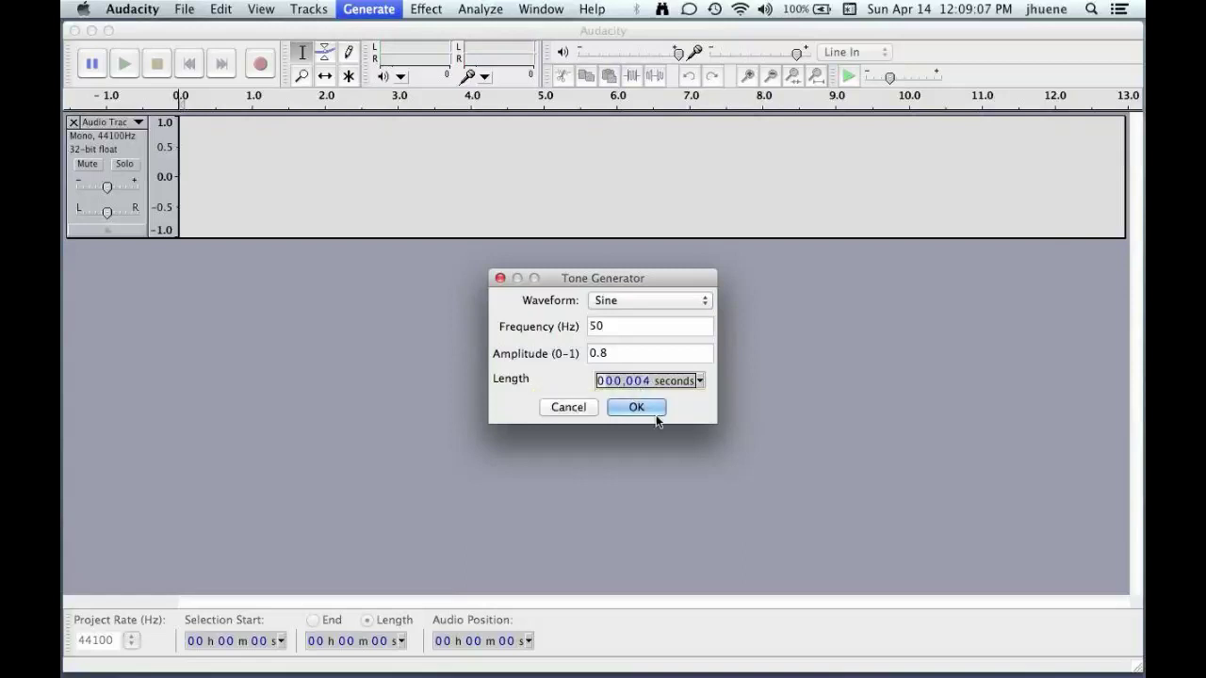
pyautogui.click(637, 408)
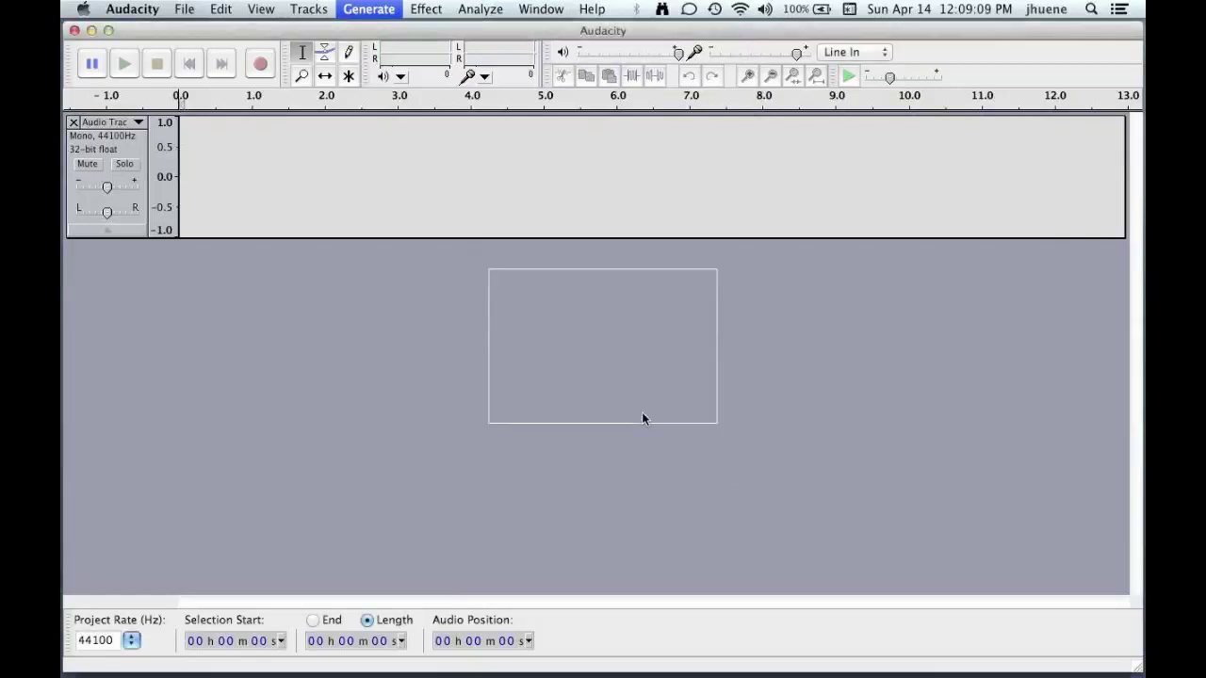
# - Export the tone to Downloads as 50hz.aiff in AIFF (Apple/SGI 16 bit PCM) format, and remove the audio track
pyautogui.click(184, 8)
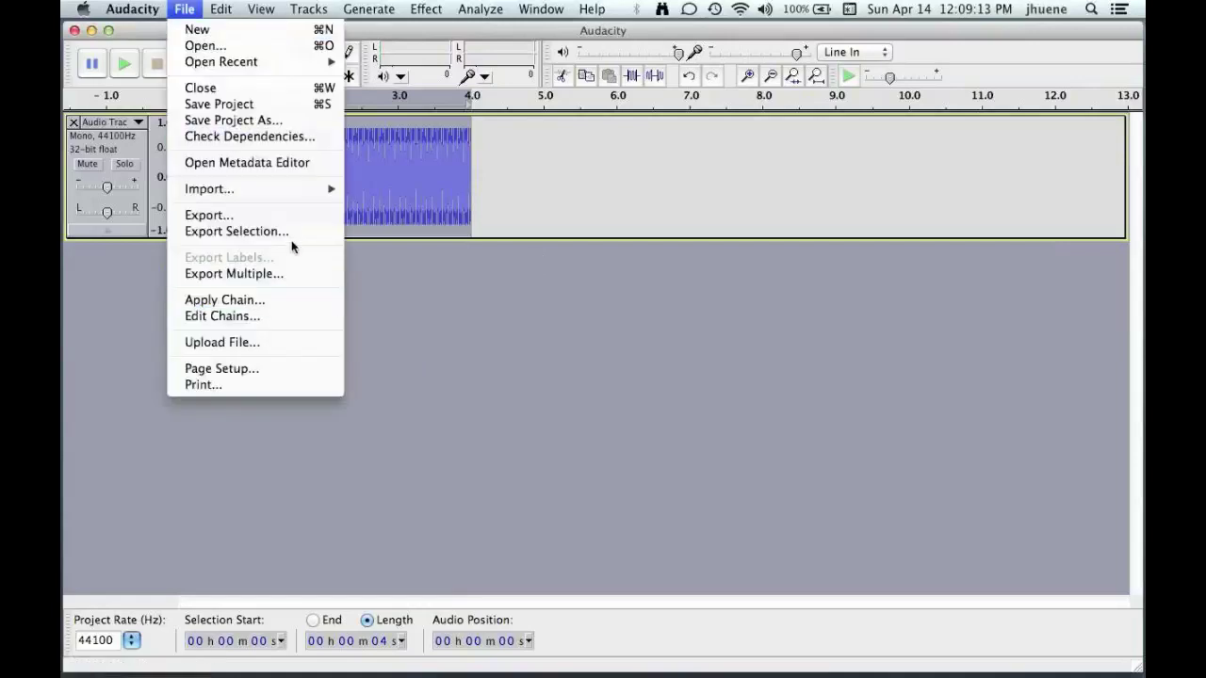
pyautogui.click(297, 213)
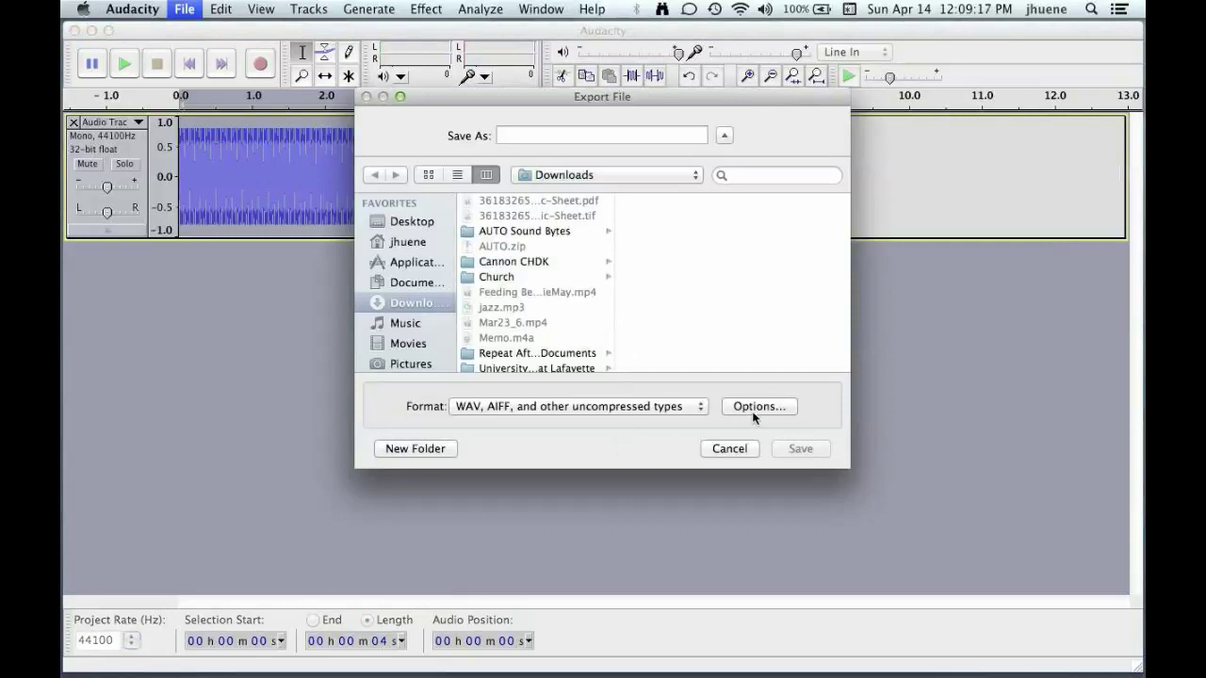
pyautogui.click(755, 410)
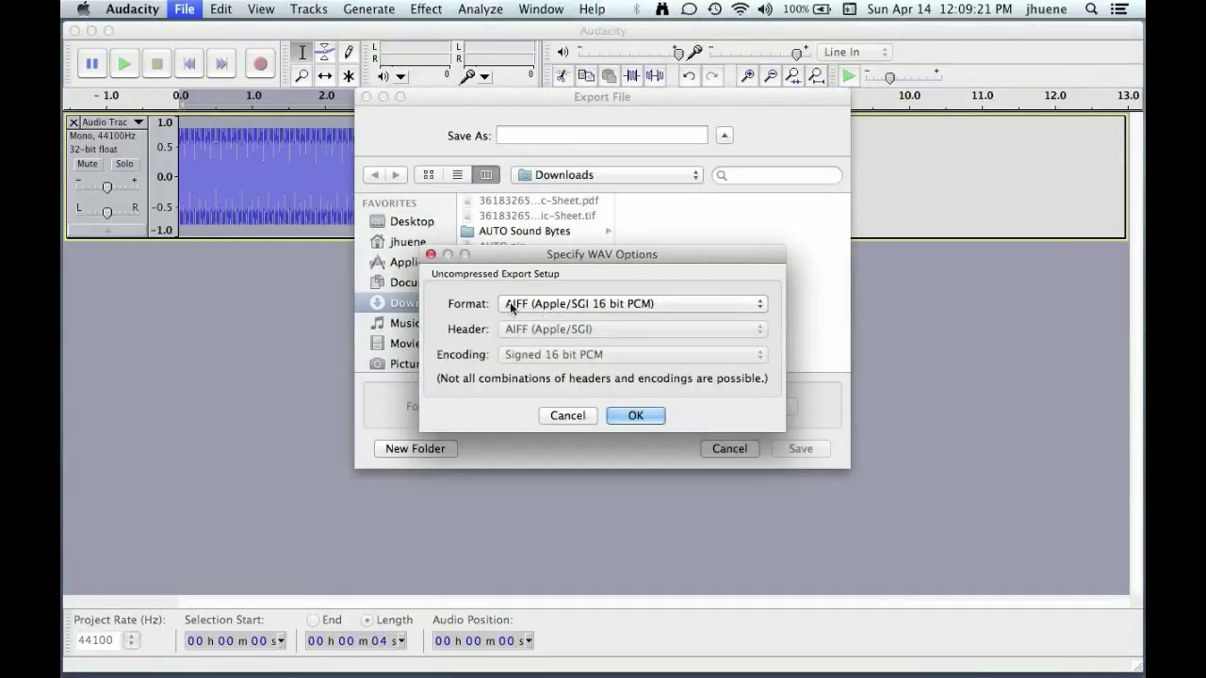
pyautogui.click(713, 301)
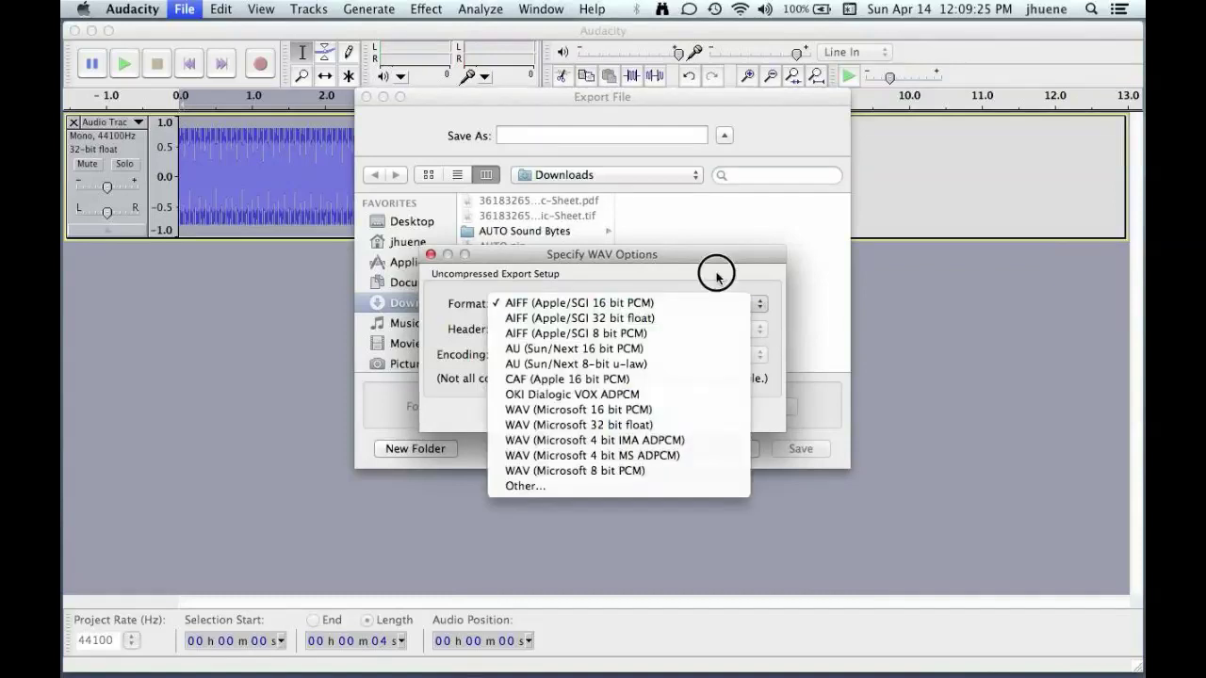
pyautogui.click(713, 276)
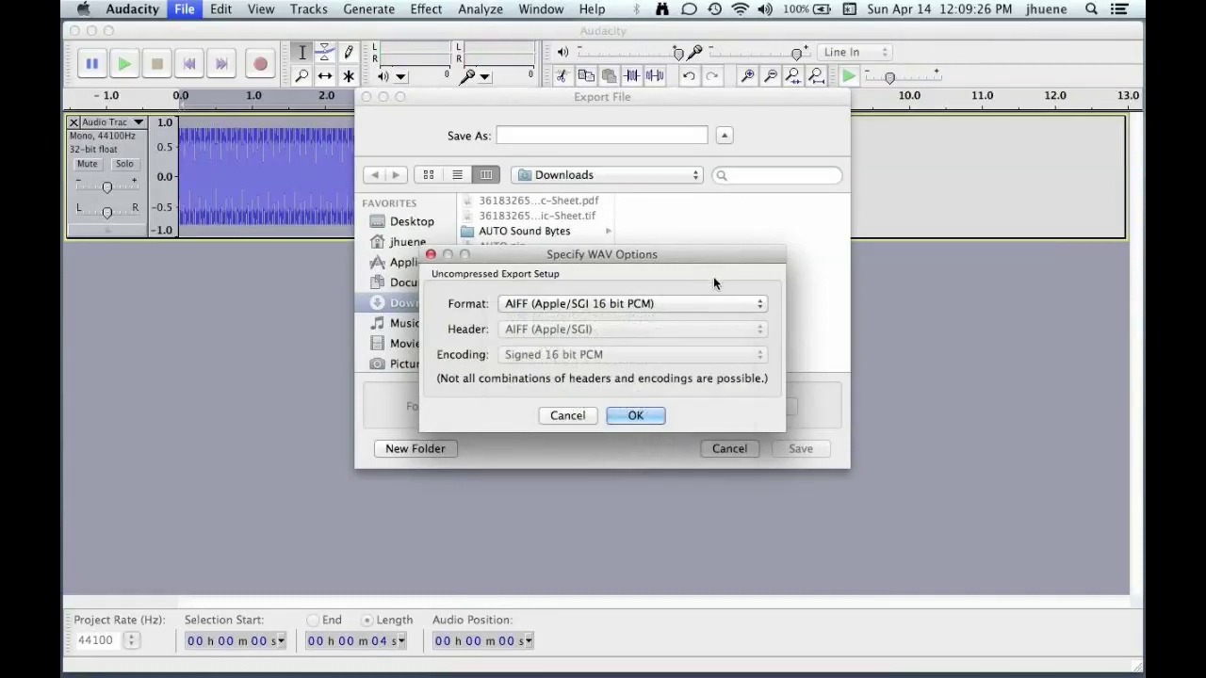
pyautogui.click(635, 416)
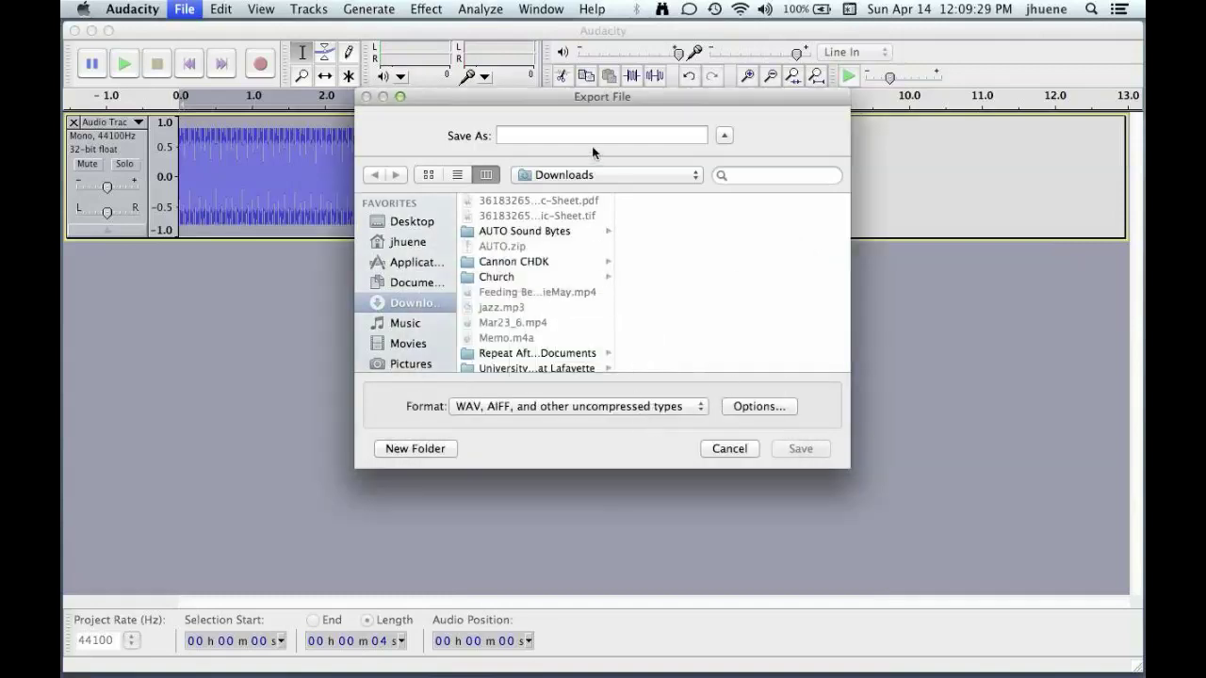
pyautogui.write('50hz')
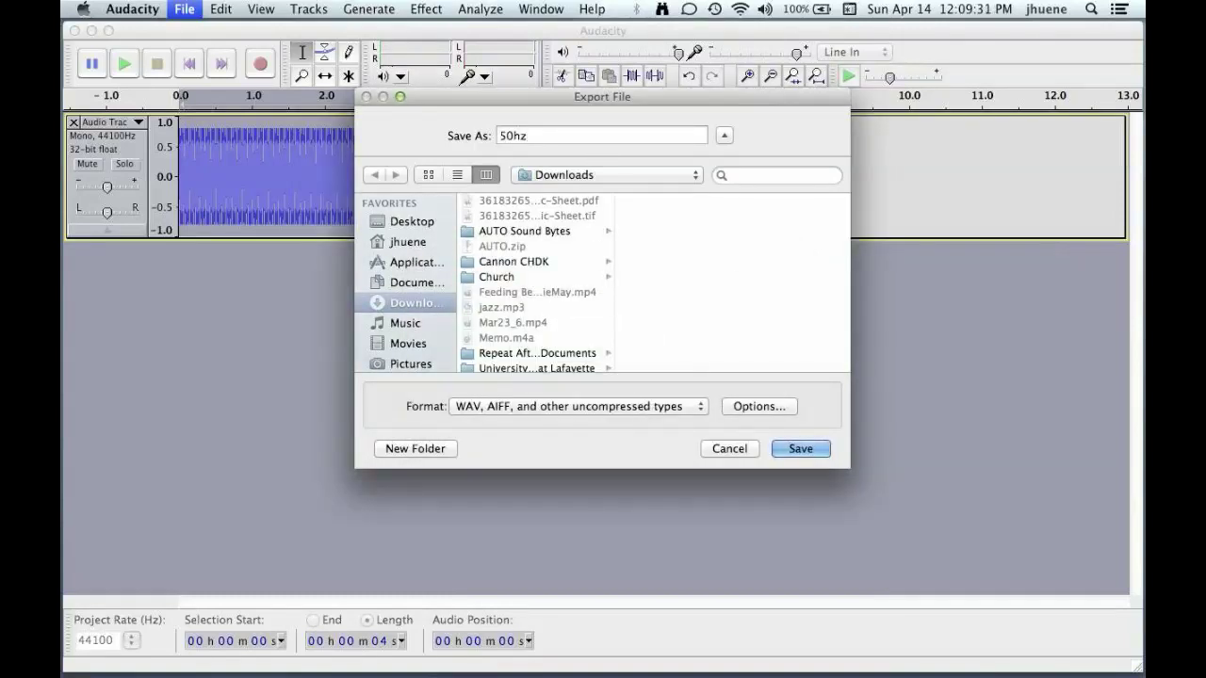
pyautogui.write('.aiff')
pyautogui.press('Return')
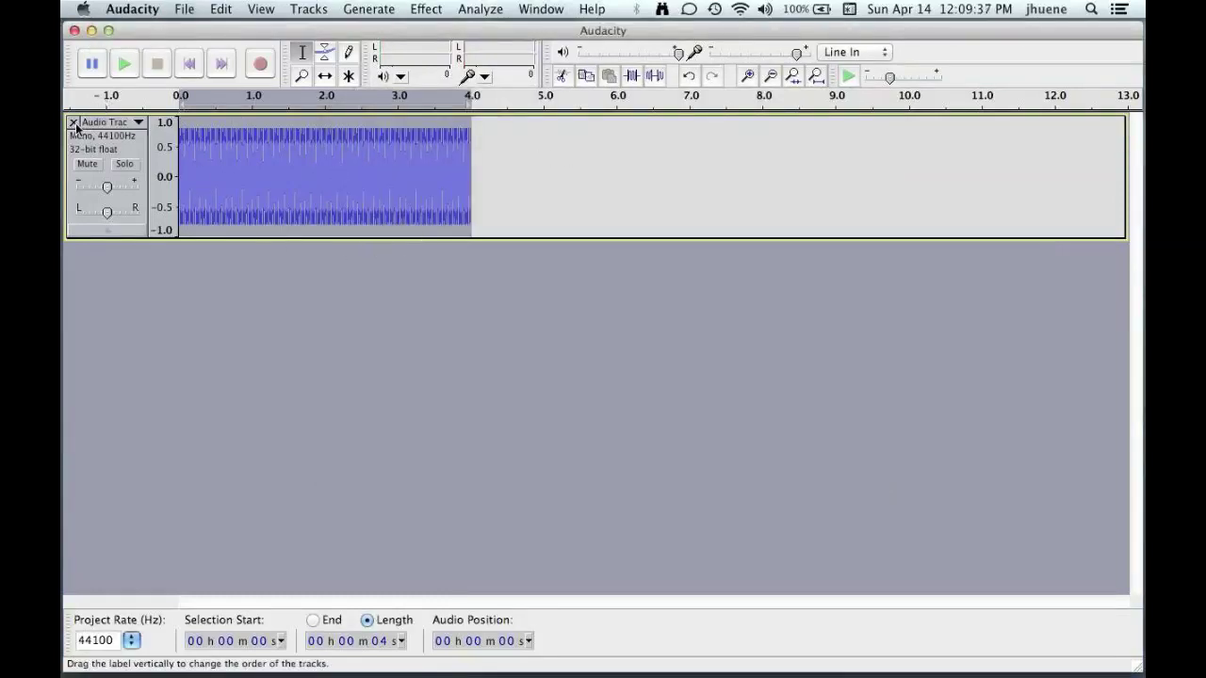
pyautogui.click(72, 122)
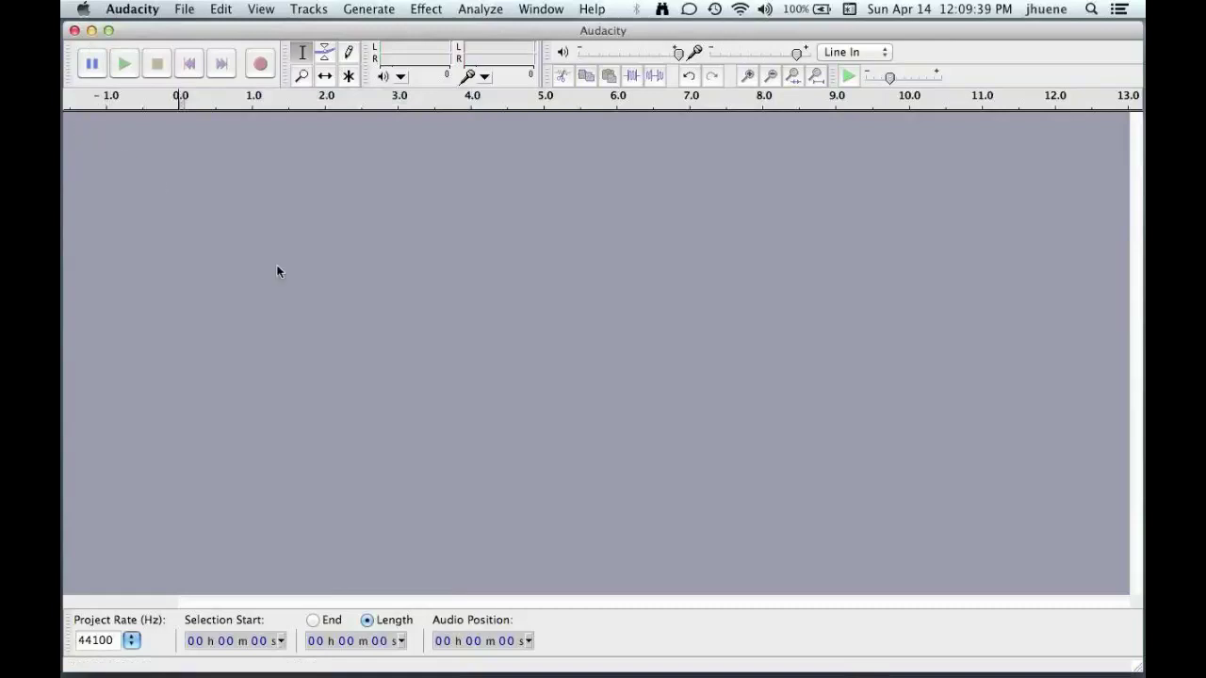
# - Switch to Repeat After Me and attach the sound file 50hz.aiff from Downloads to the document
pyautogui.press('super+Tab')
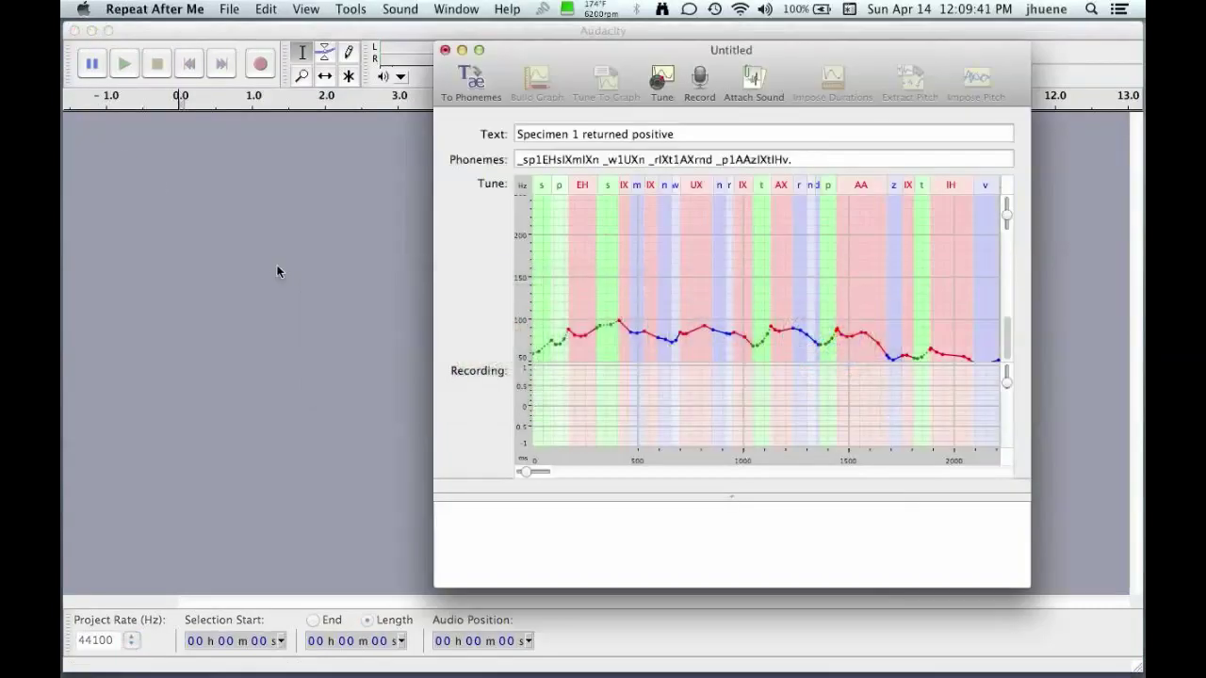
pyautogui.click(758, 79)
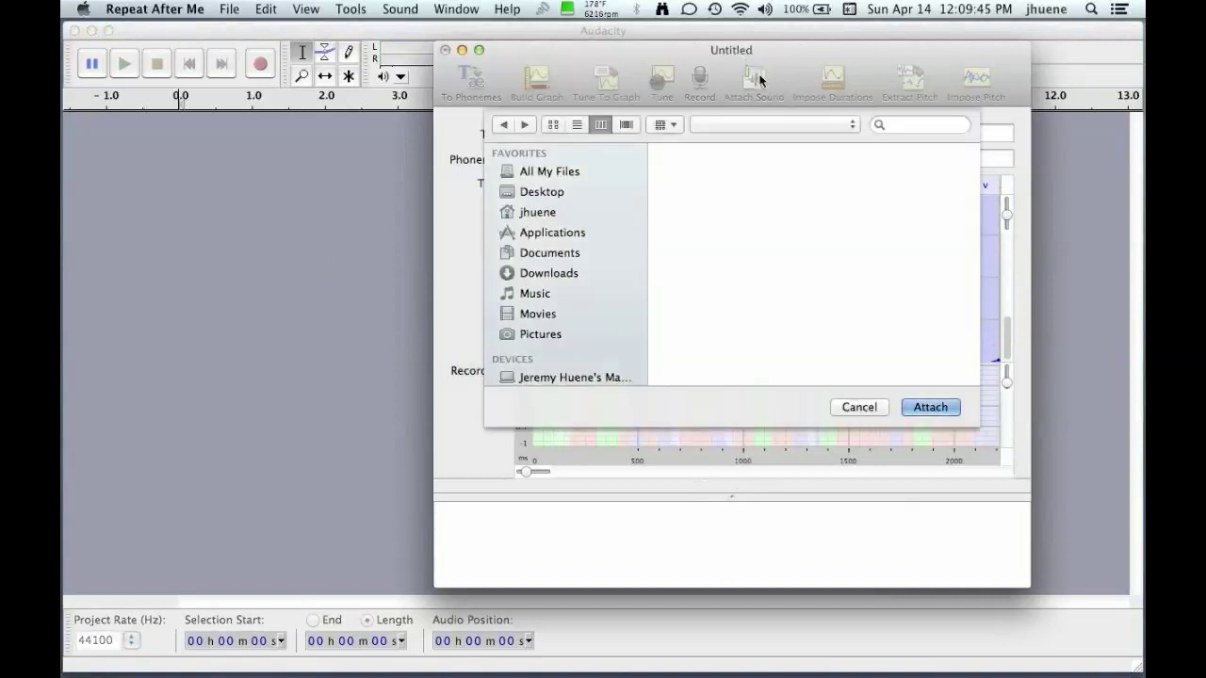
pyautogui.click(566, 274)
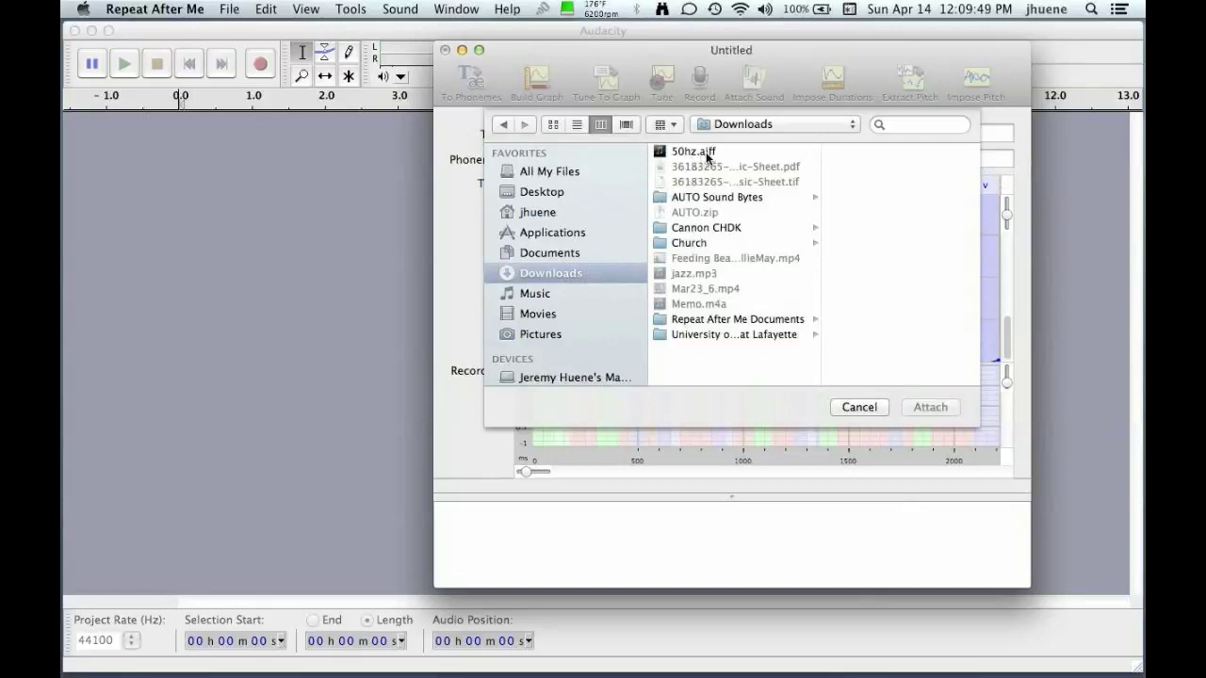
pyautogui.click(701, 154)
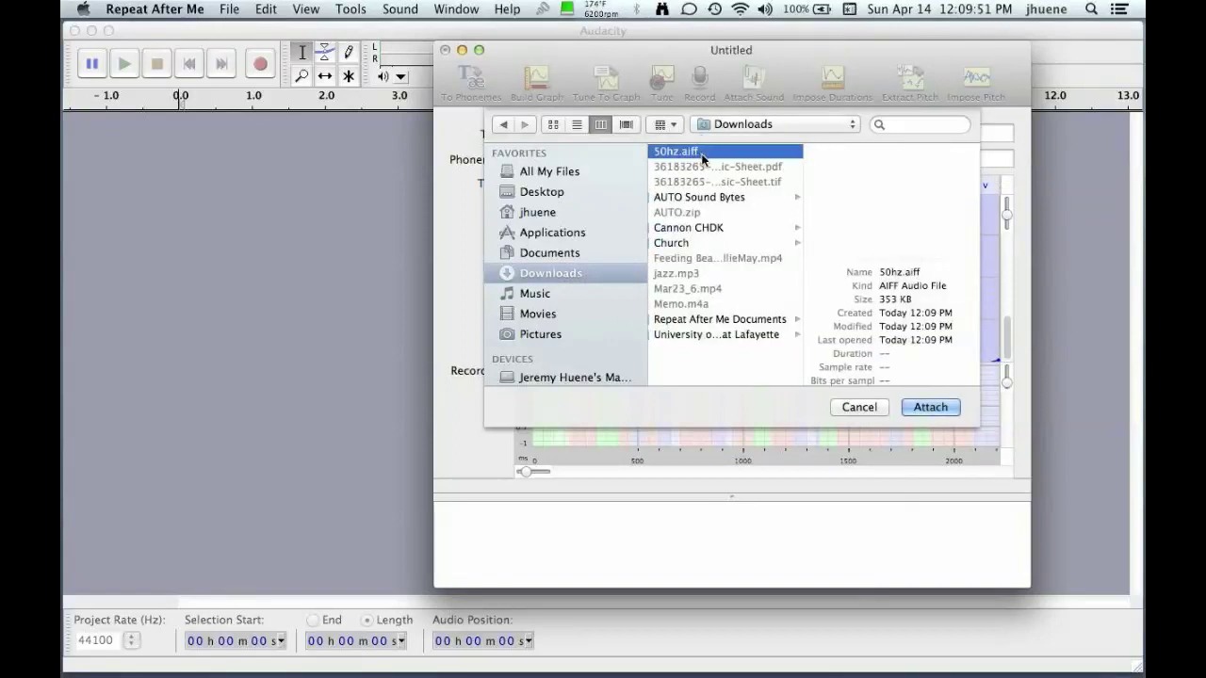
pyautogui.click(927, 413)
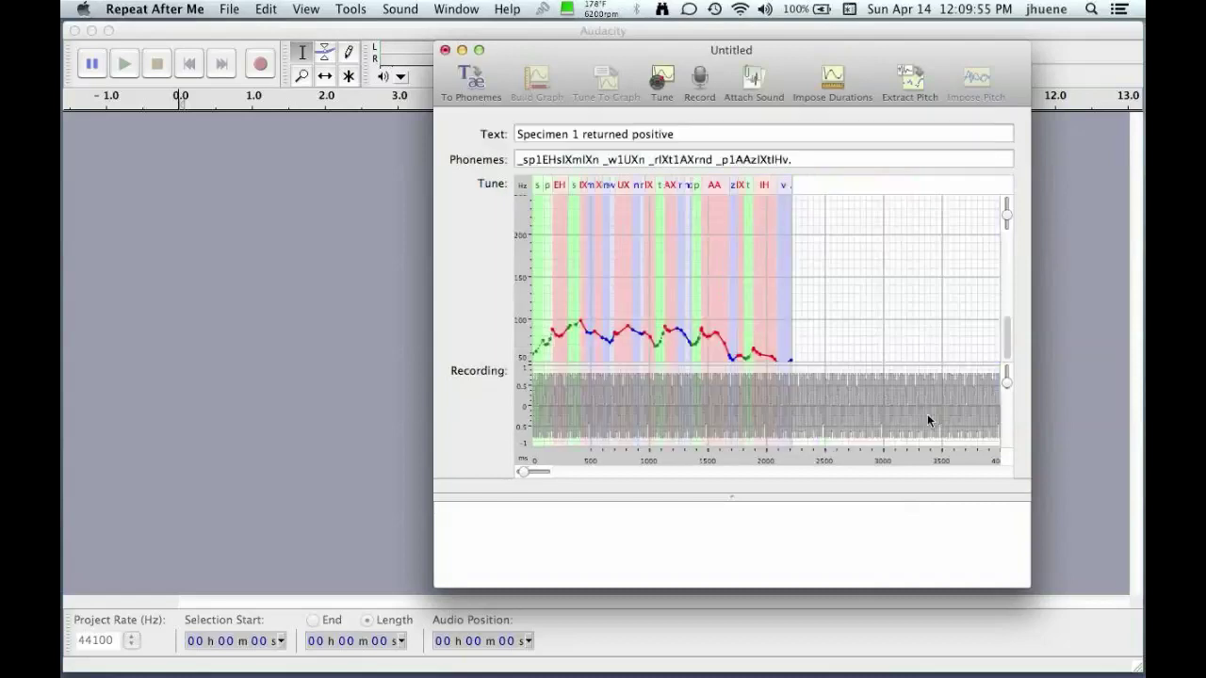
# - Extract the pitch of the attached recording and impose it on the phonemes in the tune graph
pyautogui.click(910, 94)
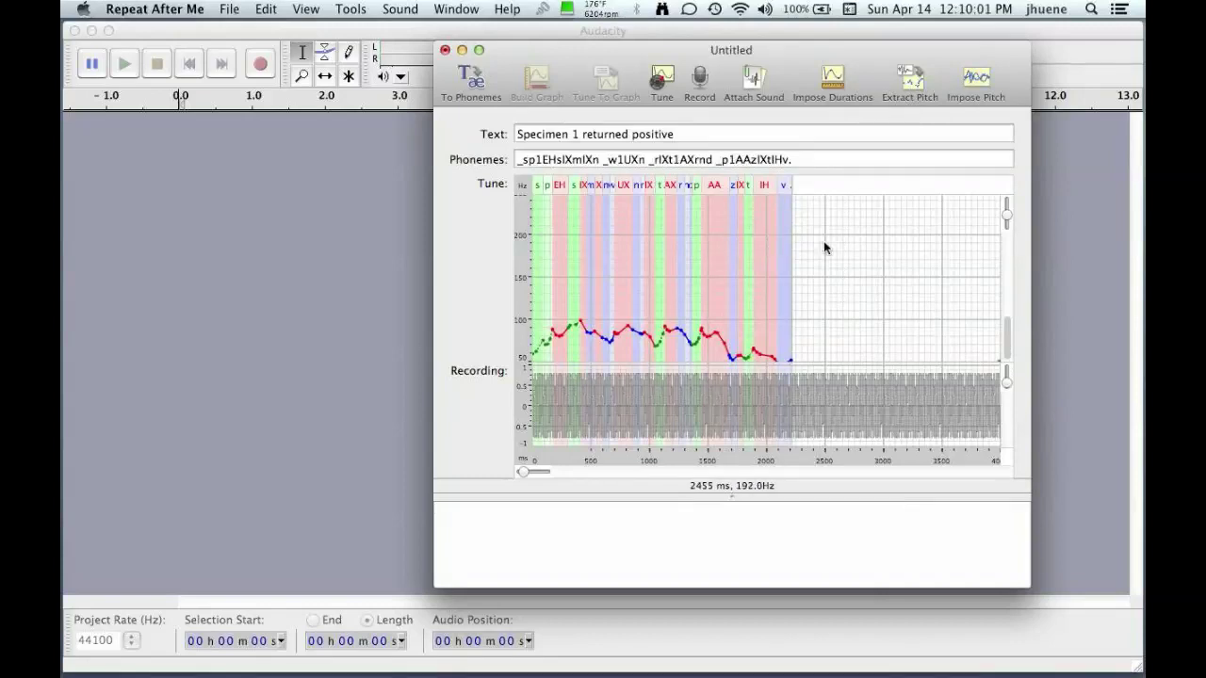
pyautogui.scroll(5, 790, 262)
pyautogui.scroll(3, 788, 262)
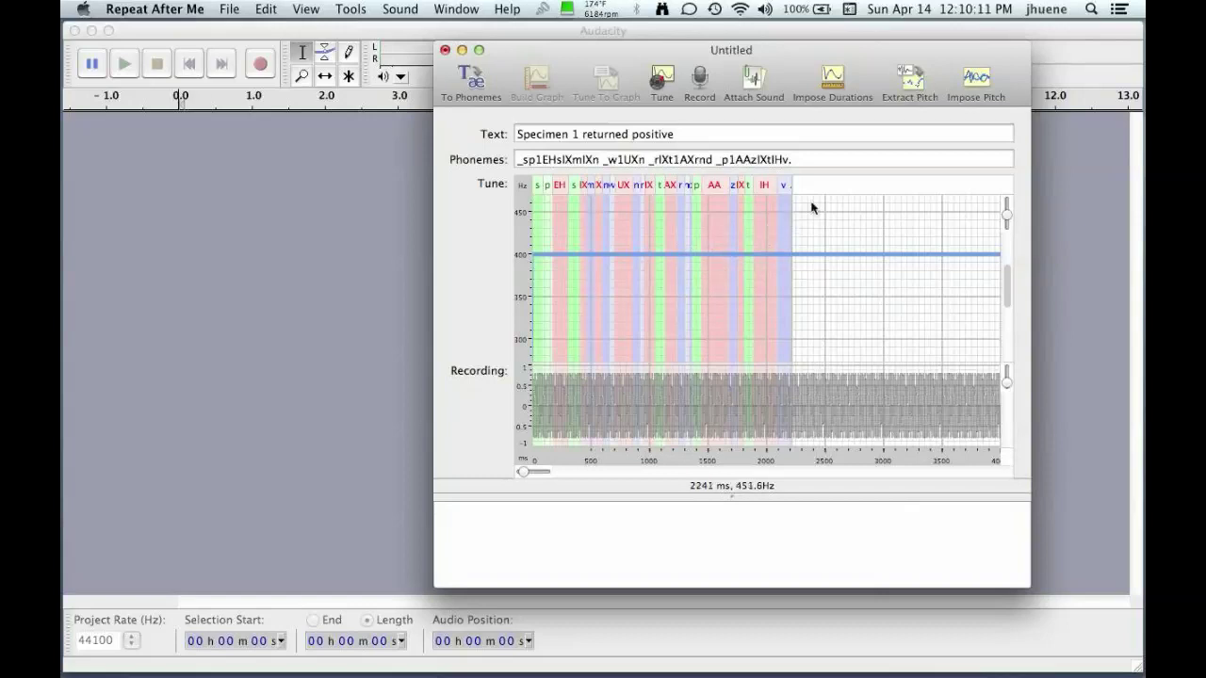
pyautogui.click(981, 87)
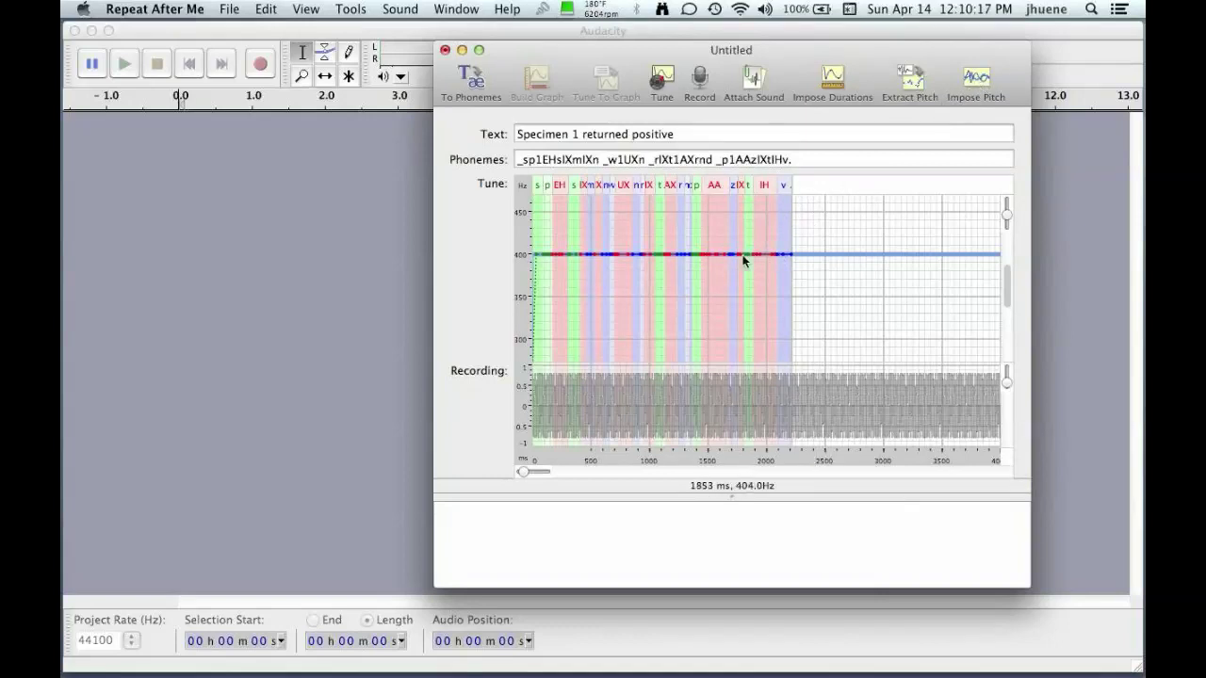
pyautogui.scroll(-5, 721, 270)
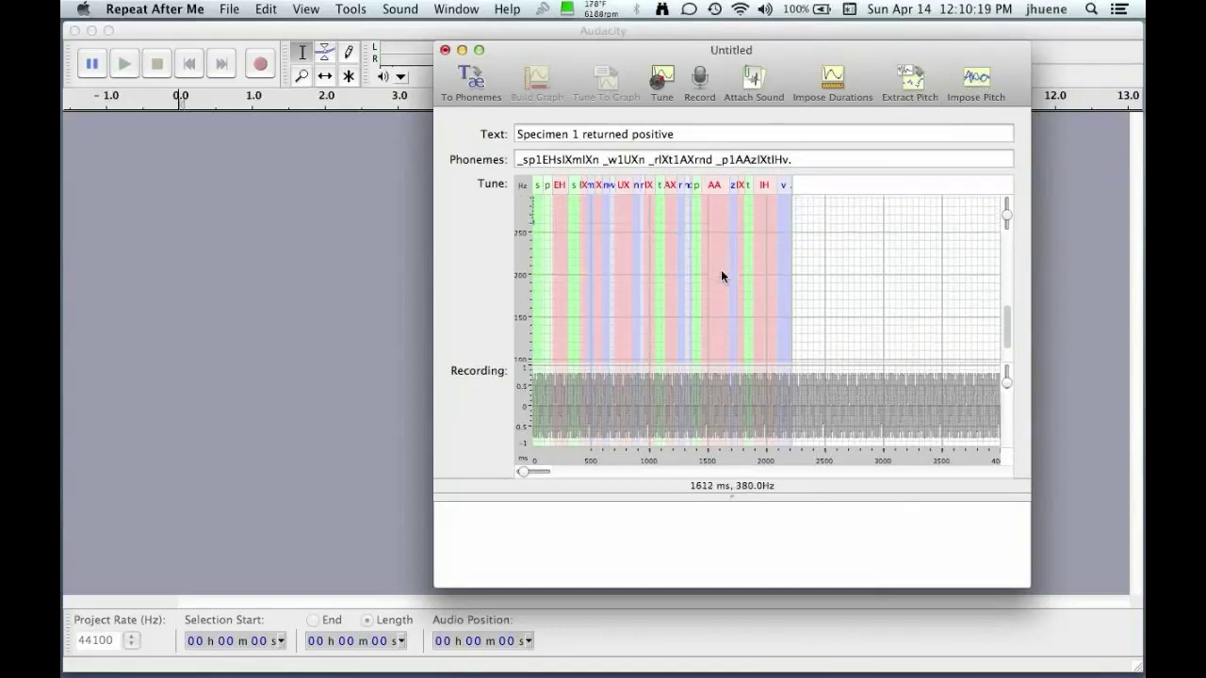
pyautogui.scroll(5, 721, 270)
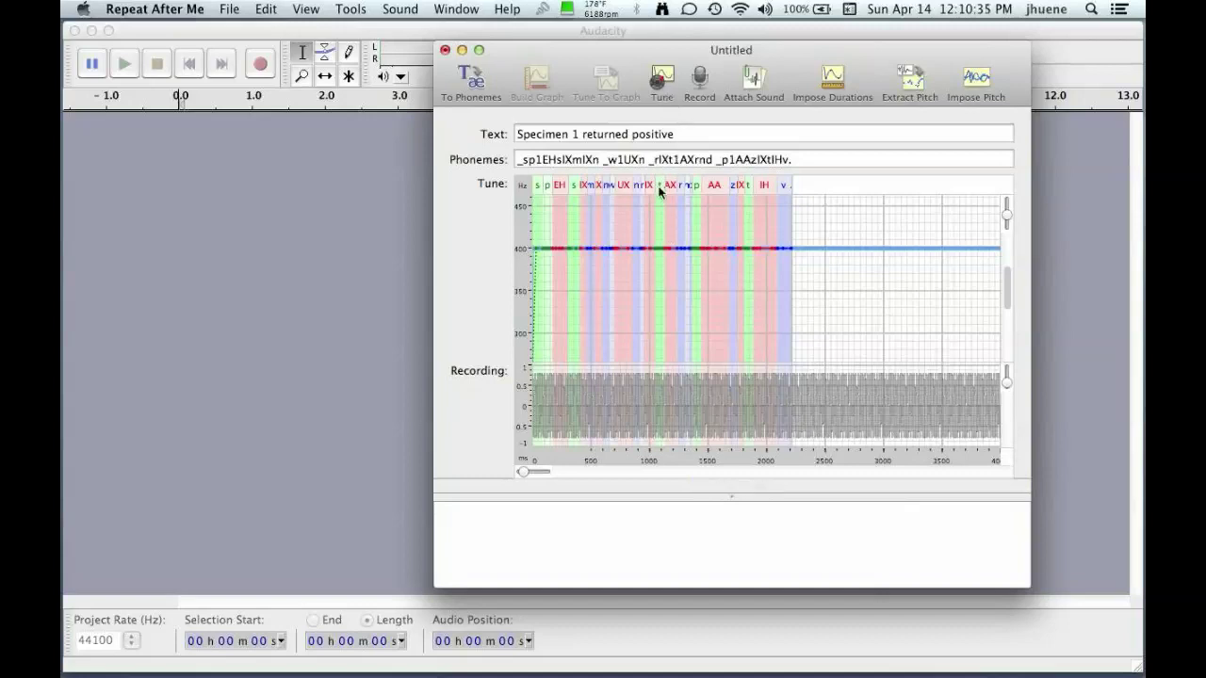
# - Generate the tune code from the graph and set the first pitch value of the opening s phoneme to 400
pyautogui.click(663, 77)
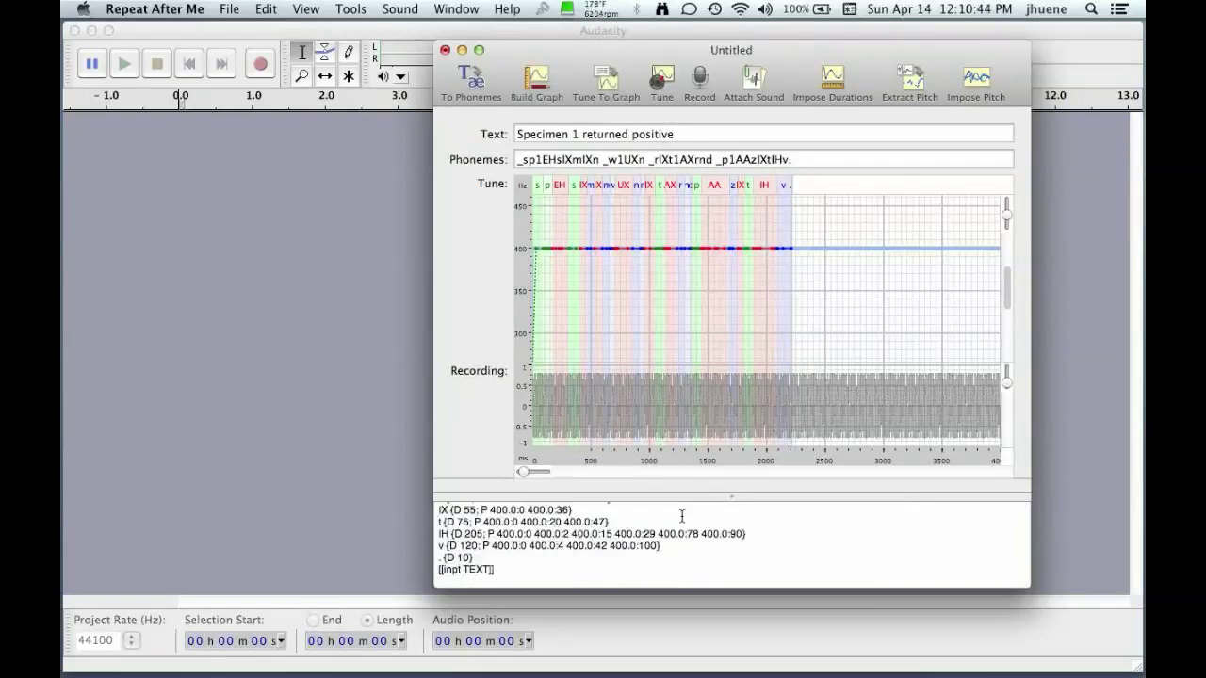
pyautogui.scroll(10, 682, 517)
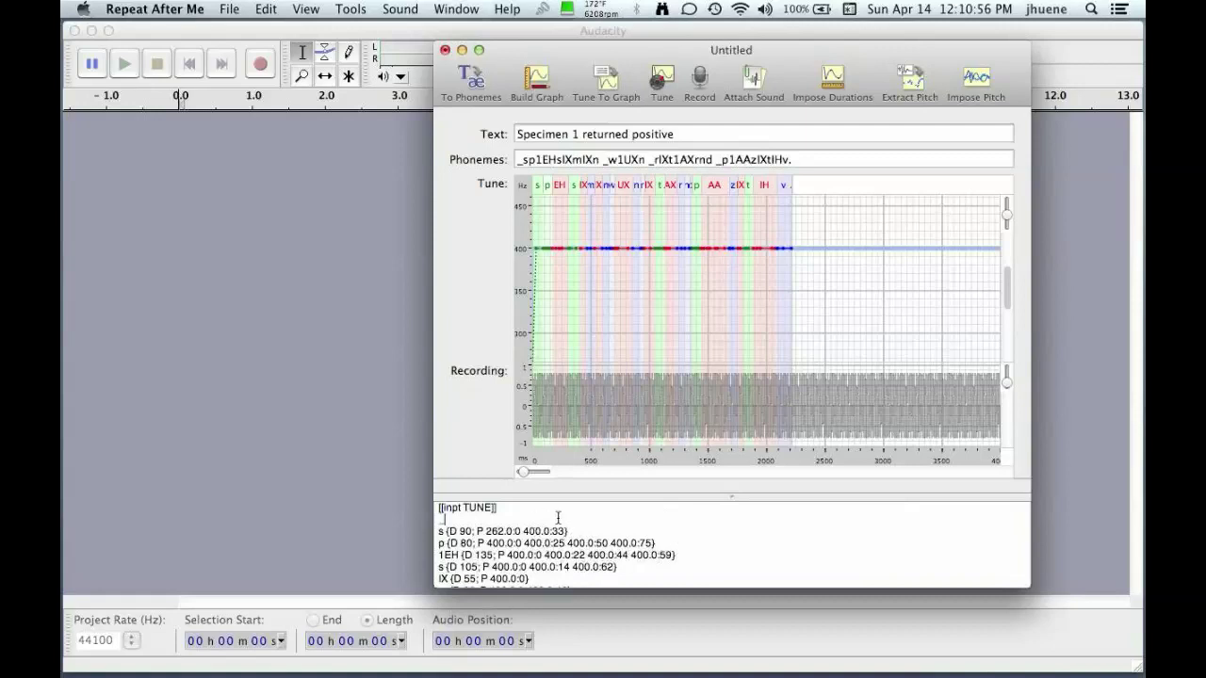
pyautogui.doubleClick(499, 531)
pyautogui.write('400')
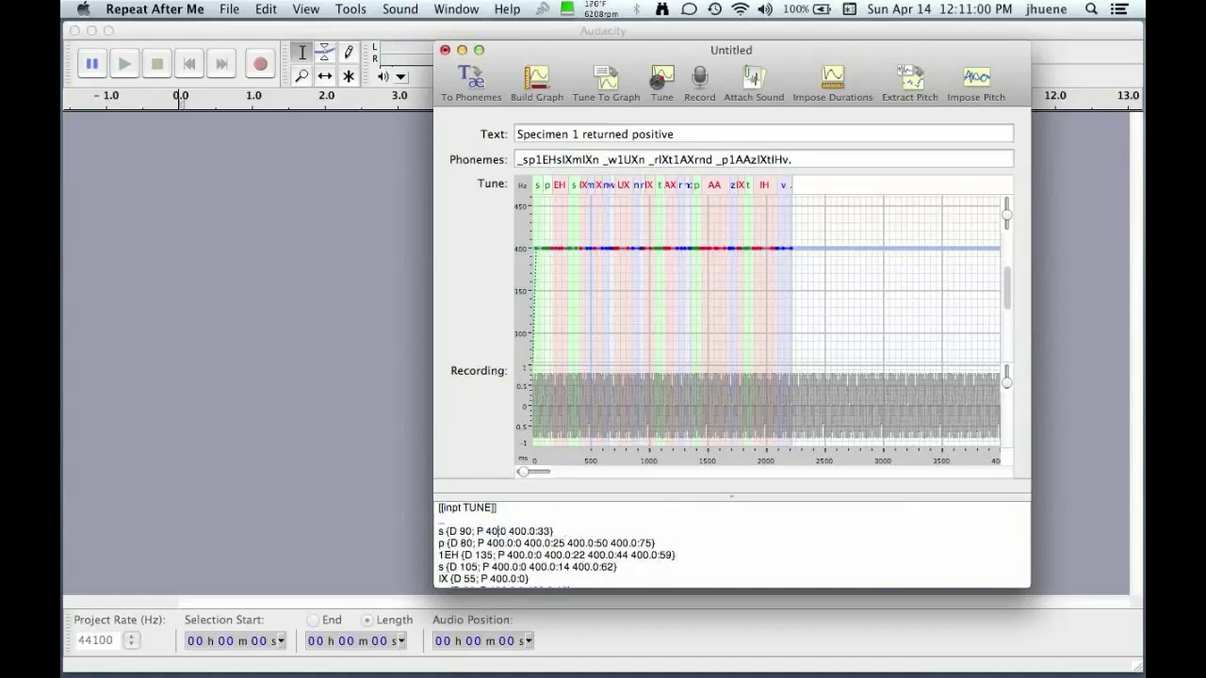
# - Copy the whole tune code and paste it into a new TextEdit document
pyautogui.press('super+a')
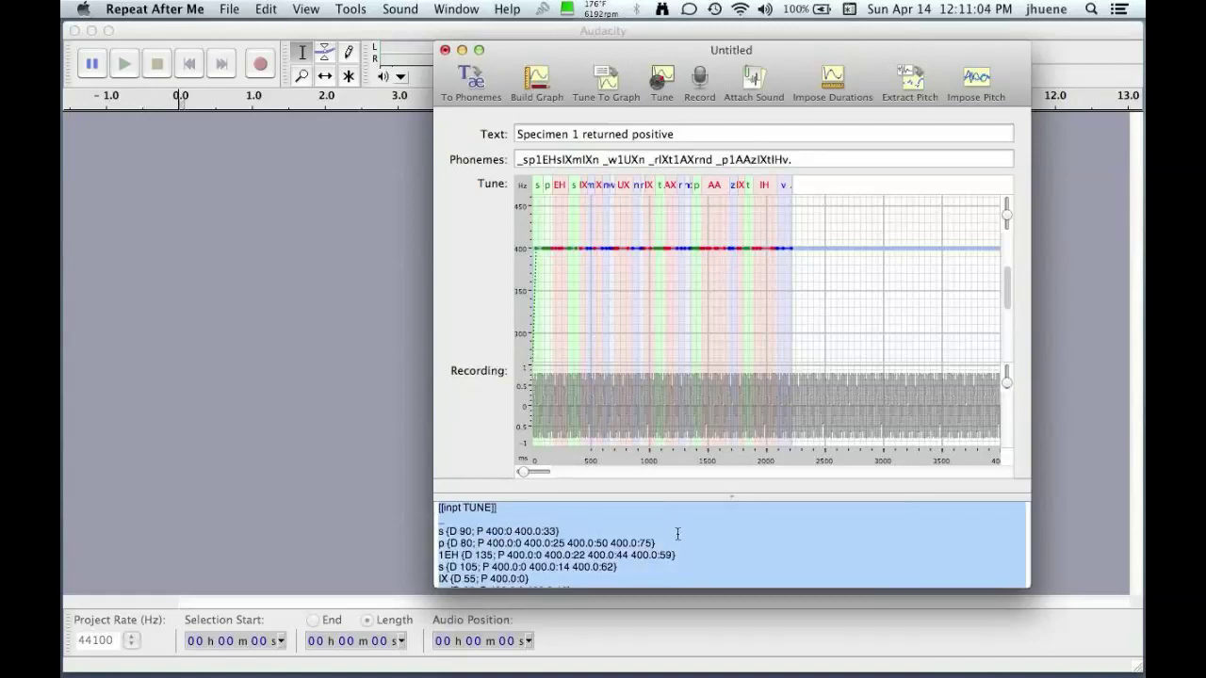
pyautogui.moveTo(743, 665)
pyautogui.click(778, 658)
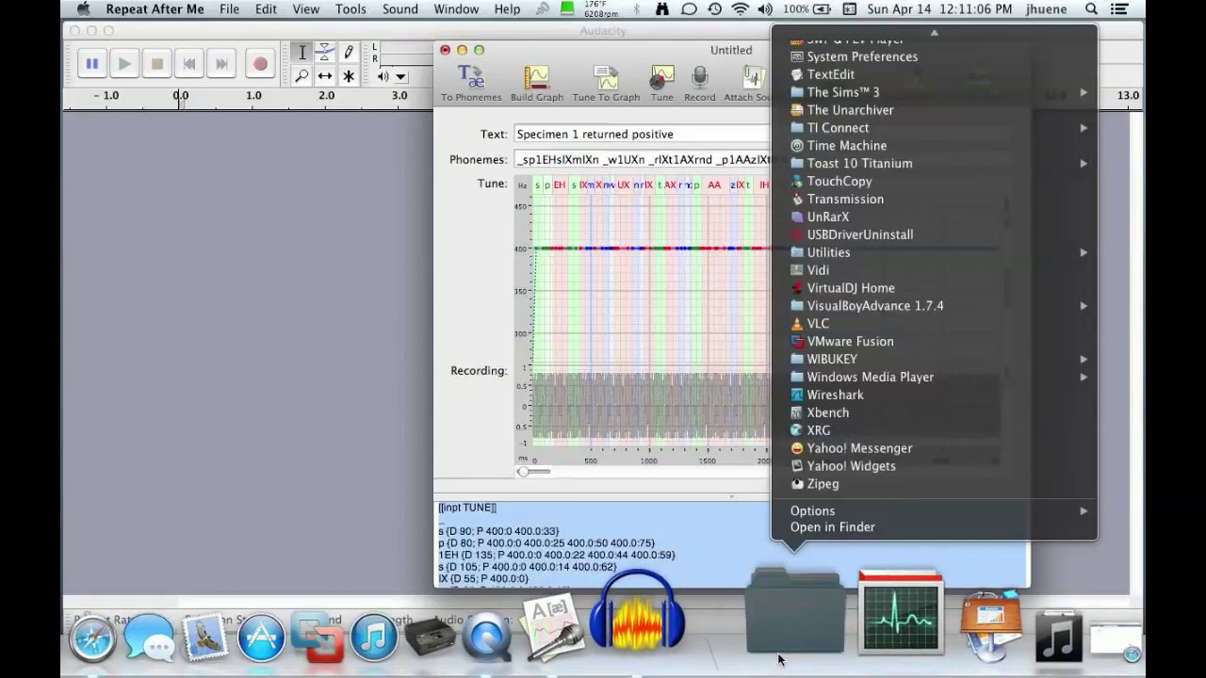
pyautogui.press('Return')
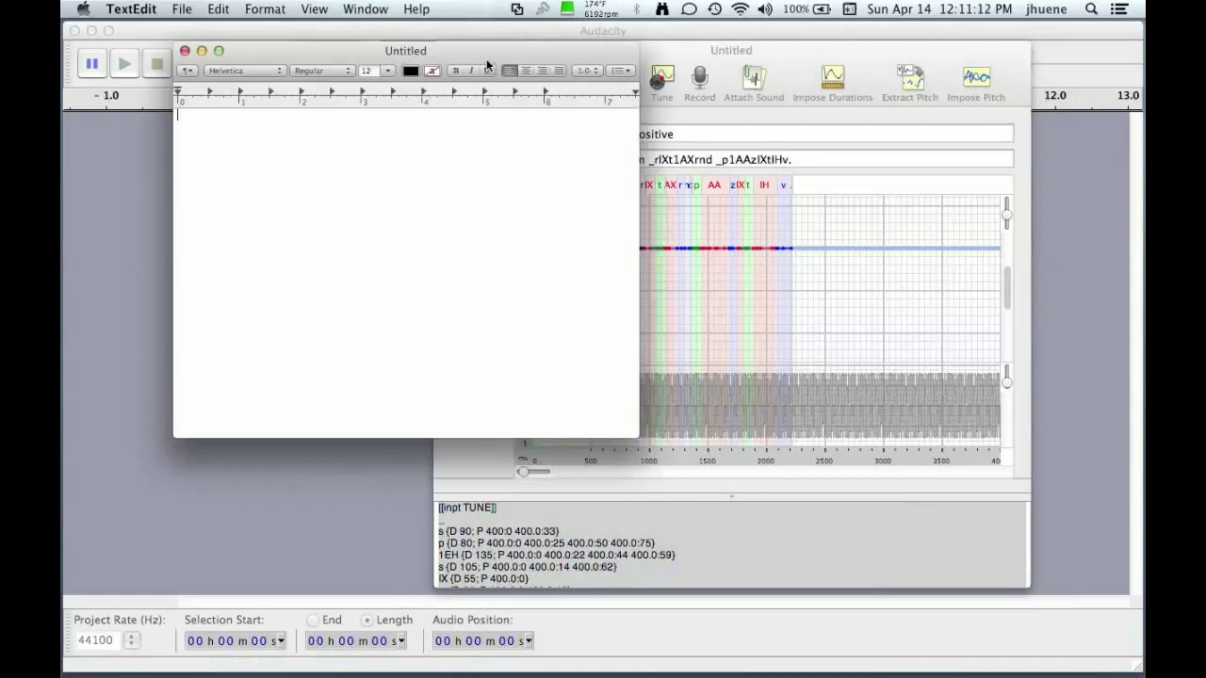
pyautogui.moveTo(493, 46); pyautogui.dragTo(824, 126)
pyautogui.press('super+v')
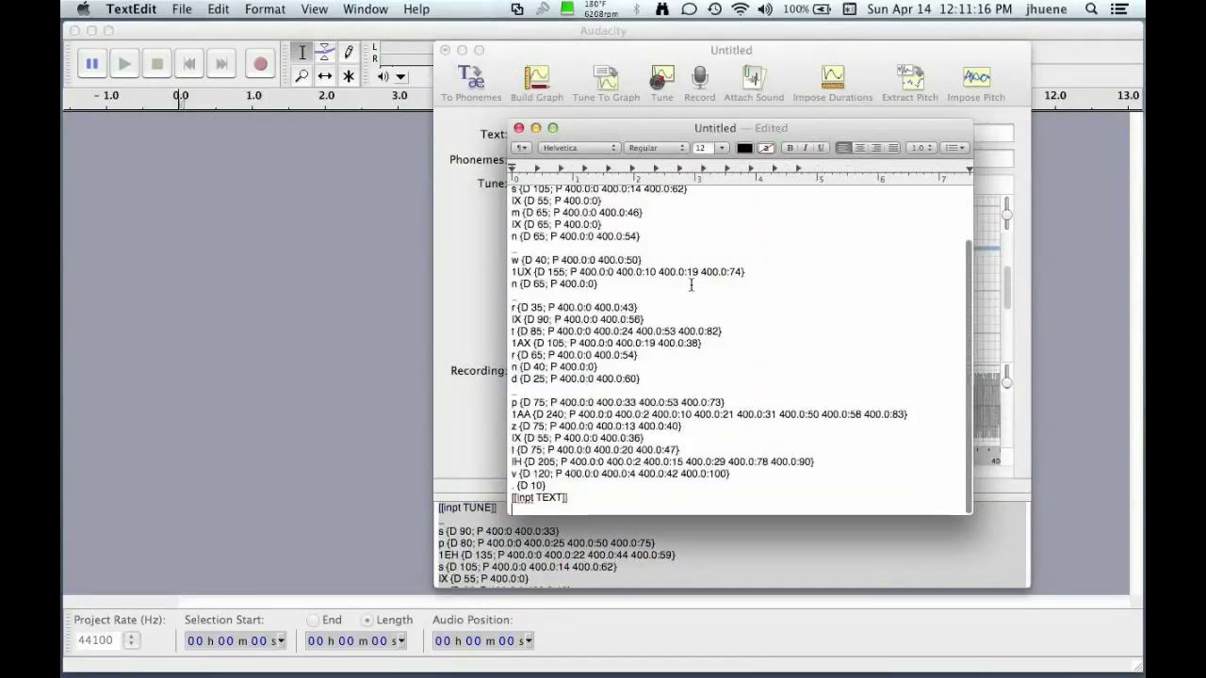
# - Replace every occurrence of 400 with 50 in the pasted tune code
pyautogui.press('super+f')
pyautogui.press('BackSpace')
pyautogui.write('400')
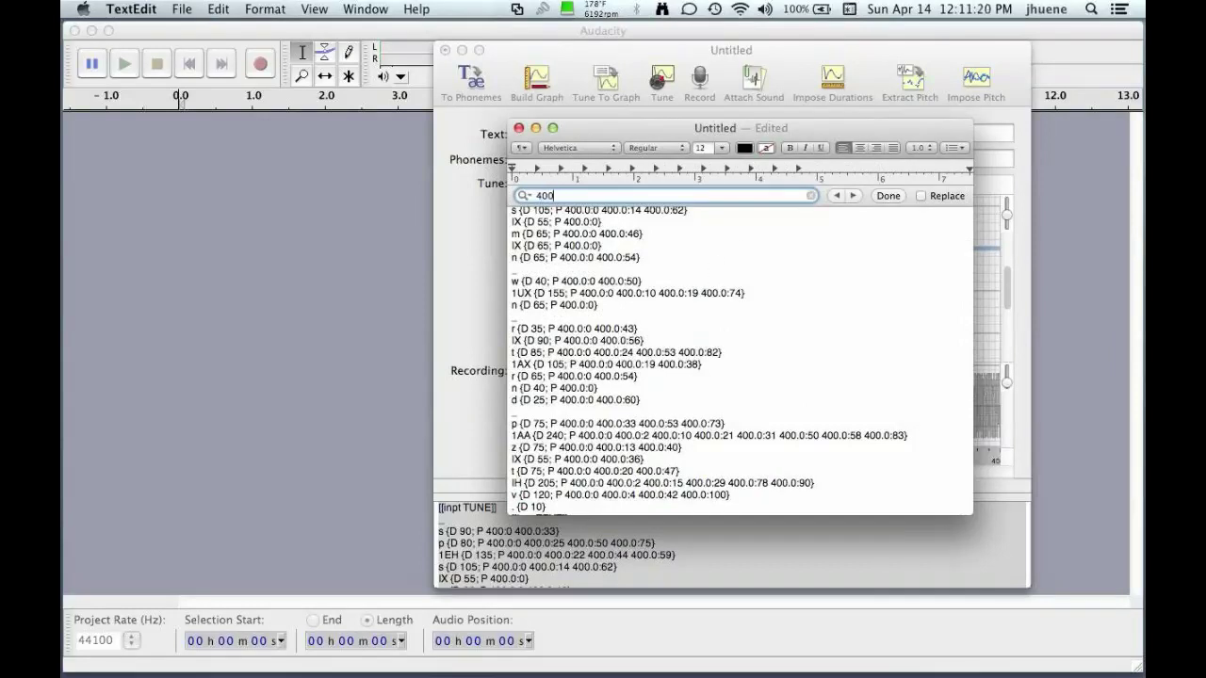
pyautogui.press('Return')
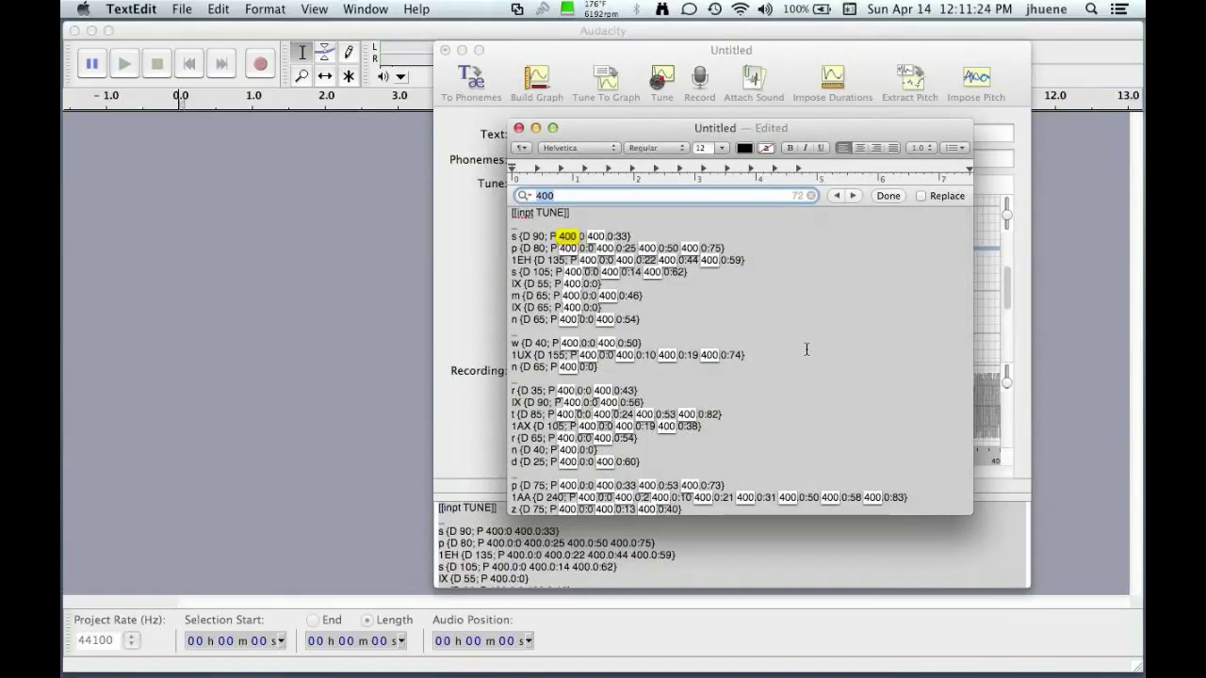
pyautogui.click(922, 198)
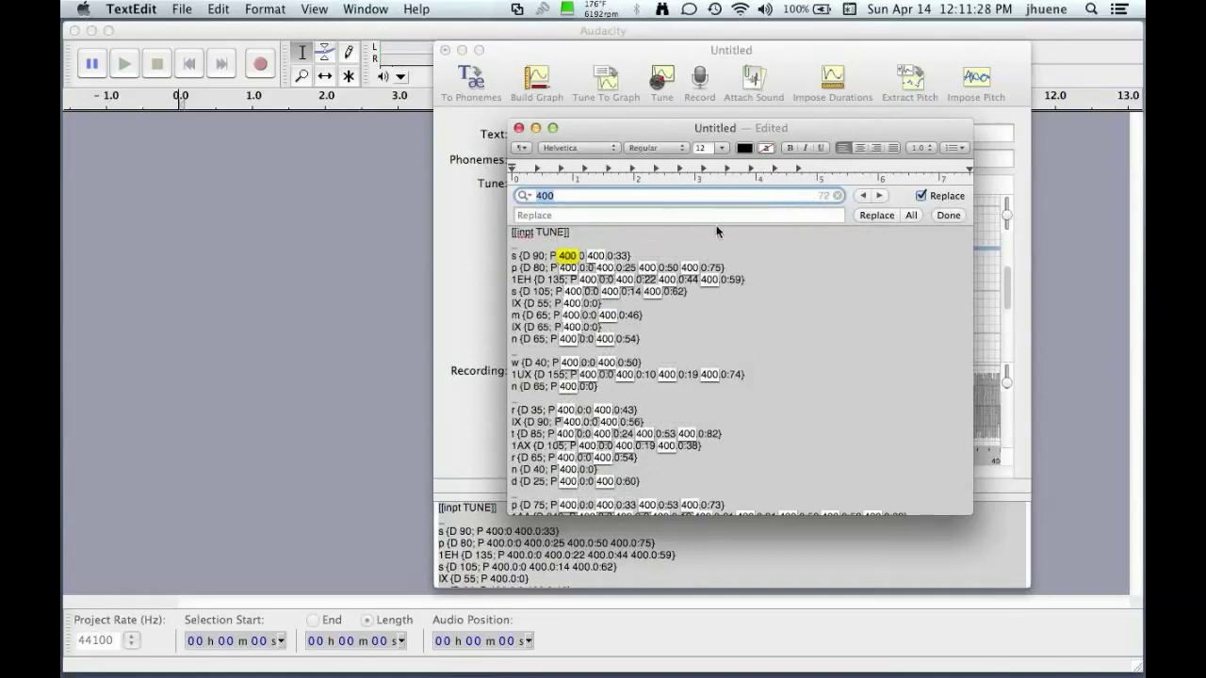
pyautogui.click(711, 222)
pyautogui.write('50')
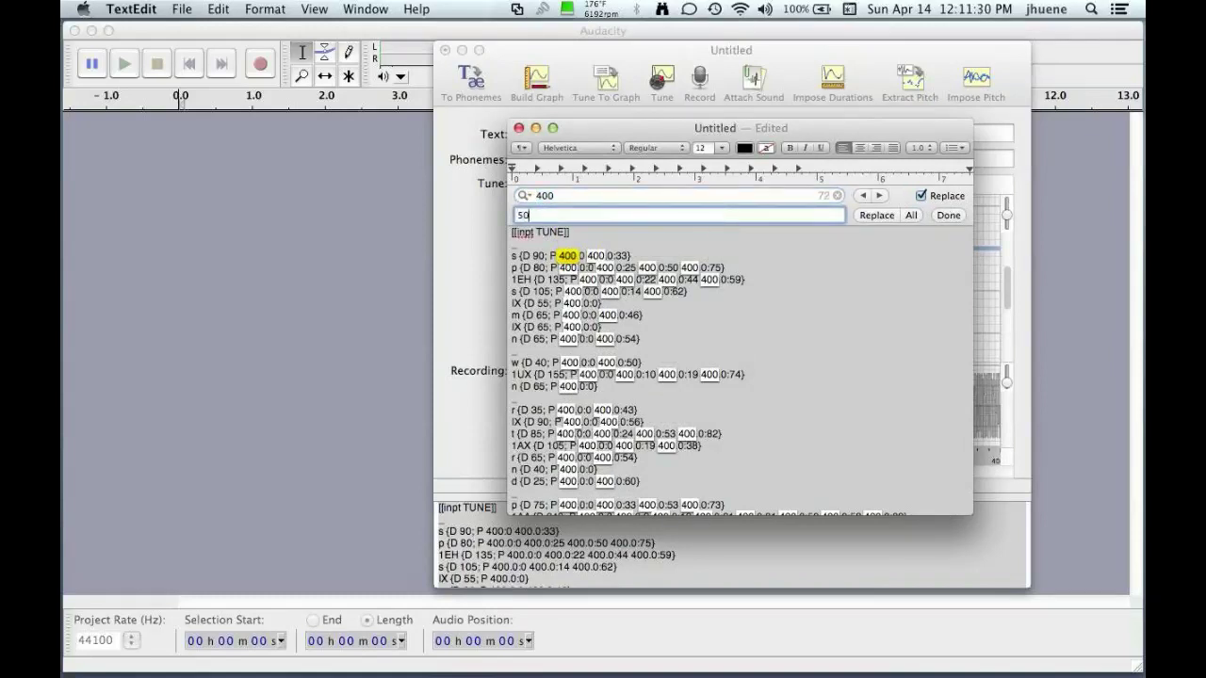
pyautogui.click(911, 216)
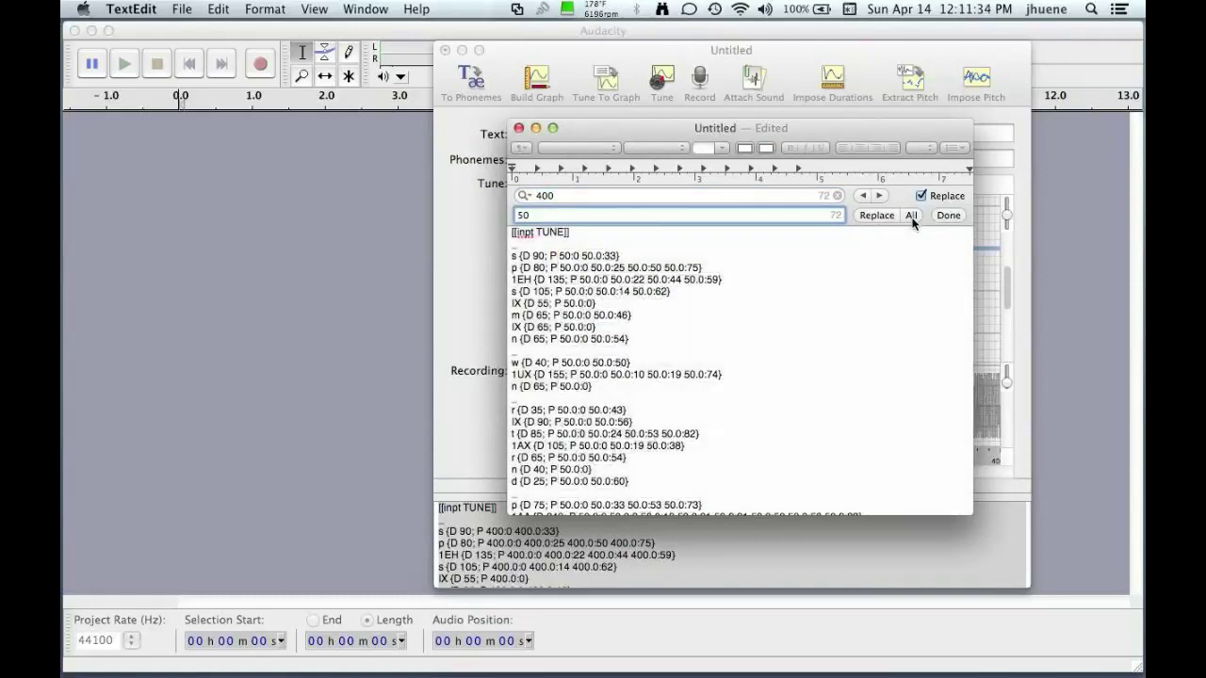
pyautogui.click(948, 216)
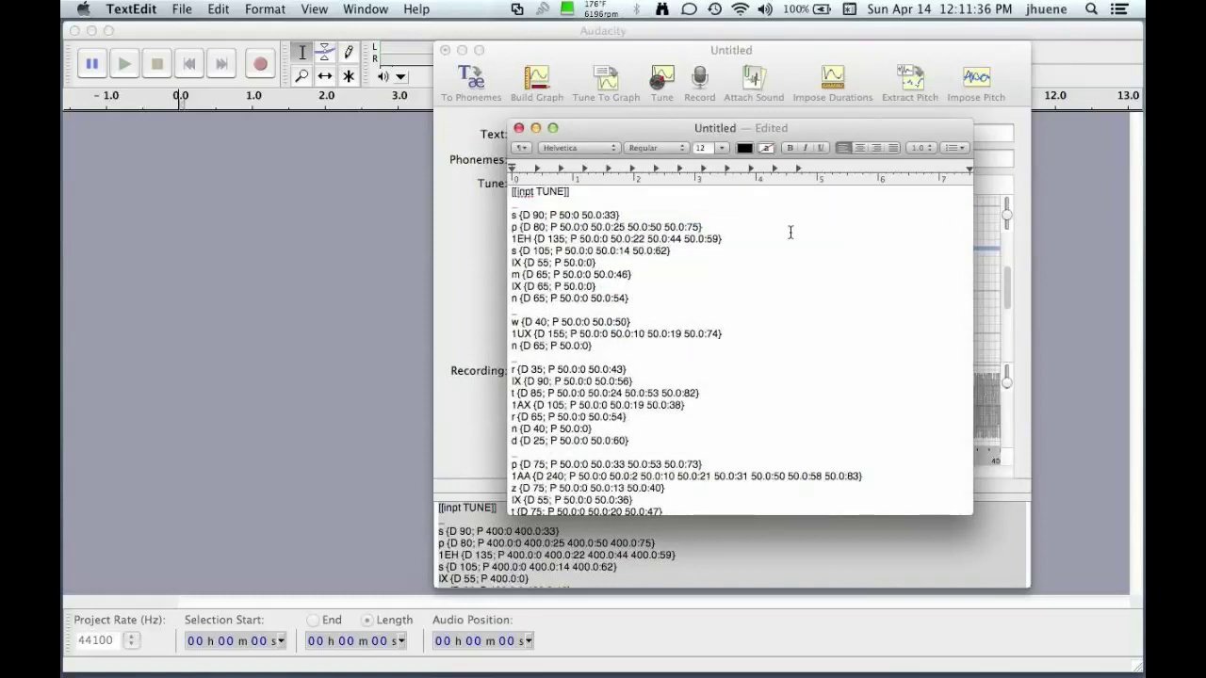
# - Replace the tune code in Repeat After Me with the whole edited code from TextEdit and rebuild the graph from it
pyautogui.press('super+a')
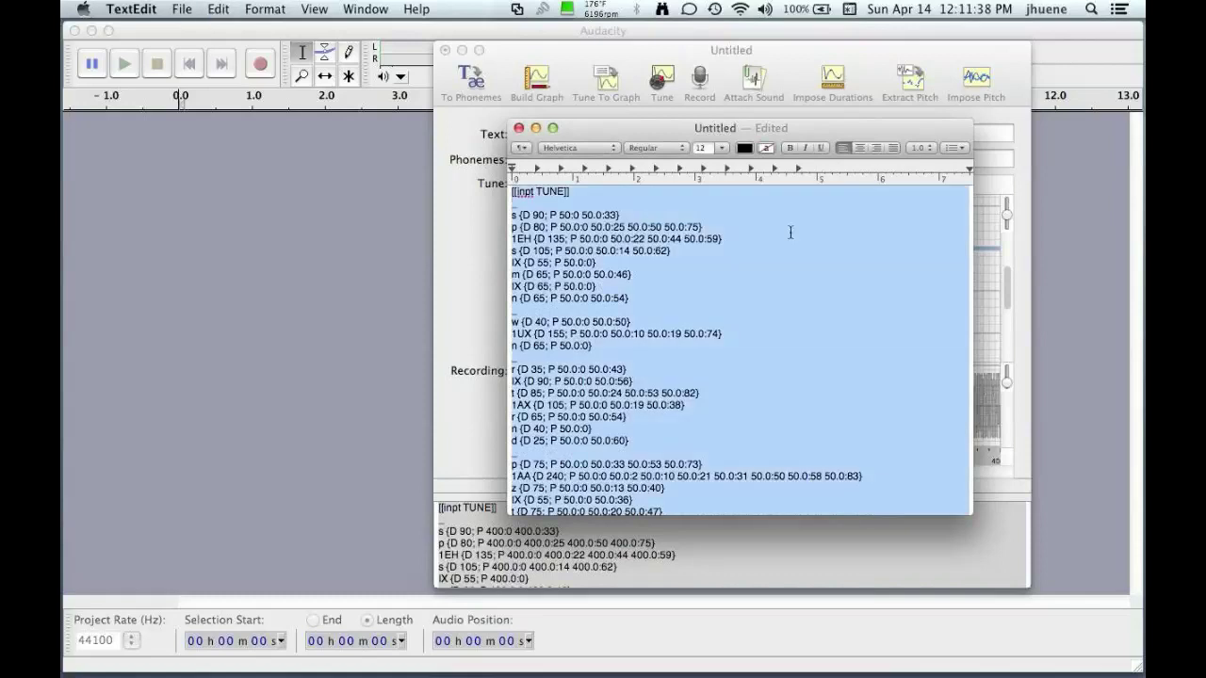
pyautogui.press('super+c')
pyautogui.click(449, 280)
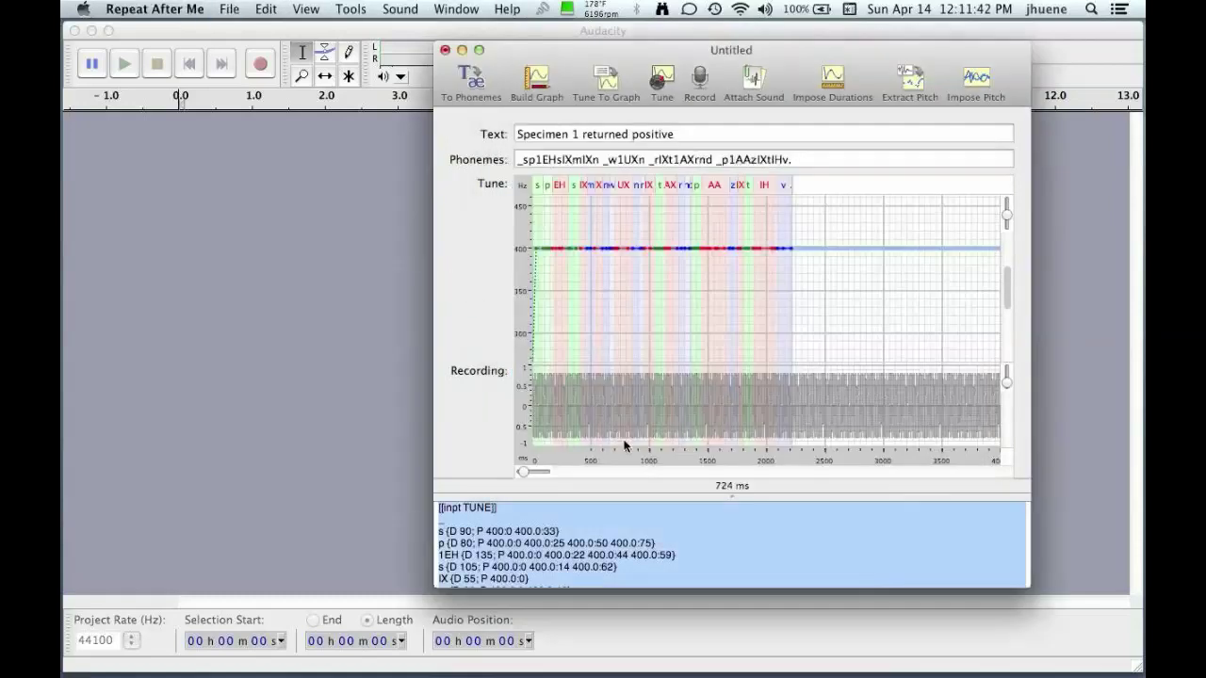
pyautogui.press('BackSpace')
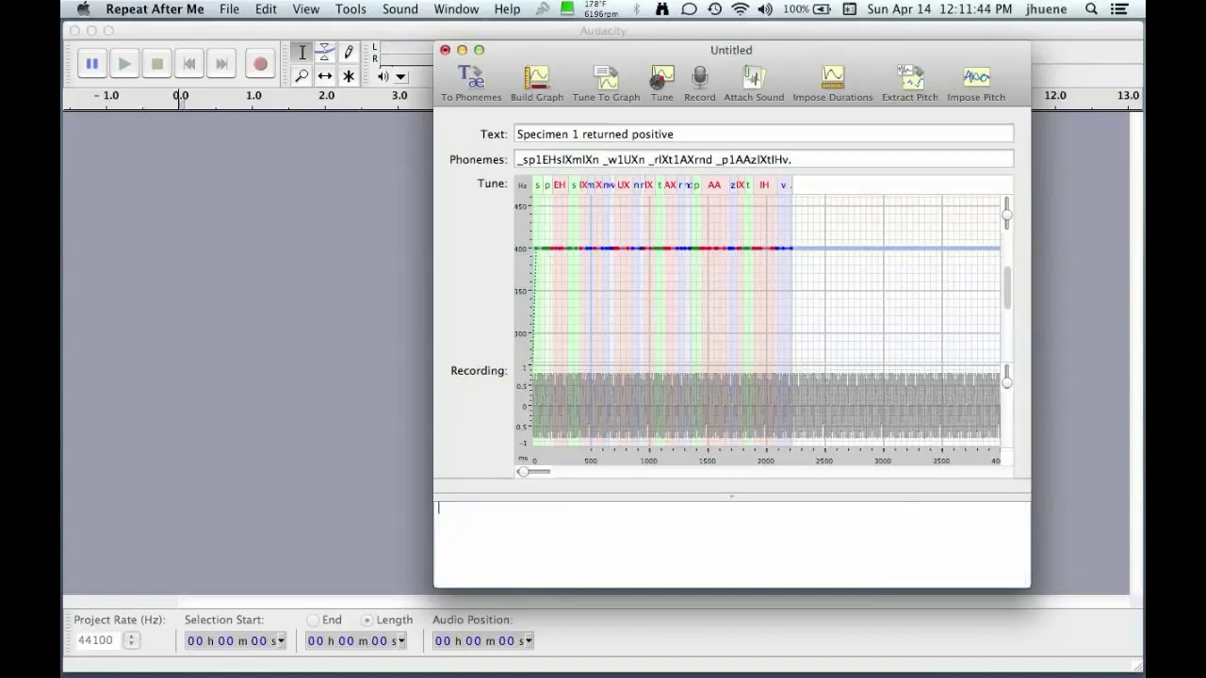
pyautogui.press('super+v')
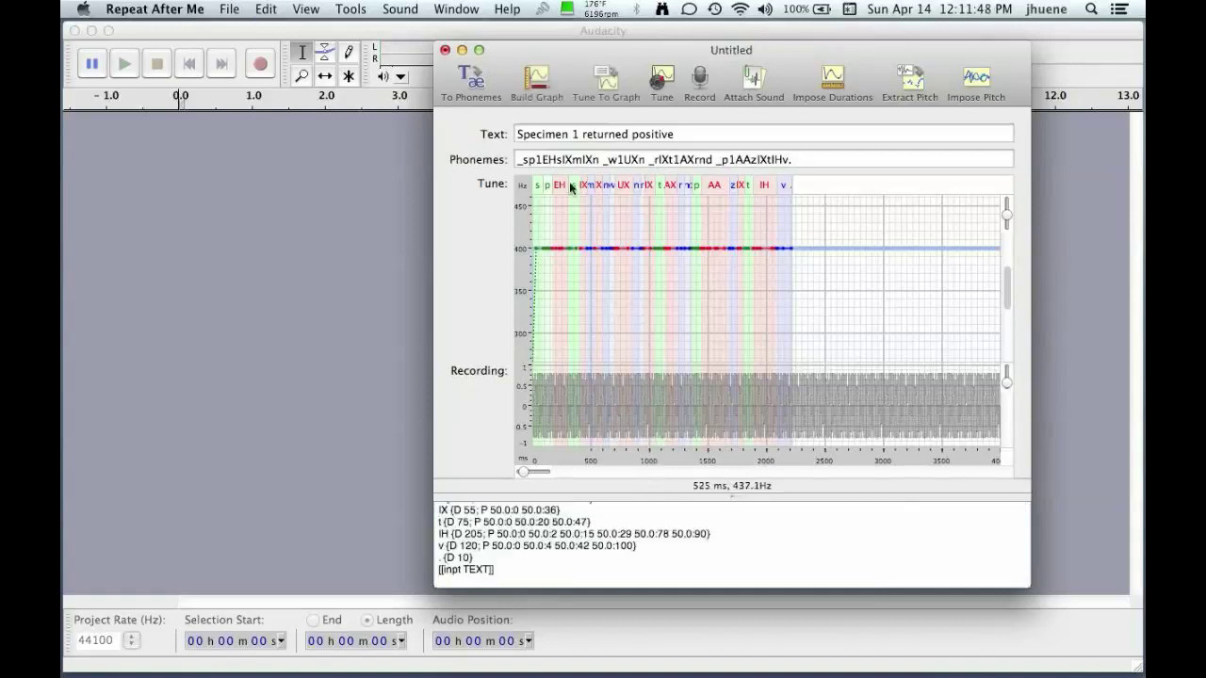
pyautogui.click(539, 72)
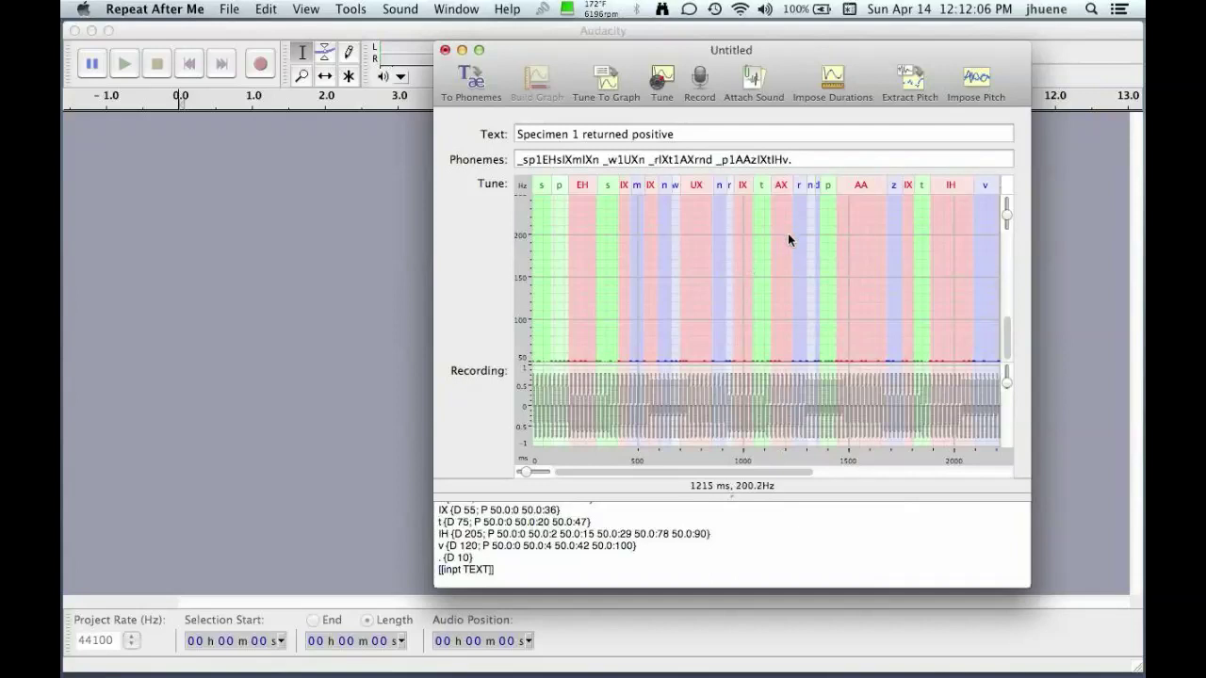
# - Open a Terminal window from the Utilities folder
pyautogui.press('super+Tab')
pyautogui.press('super+Tab')
pyautogui.press('super+Tab')
pyautogui.press('super+Tab')
pyautogui.press('super+Tab')
pyautogui.press('super+Tab')
pyautogui.moveTo(796, 650)
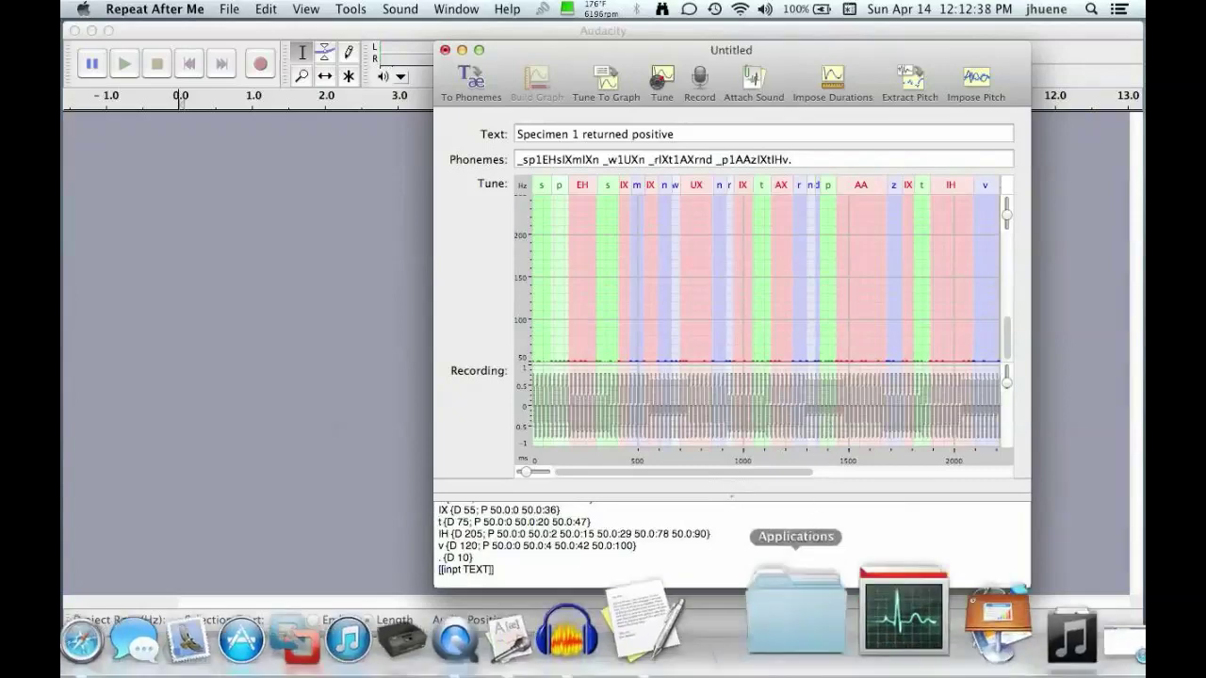
pyautogui.click(865, 617)
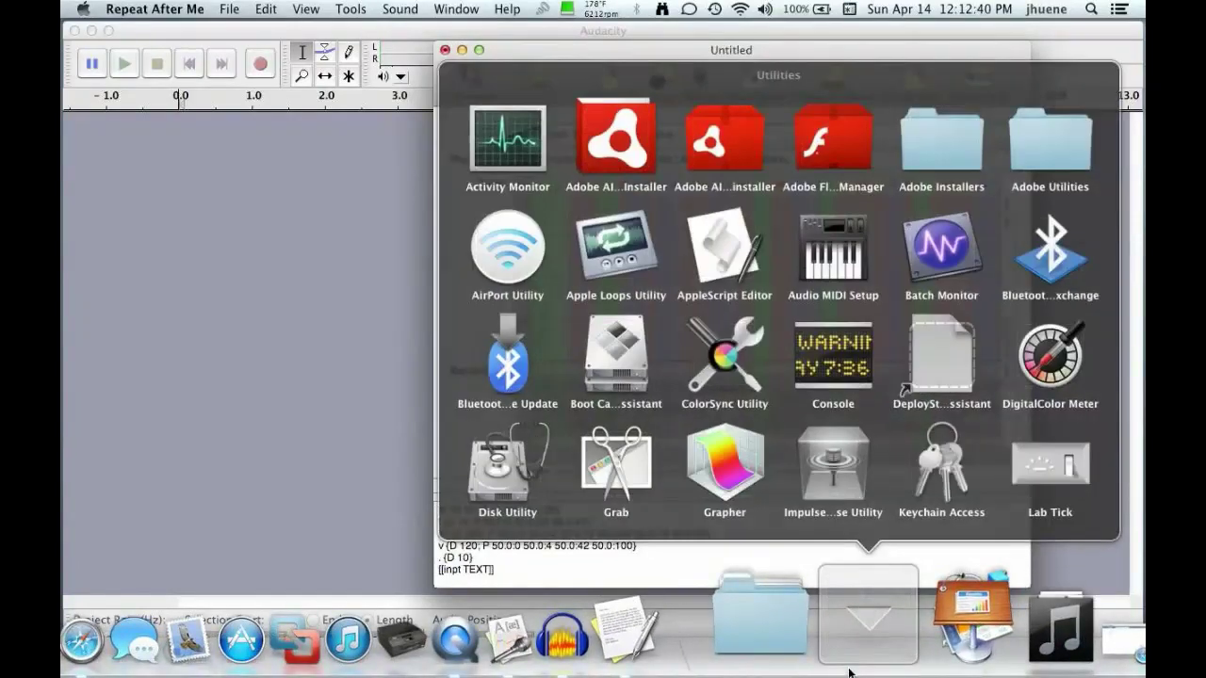
pyautogui.press('Down')
pyautogui.press('Return')
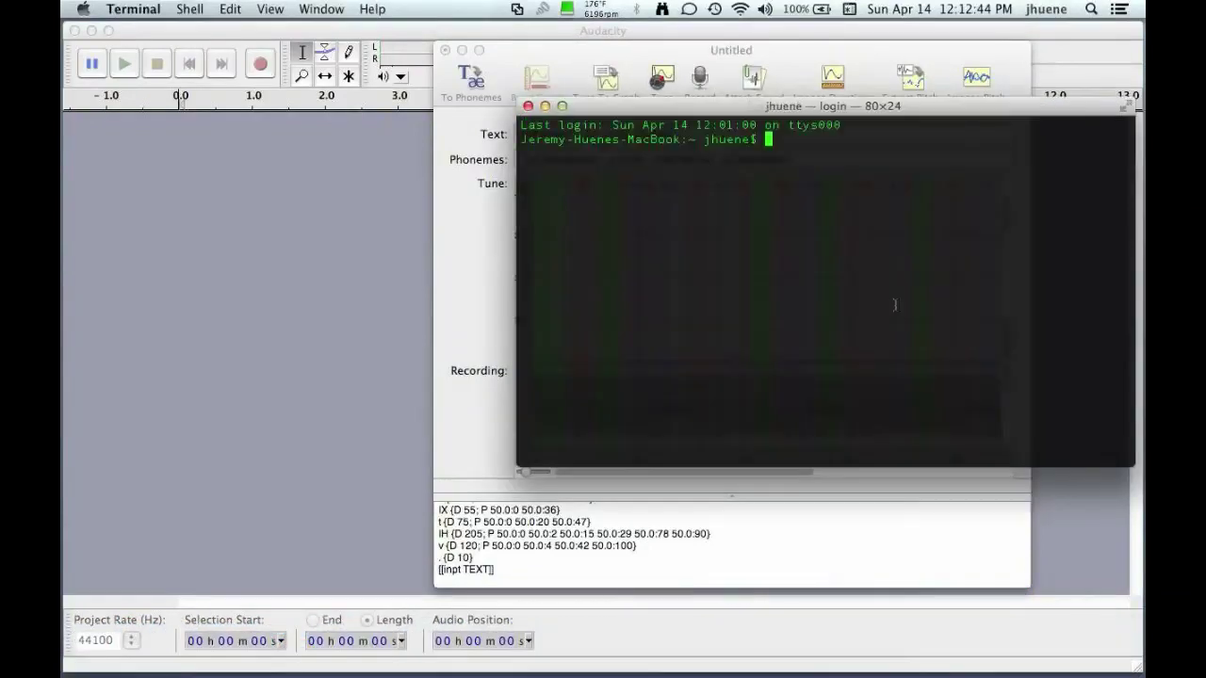
# - Begin a say command with an opening quotation mark and paste the 50 Hz tune code as its text
pyautogui.write('sa')
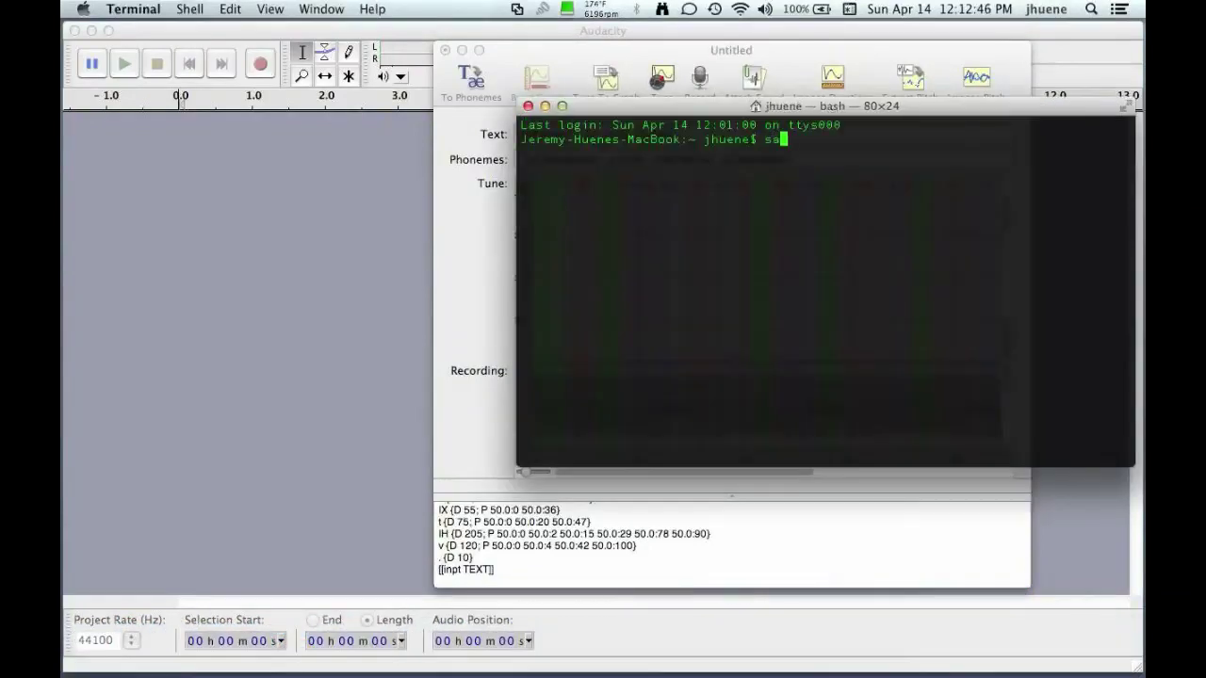
pyautogui.write('y "')
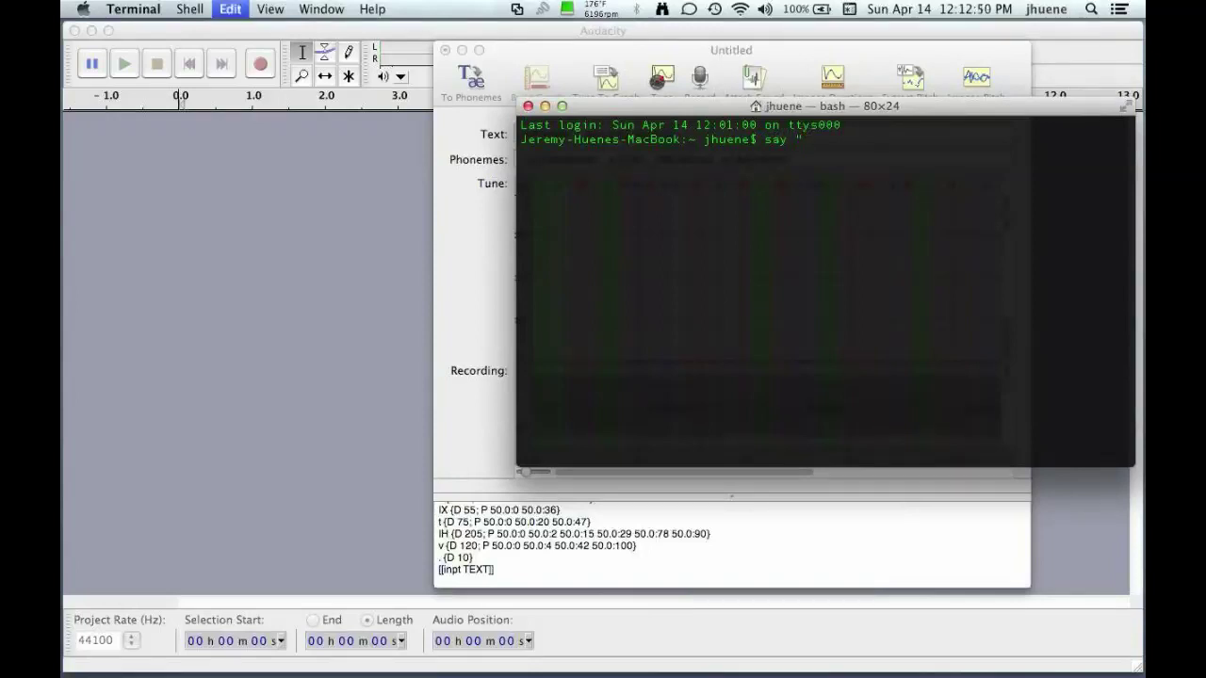
pyautogui.press('super+v')
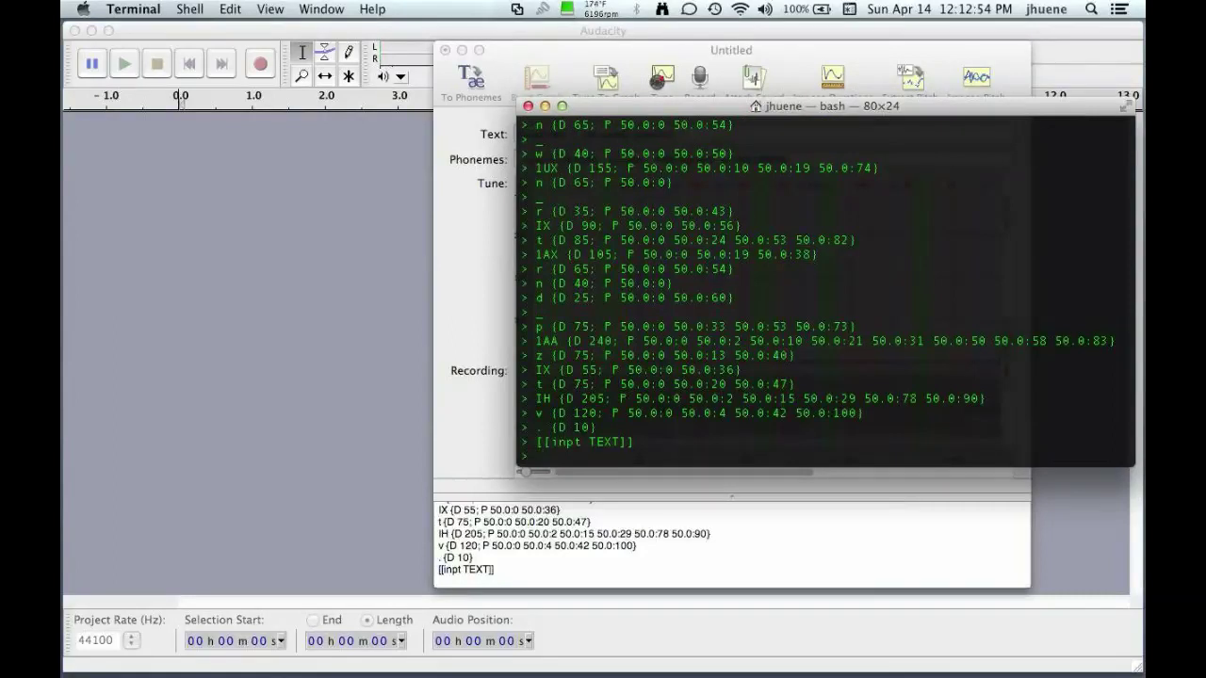
# - Close the quoted text, add the options -v Ralph -o AUTO_4.aiff, and run the say command
pyautogui.write('"')
pyautogui.write(' -v R')
pyautogui.write('alph')
pyautogui.write(' -o')
pyautogui.write(' AU')
pyautogui.write('TO')
pyautogui.write('_')
pyautogui.write('$')
pyautogui.write('.ai')
pyautogui.write('ff')
pyautogui.press('Return')
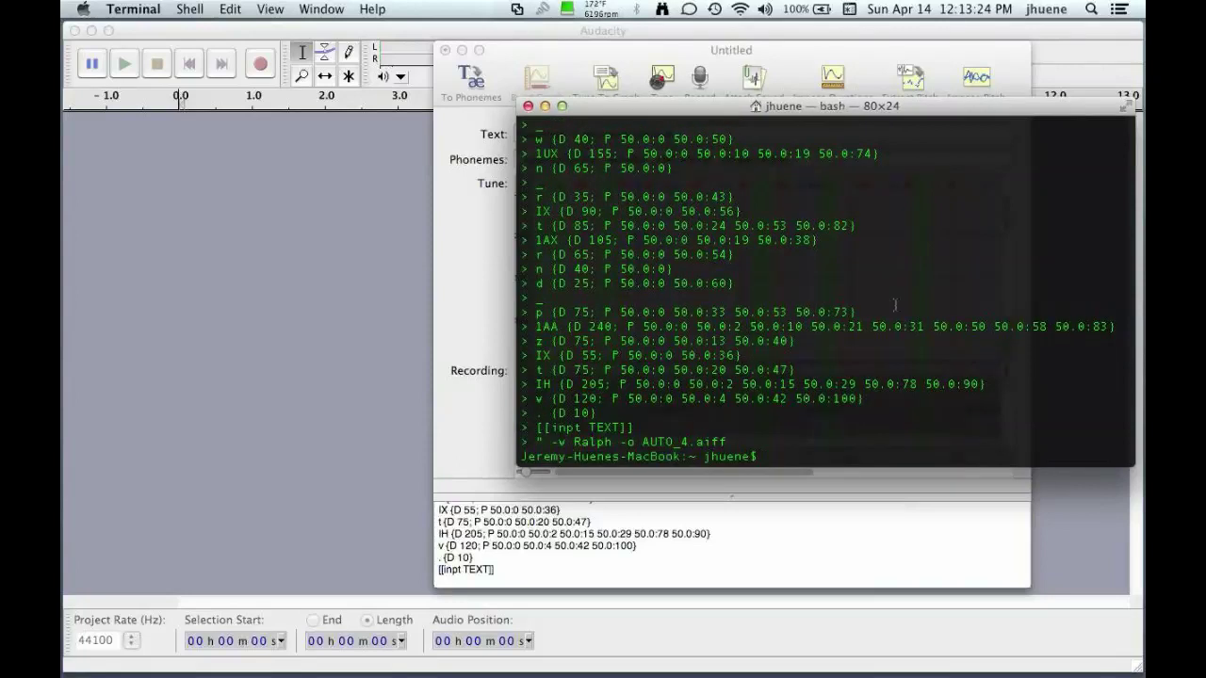
# - Switch to Finder, locate AUTO_4.aiff in the home folder and play its preview
pyautogui.moveTo(603, 675)
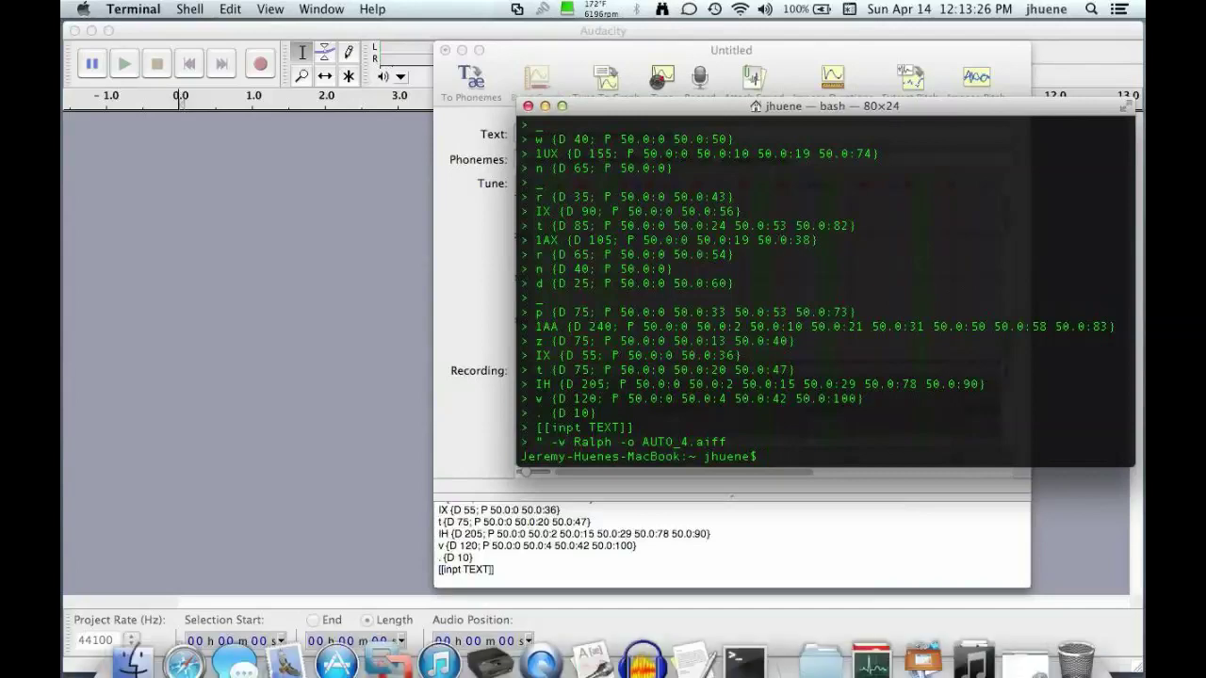
pyautogui.click(111, 665)
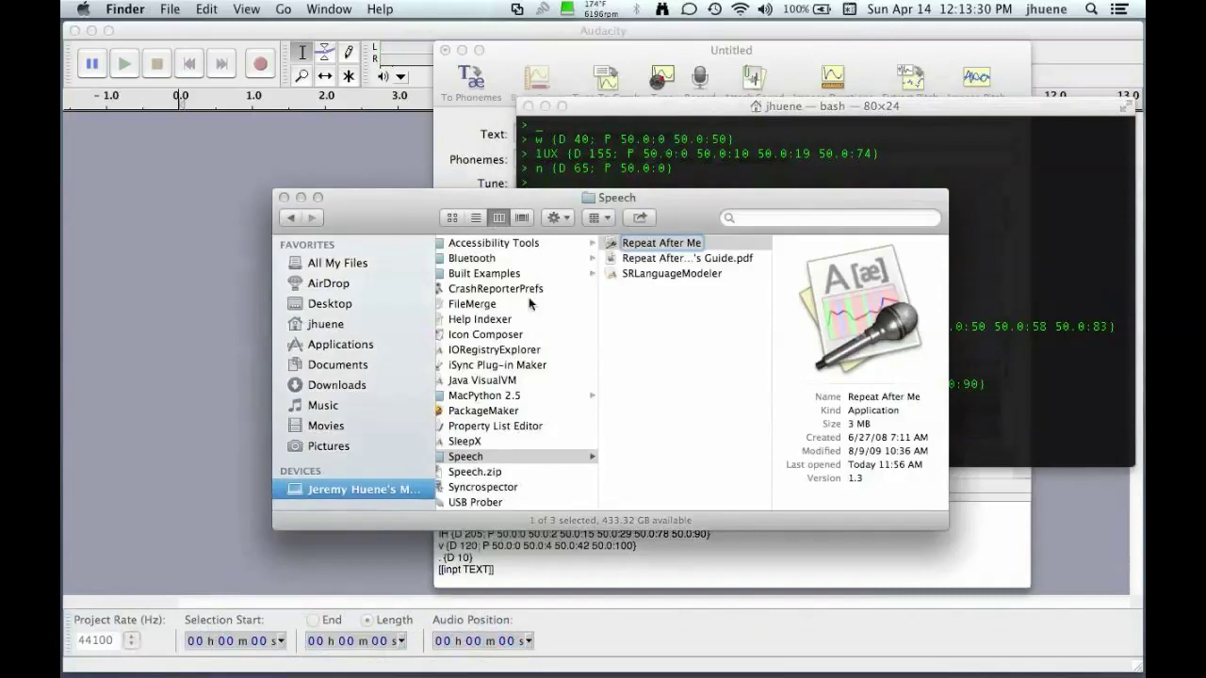
pyautogui.click(335, 385)
pyautogui.click(339, 325)
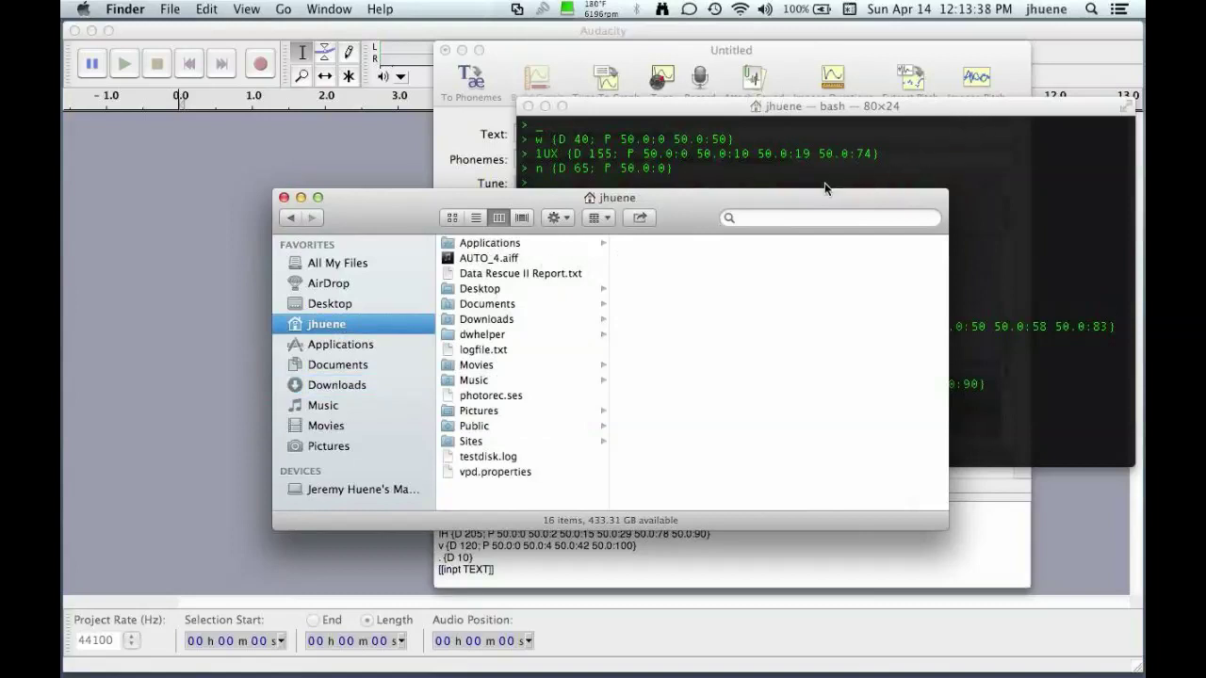
pyautogui.click(482, 259)
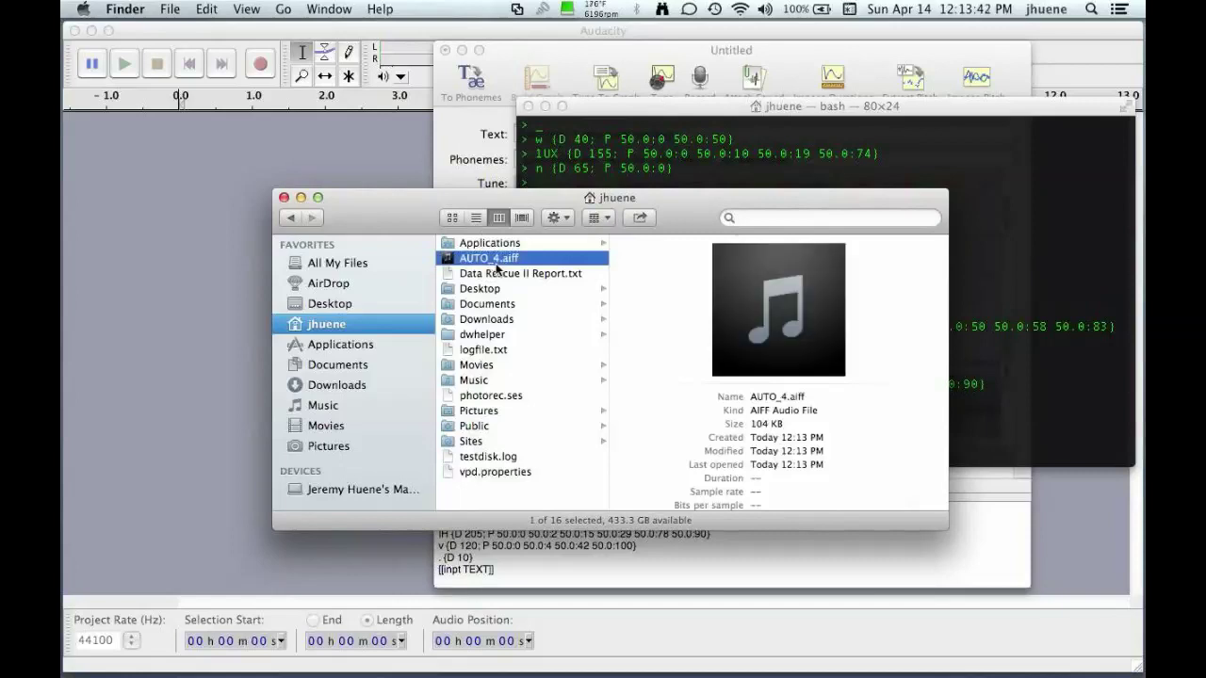
pyautogui.moveTo(795, 325)
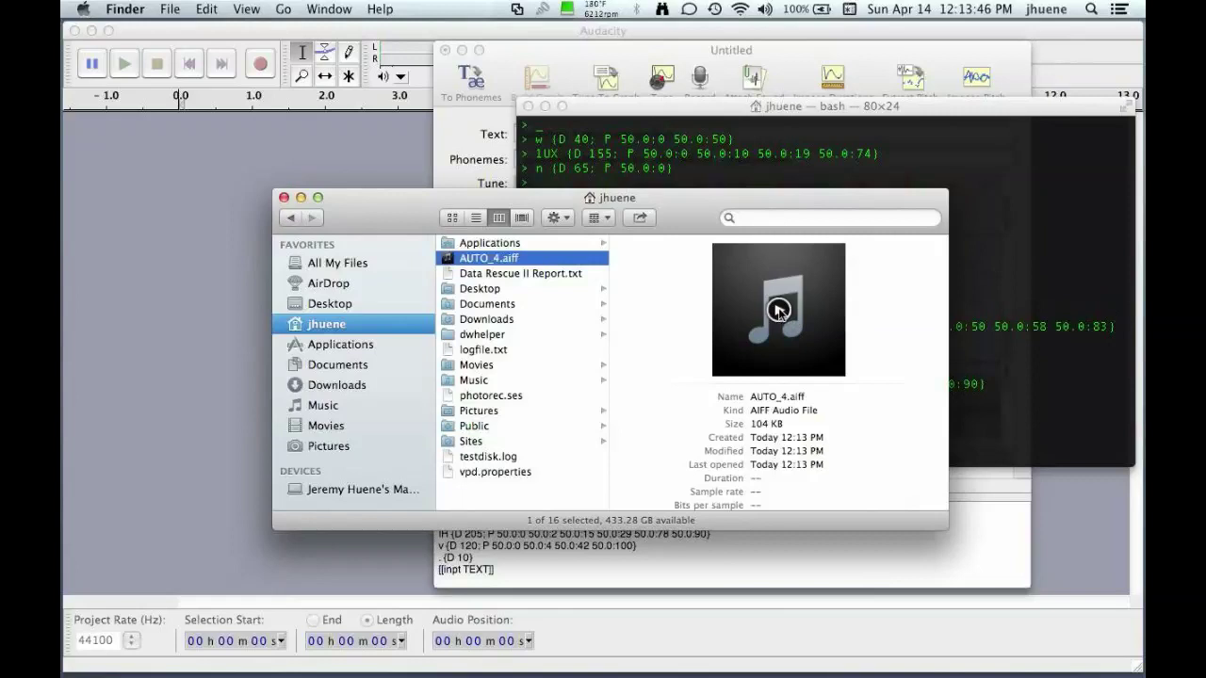
pyautogui.click(778, 311)
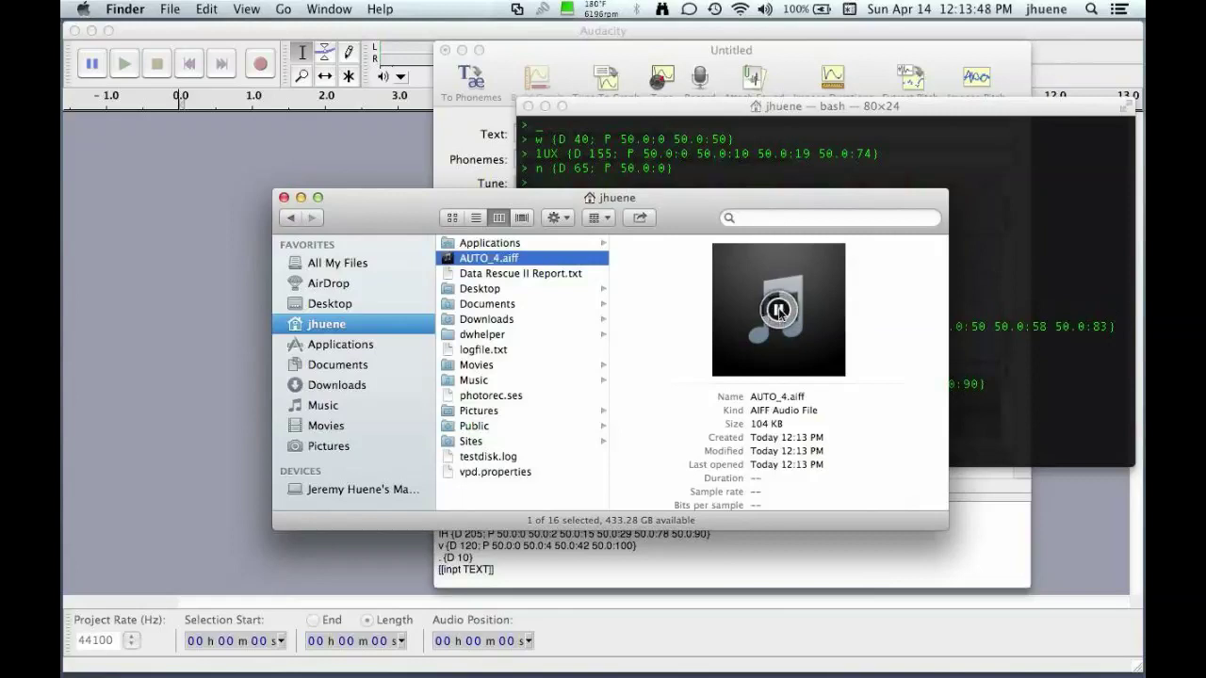
# - Launch Logic Pro from the Applications folder and skip the missing audio file while the AUTO project loads
pyautogui.moveTo(805, 627)
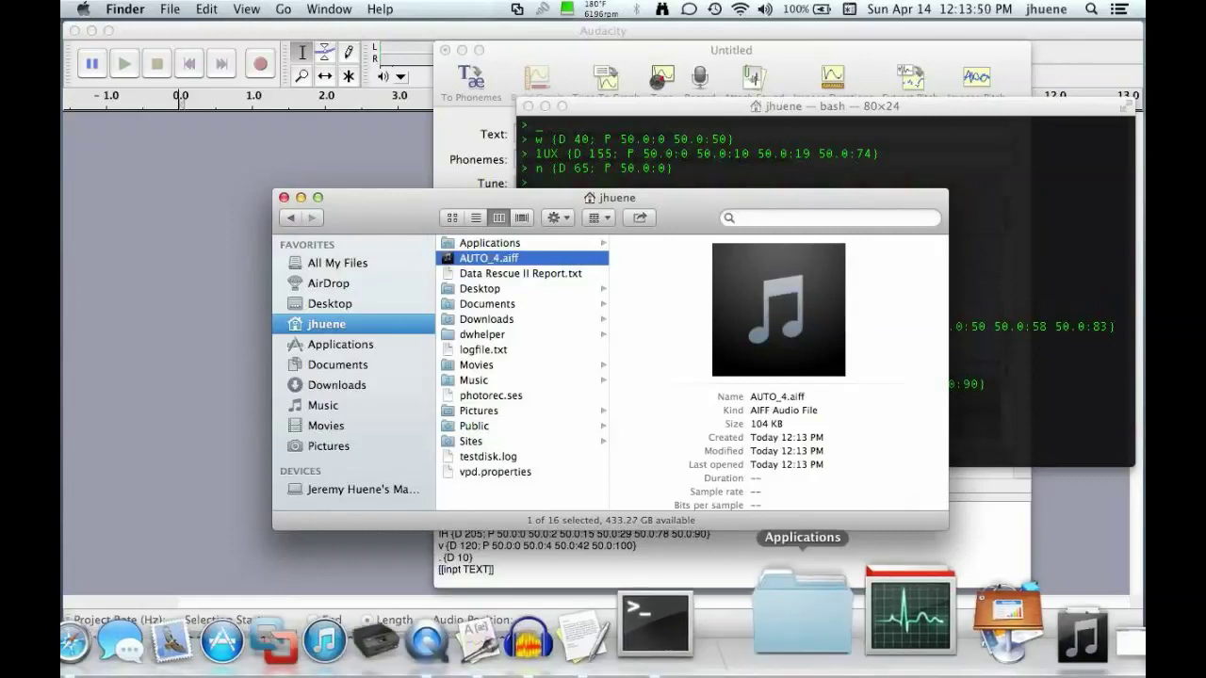
pyautogui.click(835, 674)
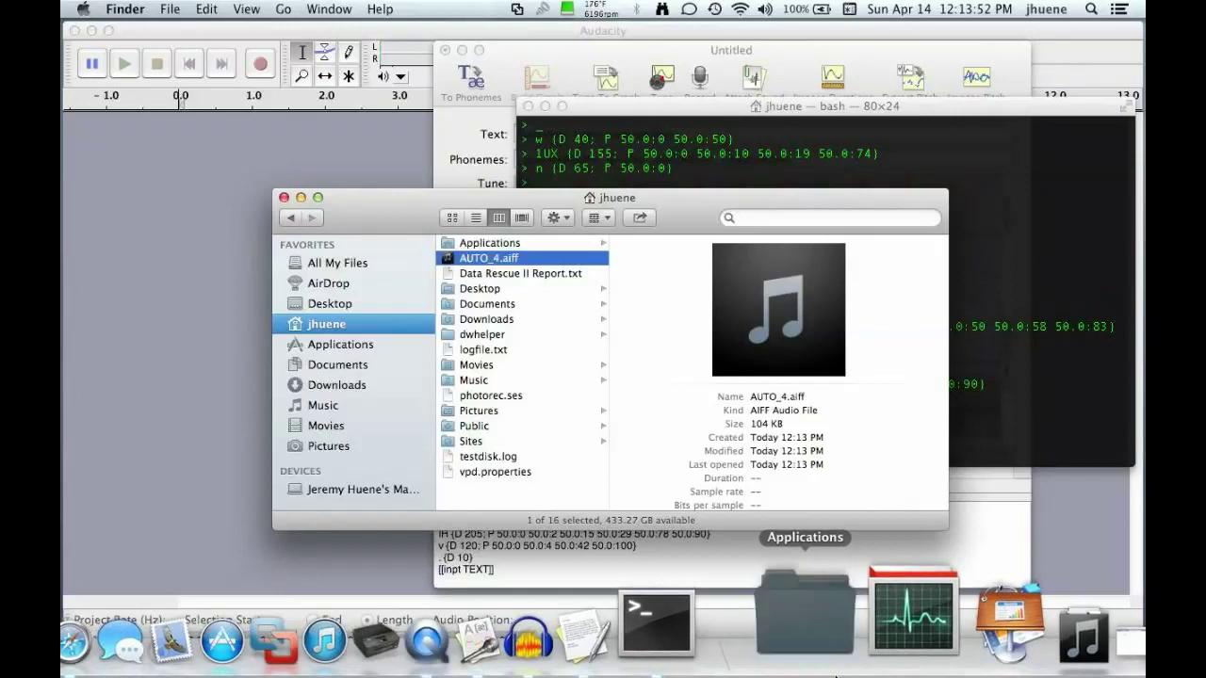
pyautogui.write('lo')
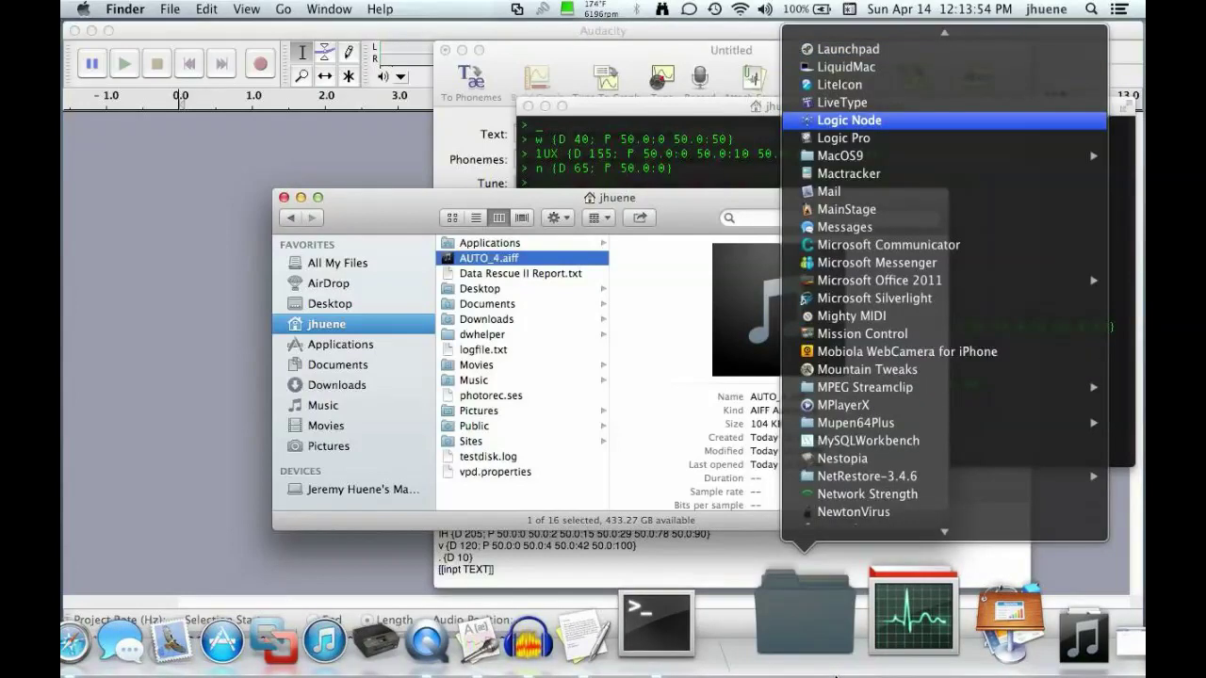
pyautogui.press('Return')
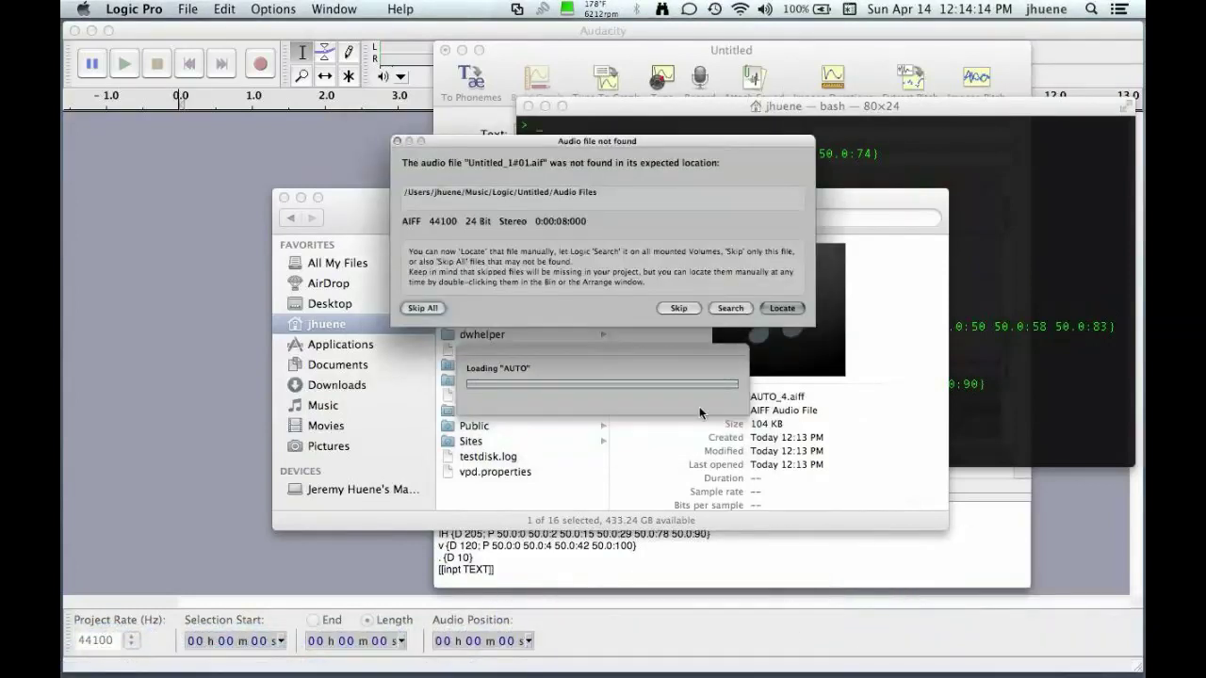
pyautogui.click(674, 308)
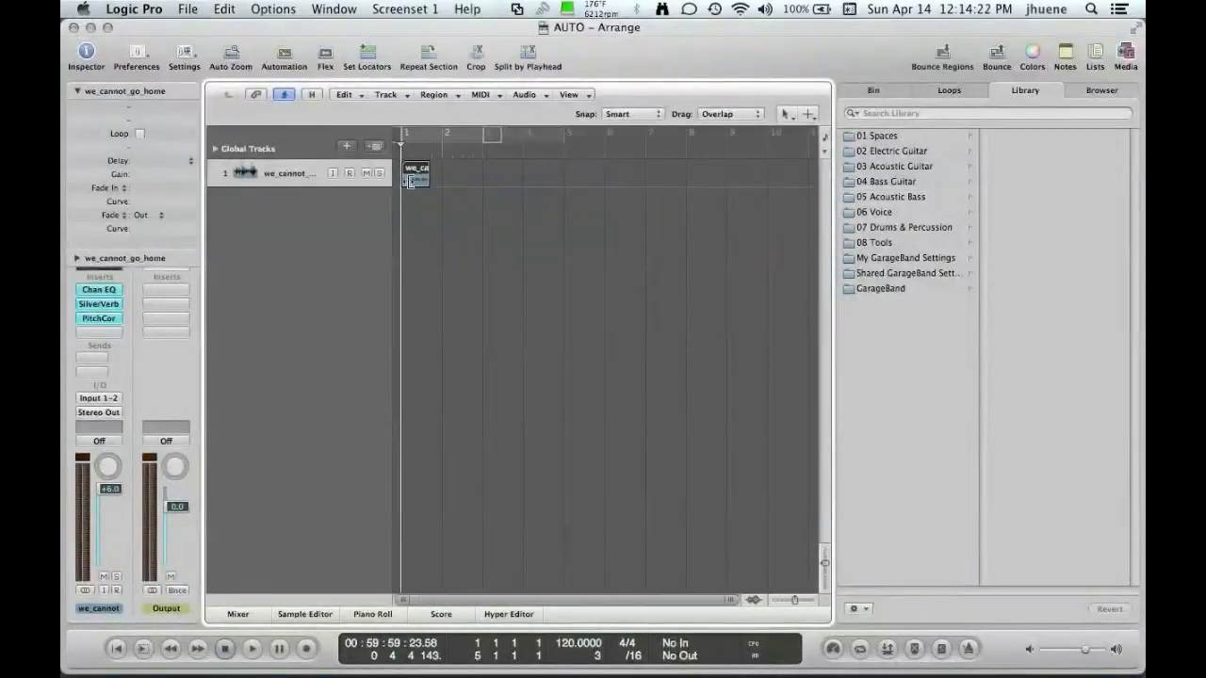
# - Delete the existing audio region from track 1 and place AUTO_4.aiff from Finder at the track's start
pyautogui.press('Delete')
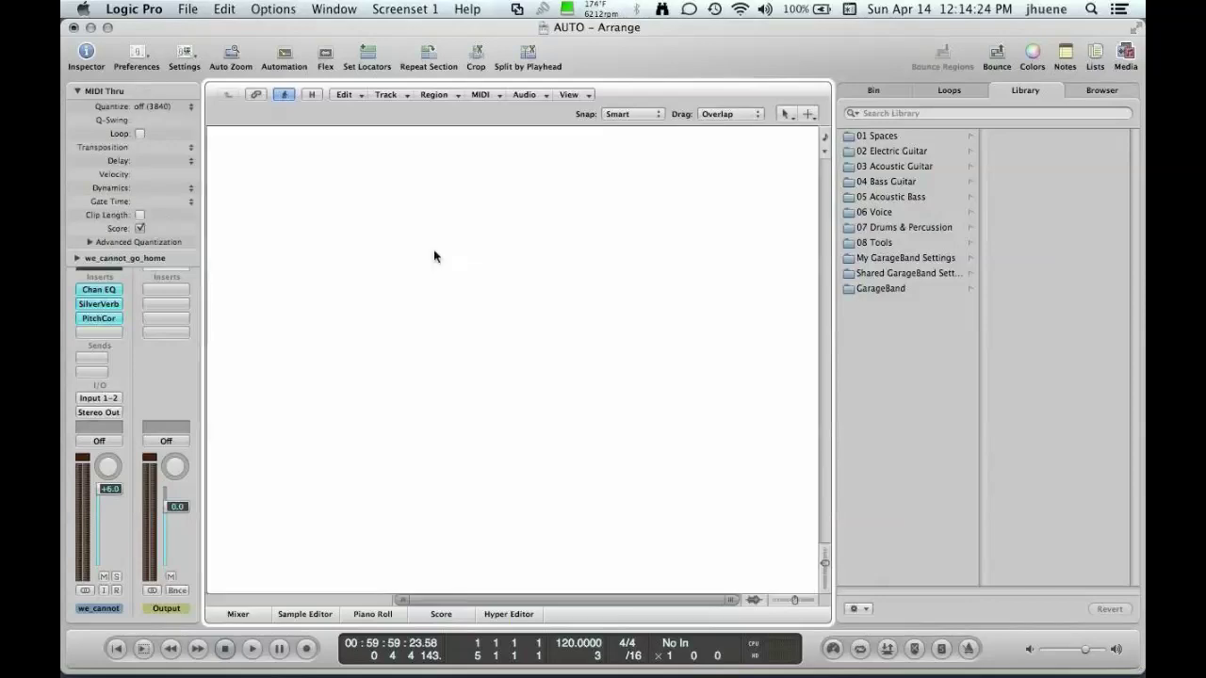
pyautogui.press('super+Tab')
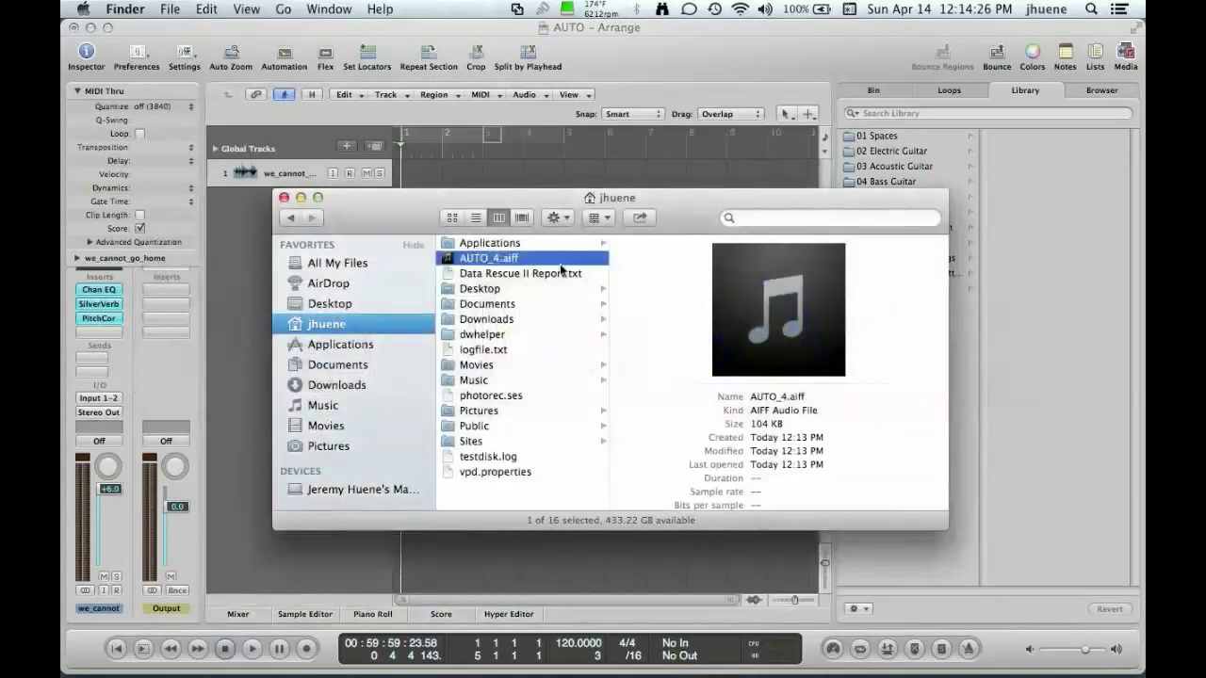
pyautogui.moveTo(710, 205); pyautogui.dragTo(701, 304)
pyautogui.moveTo(518, 357); pyautogui.dragTo(422, 177)
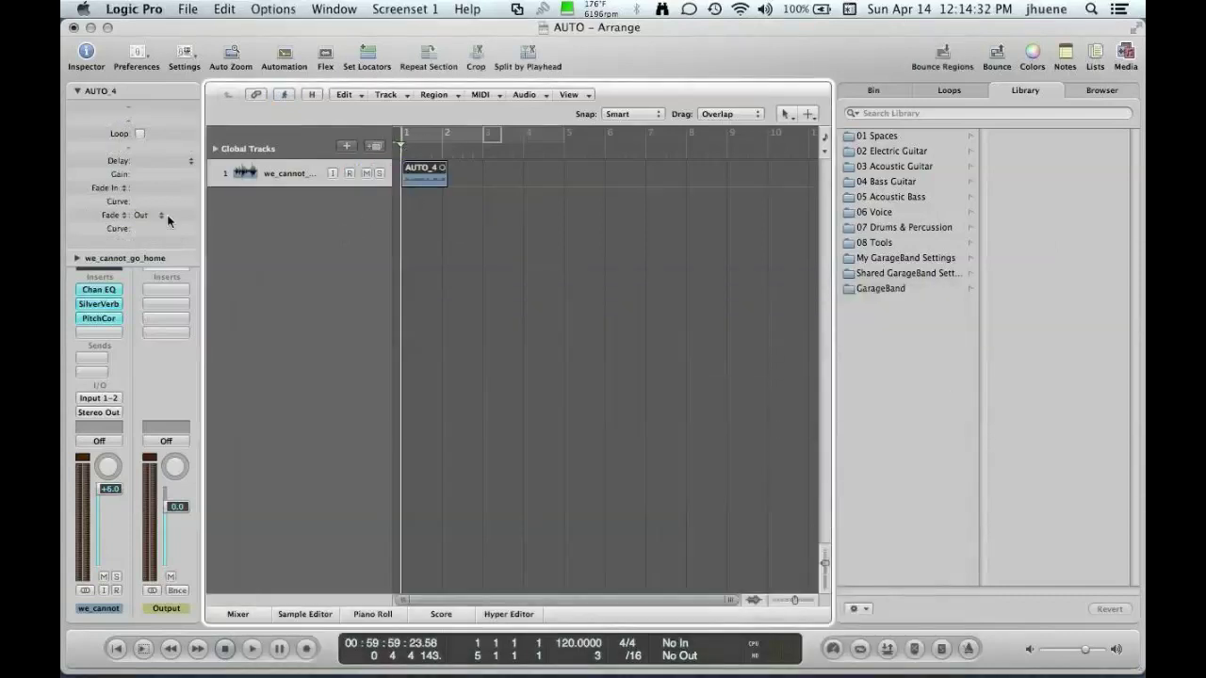
# - Examine the Channel EQ settings on the track's channel strip and close the plug-in
pyautogui.click(94, 291)
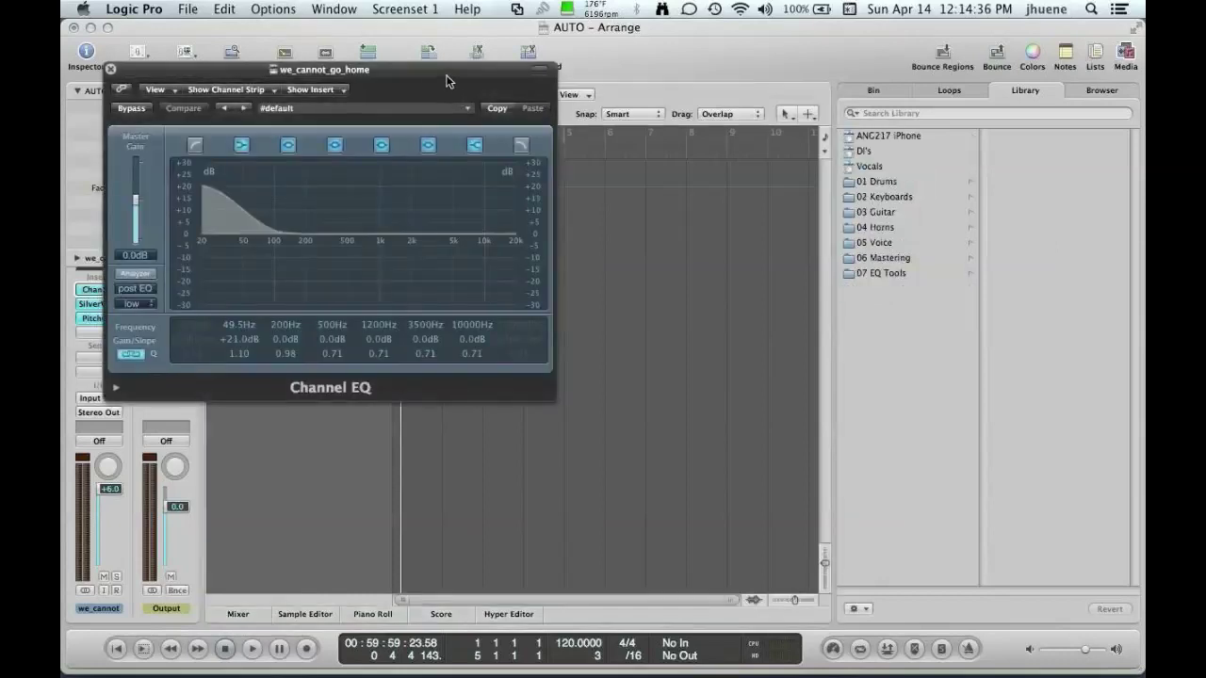
pyautogui.moveTo(448, 82); pyautogui.dragTo(675, 101)
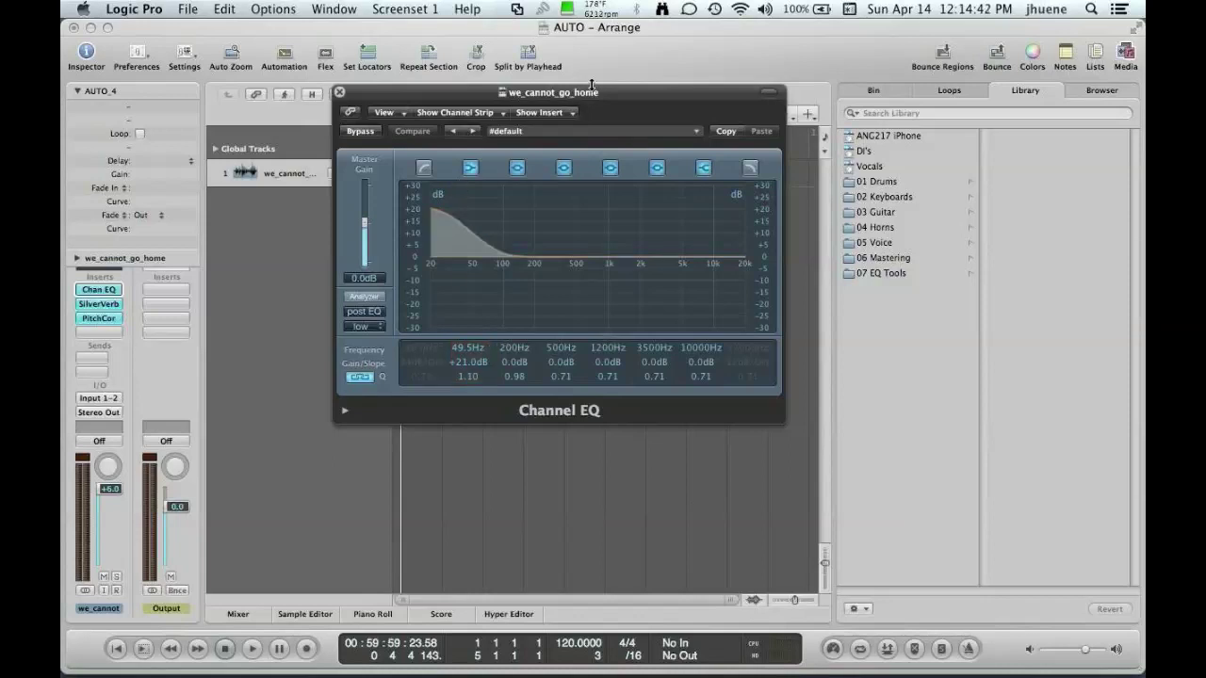
pyautogui.moveTo(619, 92); pyautogui.dragTo(675, 89)
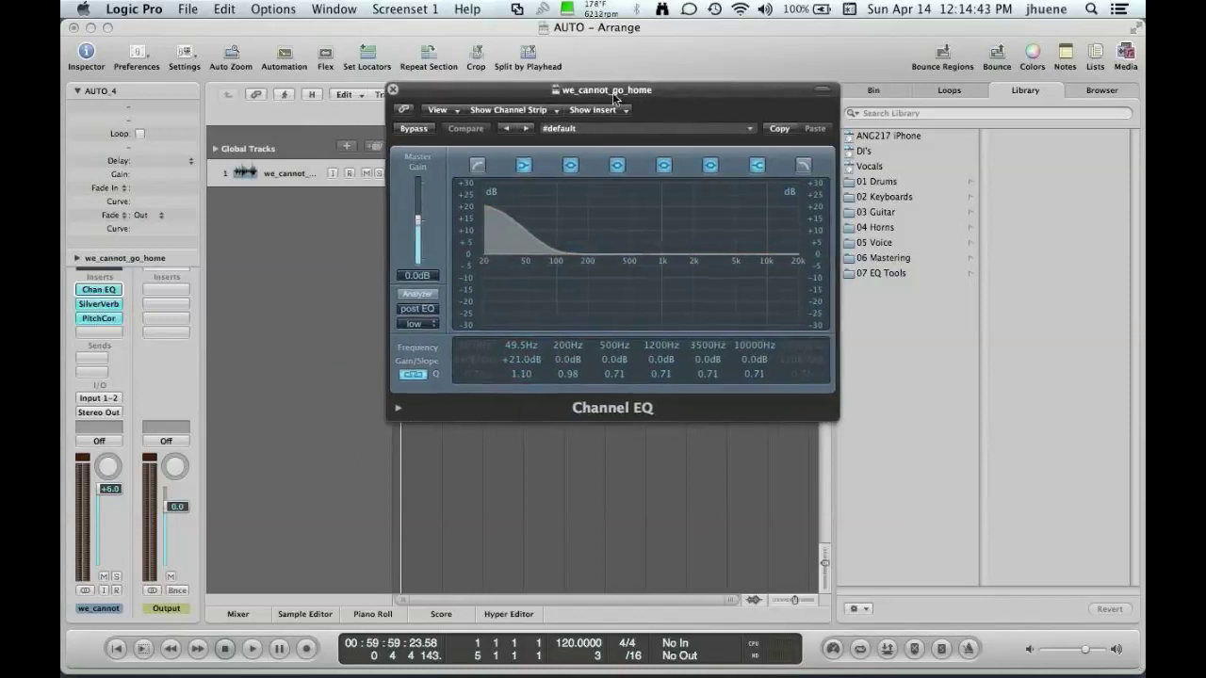
pyautogui.click(394, 91)
# - Examine the SilverVerb reverb settings on the track's channel strip and close the plug-in
pyautogui.click(111, 305)
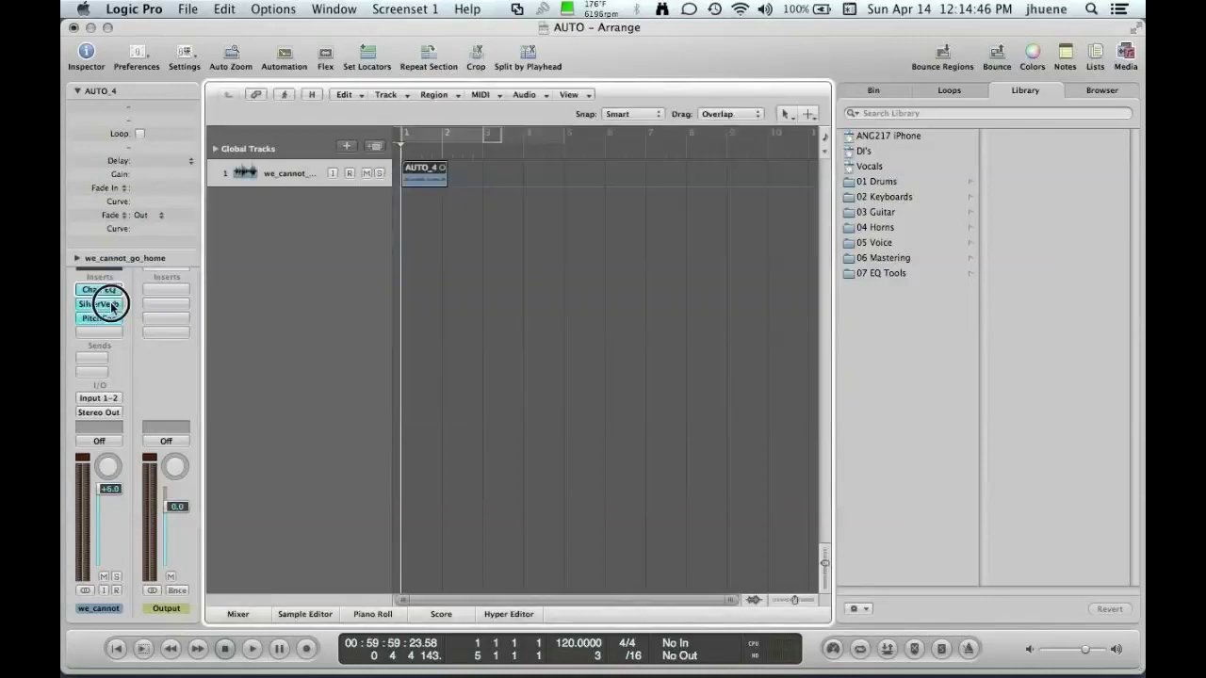
pyautogui.moveTo(452, 76); pyautogui.dragTo(611, 177)
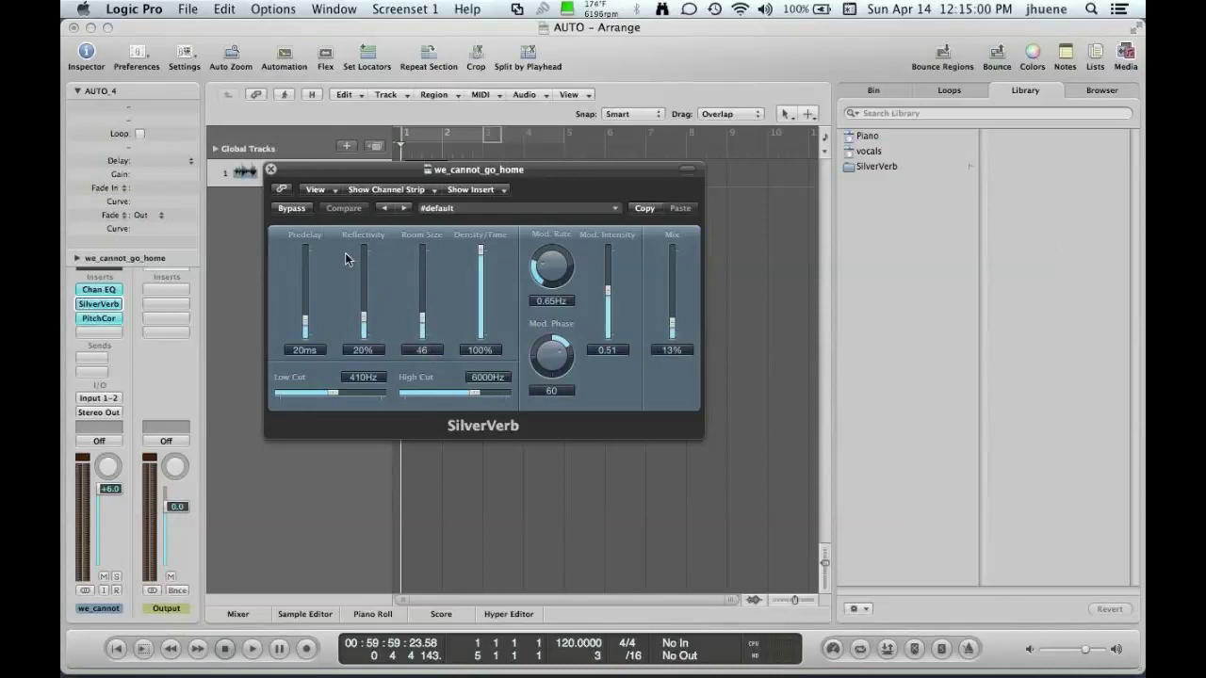
pyautogui.click(271, 170)
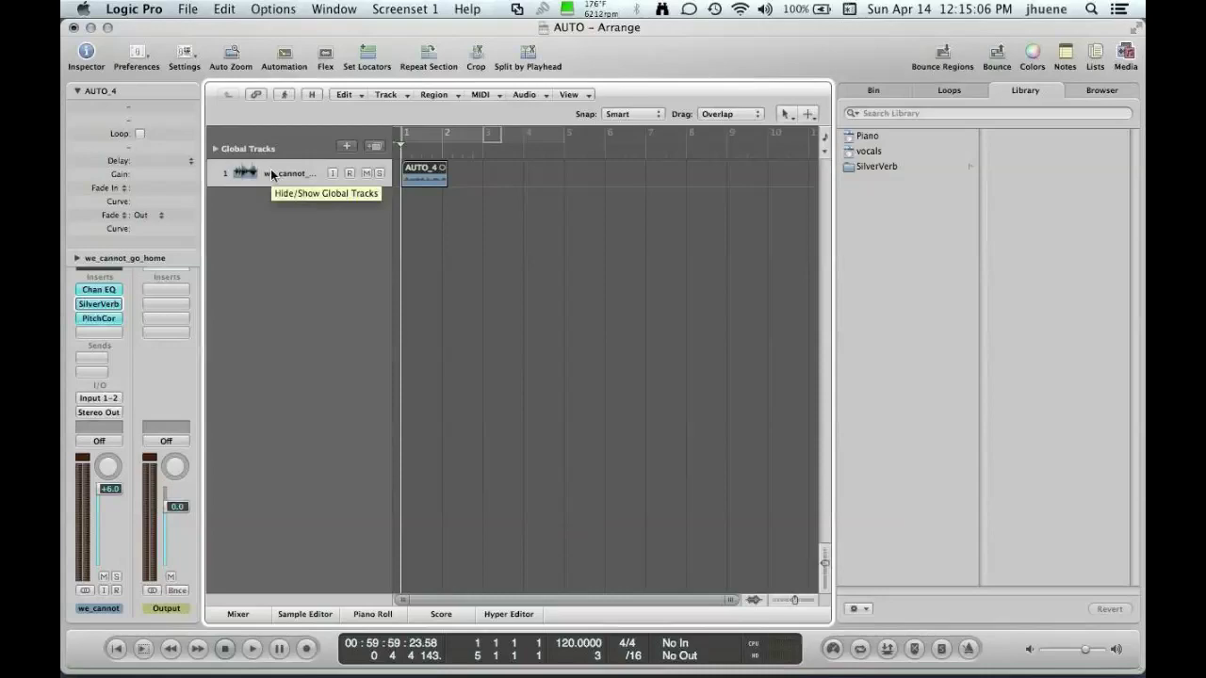
# - Examine the Pitch Correction settings, including the note bypasses, and close the plug-in
pyautogui.click(104, 320)
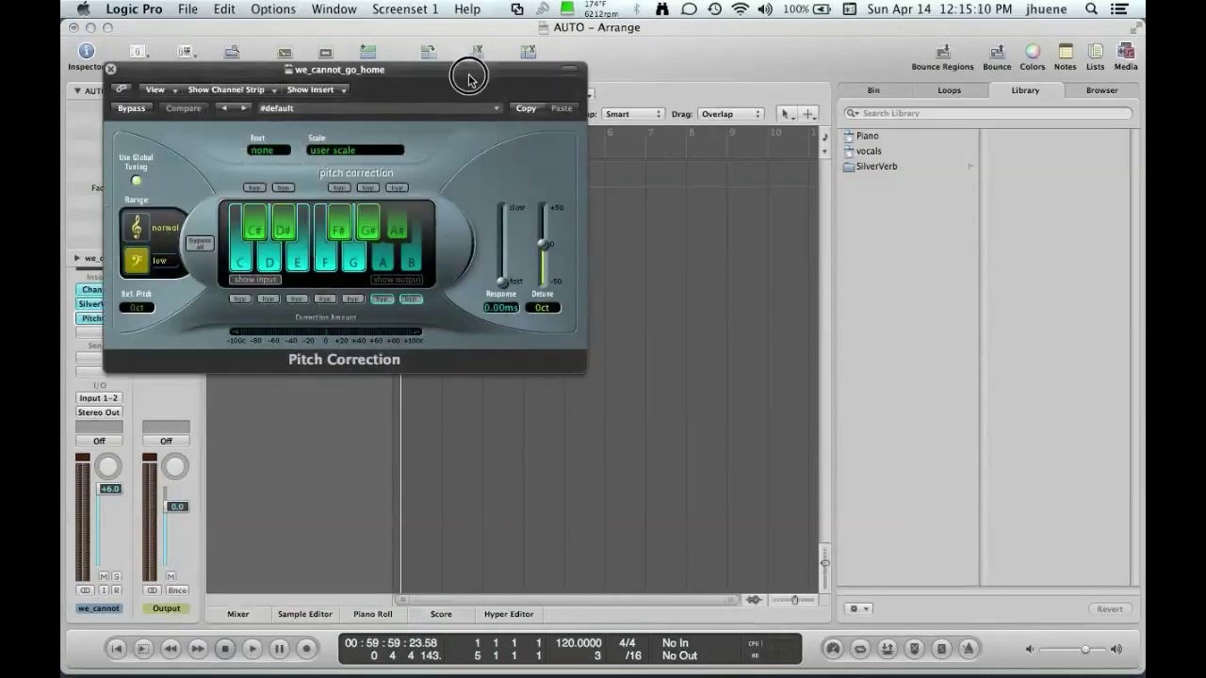
pyautogui.moveTo(468, 72); pyautogui.dragTo(665, 247)
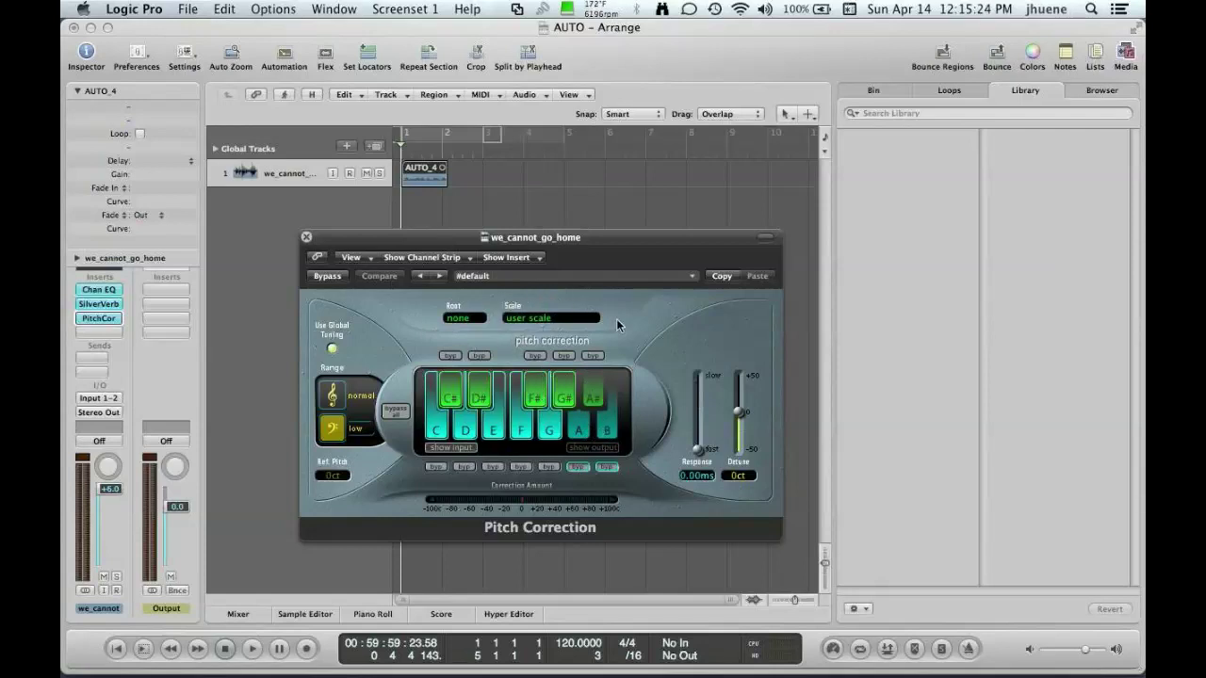
pyautogui.click(603, 468)
pyautogui.click(305, 238)
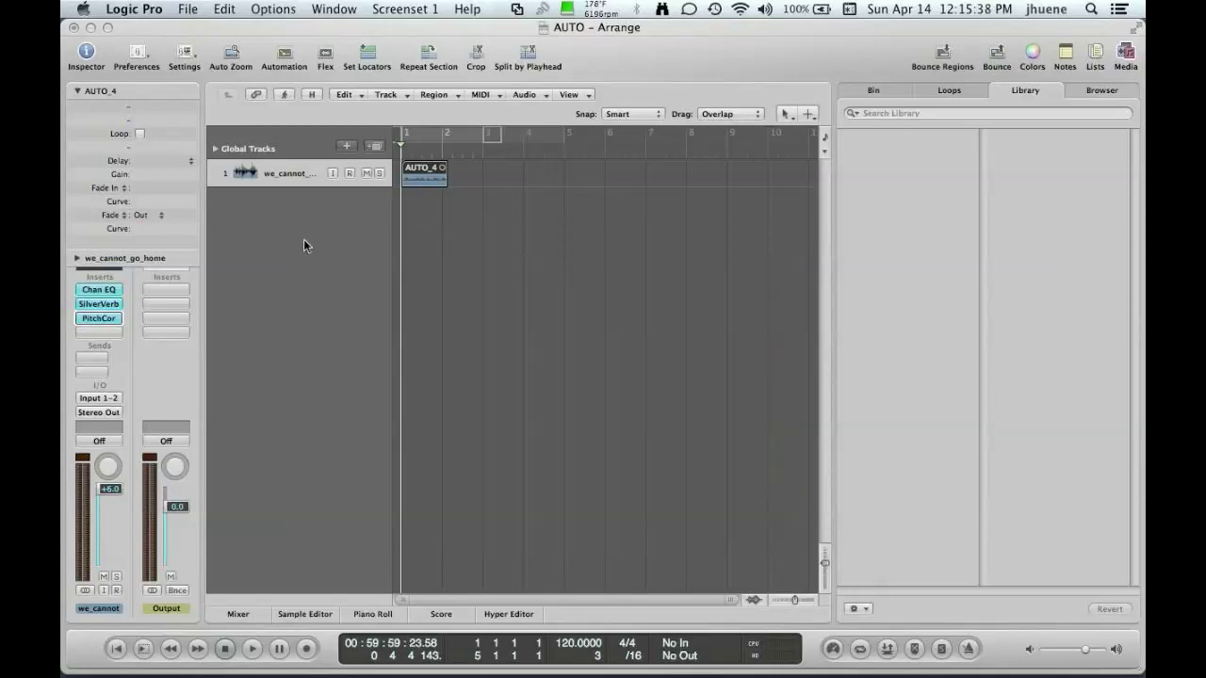
# - Play the processed AUTO_4 region from the project start, stop playback and return the playhead to the beginning
pyautogui.click(331, 97)
pyautogui.click(307, 97)
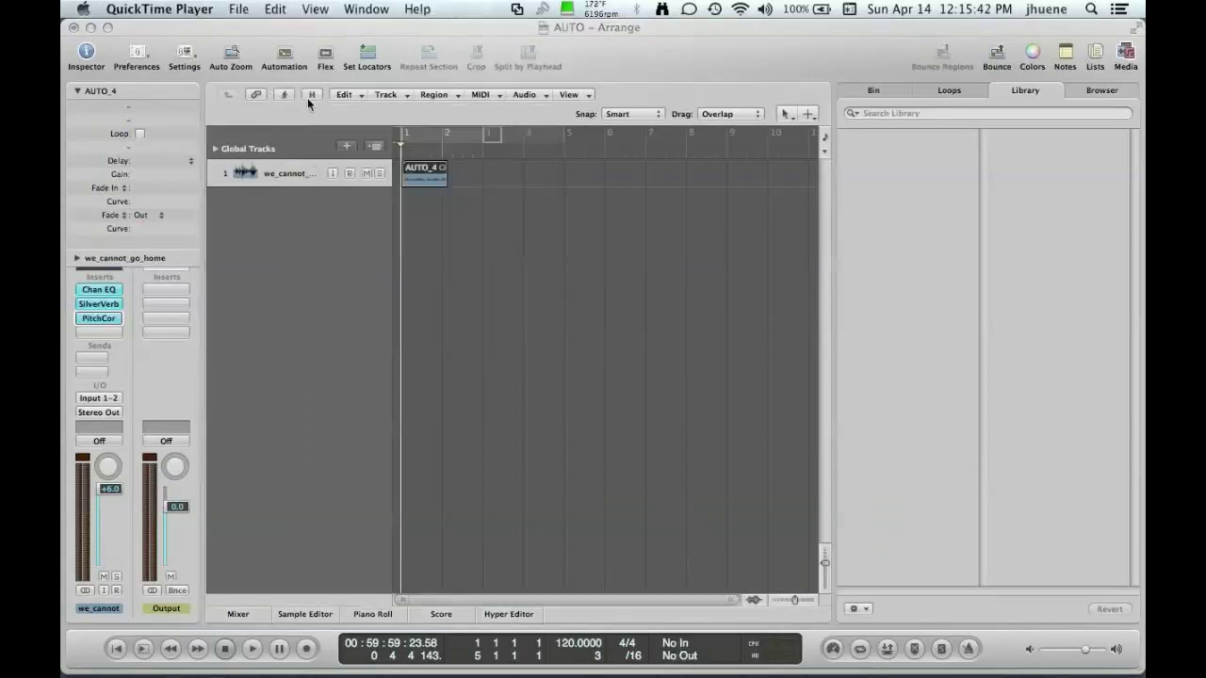
pyautogui.click(286, 240)
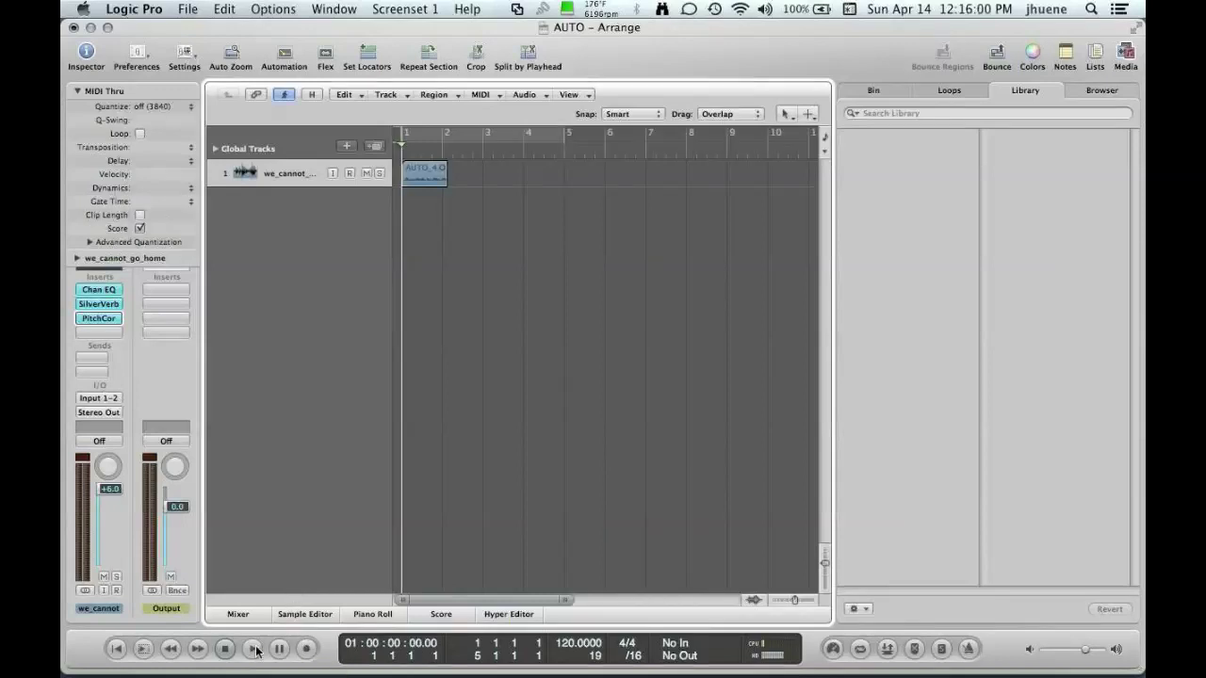
pyautogui.press('space')
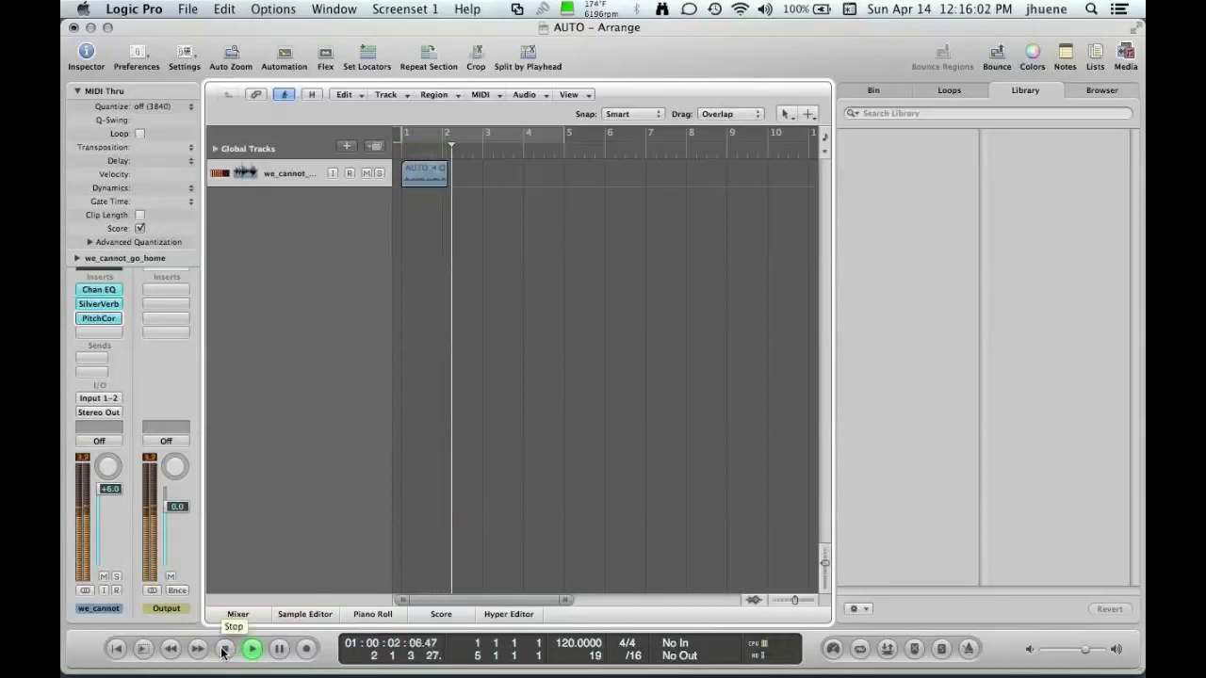
pyautogui.press('space')
pyautogui.click(116, 649)
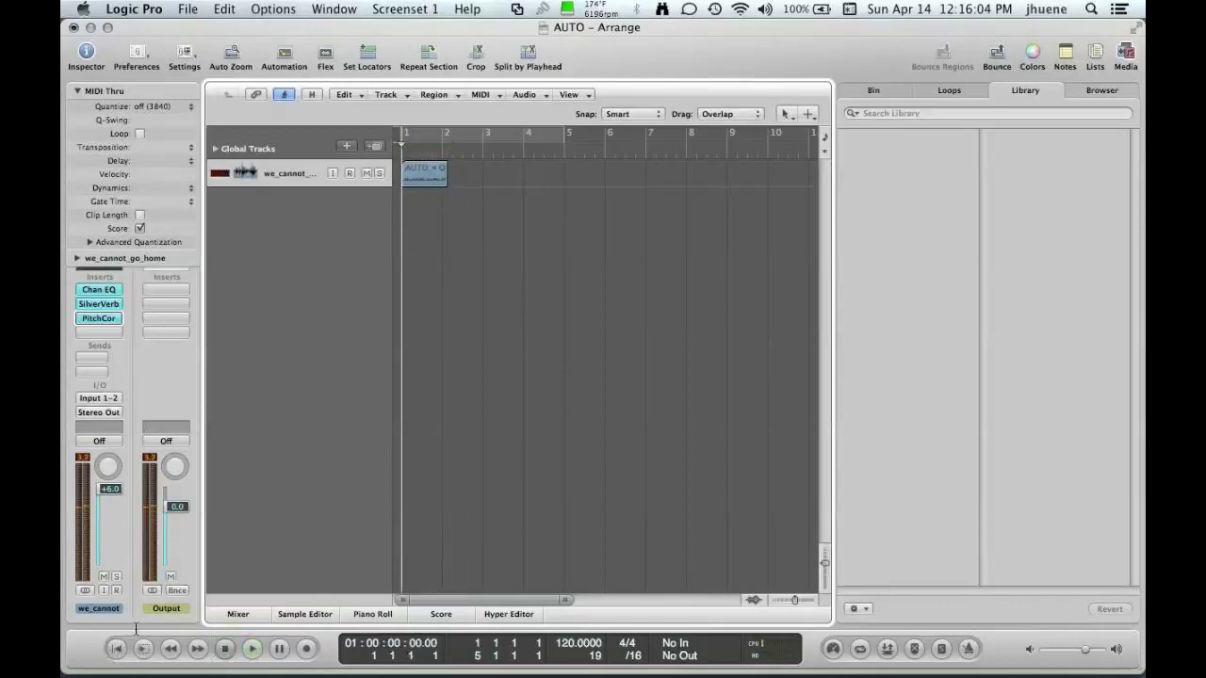
# - Bounce the AUTO_4 region offline as a 24-bit, 44100 Hz PCM AIFF named Output 1-2(2) in the Bounces folder
pyautogui.click(426, 177)
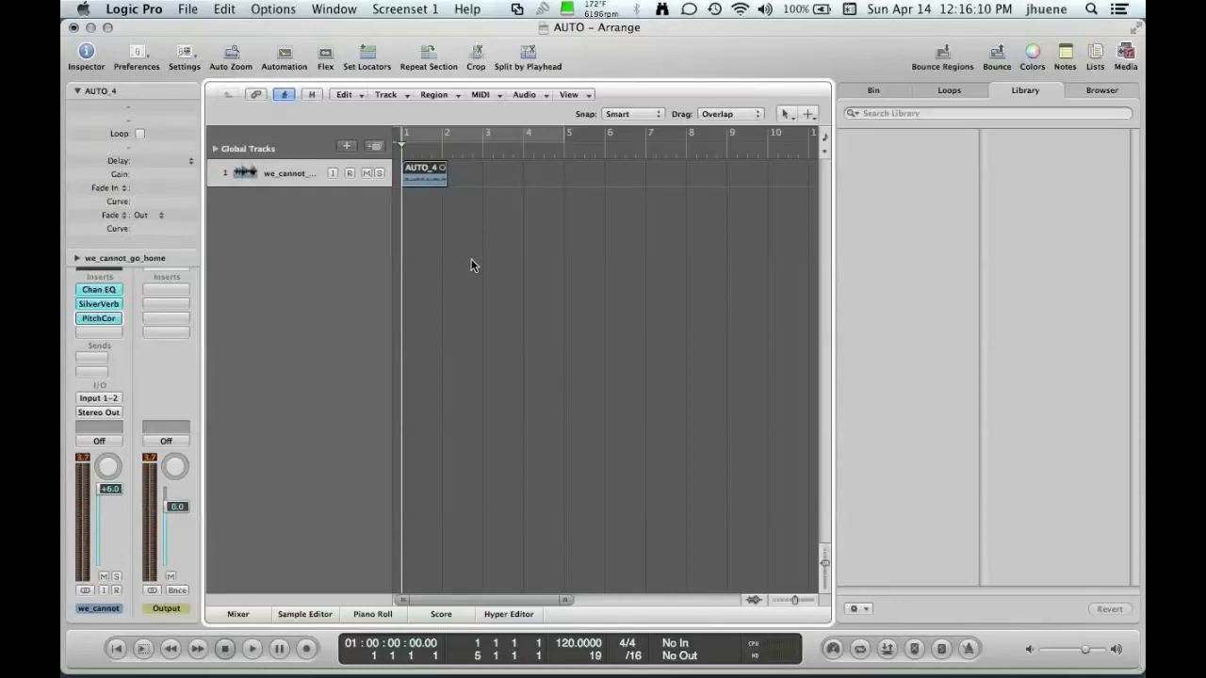
pyautogui.click(188, 9)
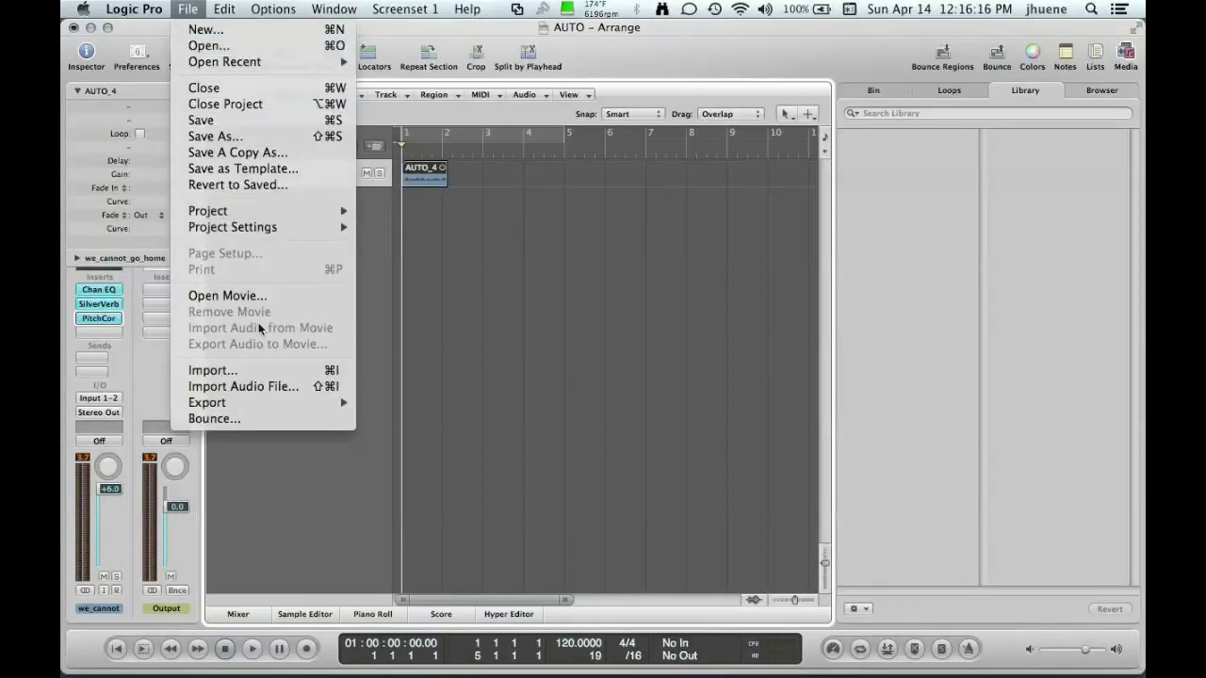
pyautogui.moveTo(278, 405)
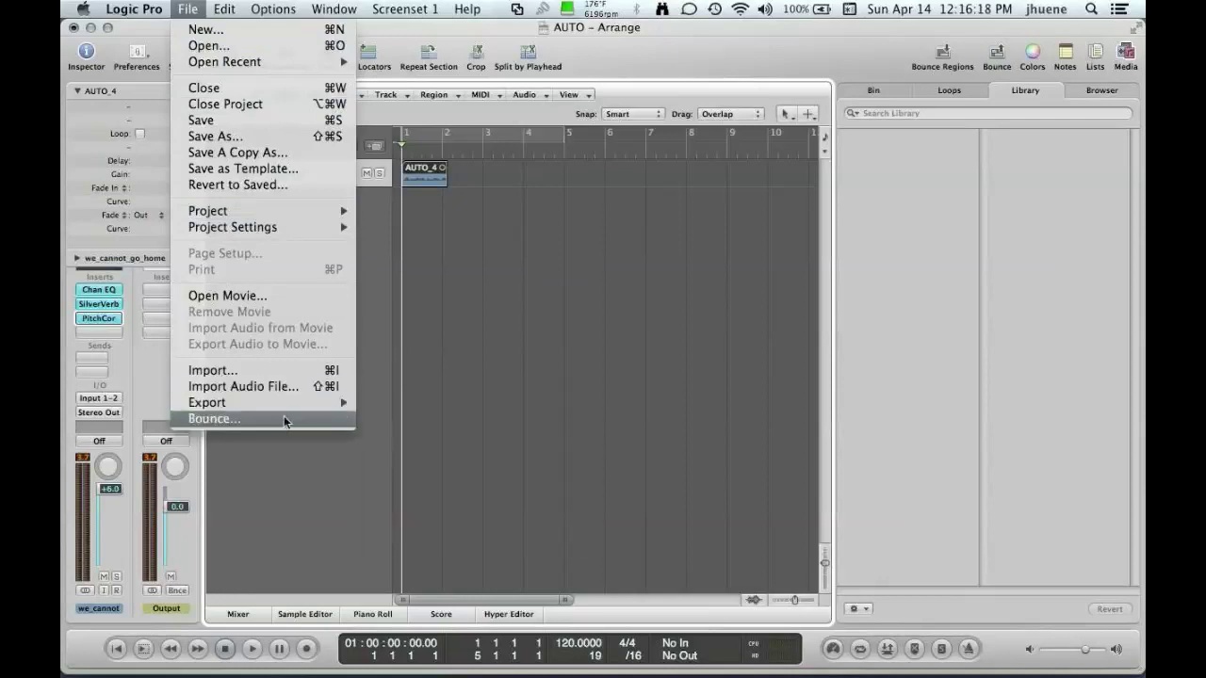
pyautogui.click(296, 420)
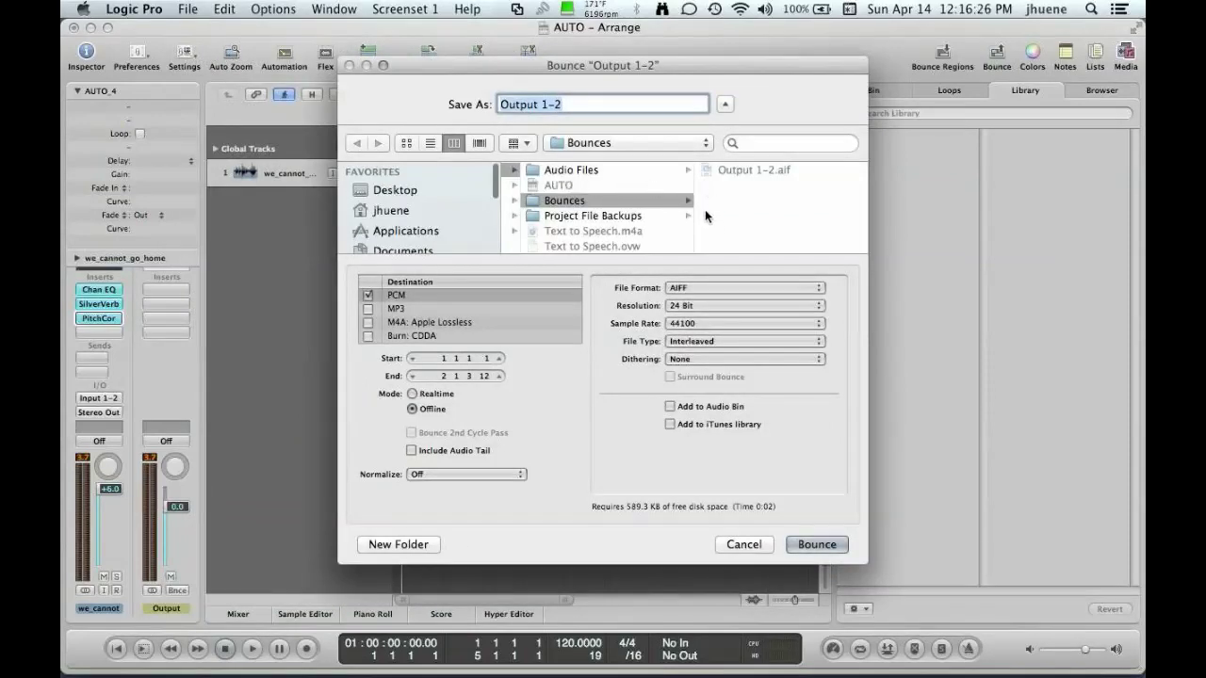
pyautogui.press('Right')
pyautogui.write('(2)')
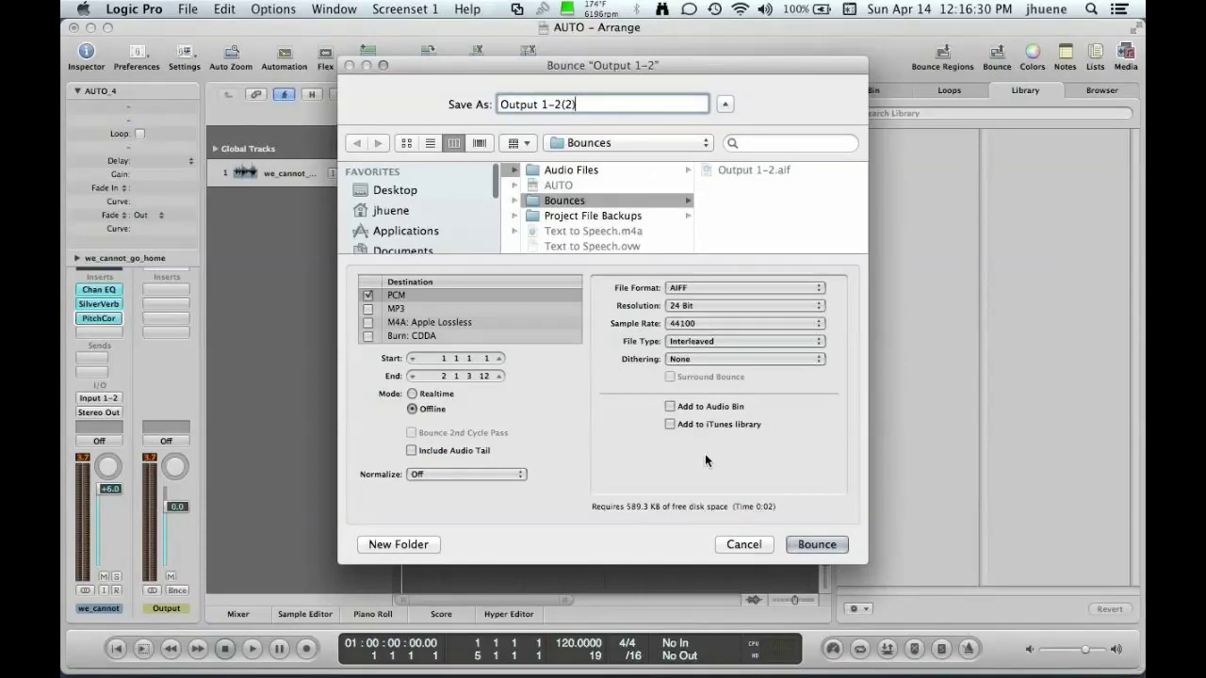
pyautogui.click(792, 546)
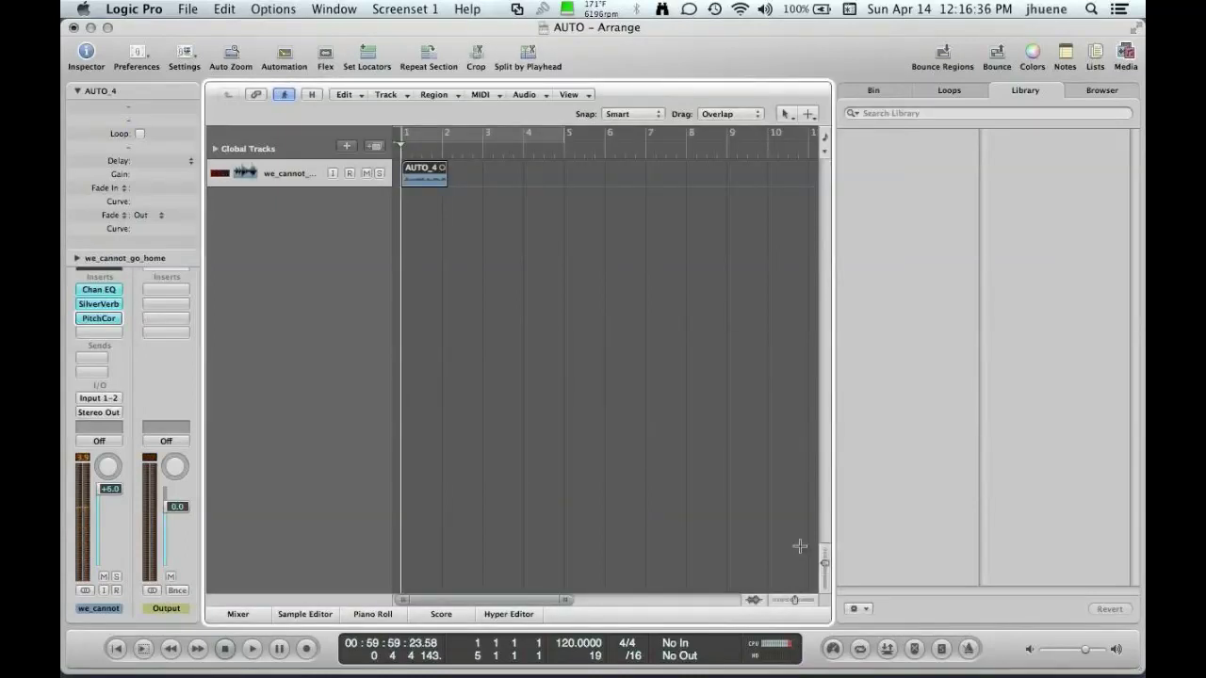
# - Switch to Audacity and bring a Finder window in front of its empty project
pyautogui.press('super+Tab')
pyautogui.press('super+Tab')
pyautogui.press('super+Tab')
pyautogui.press('super+Tab')
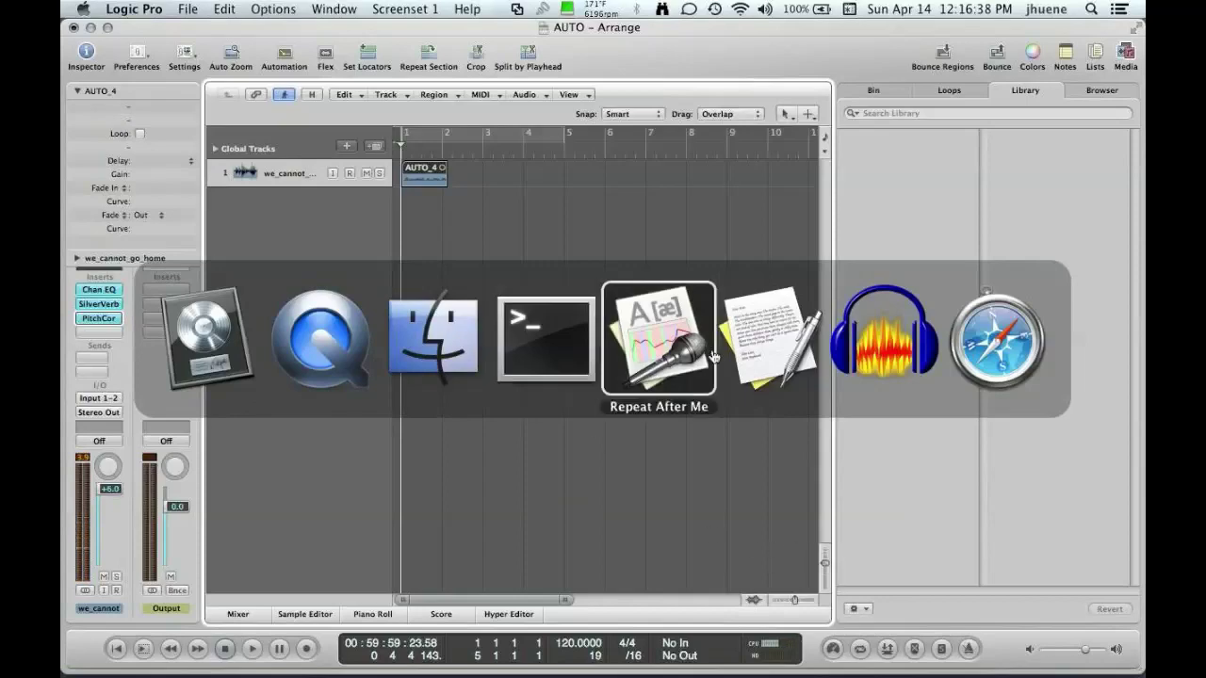
pyautogui.click(866, 362)
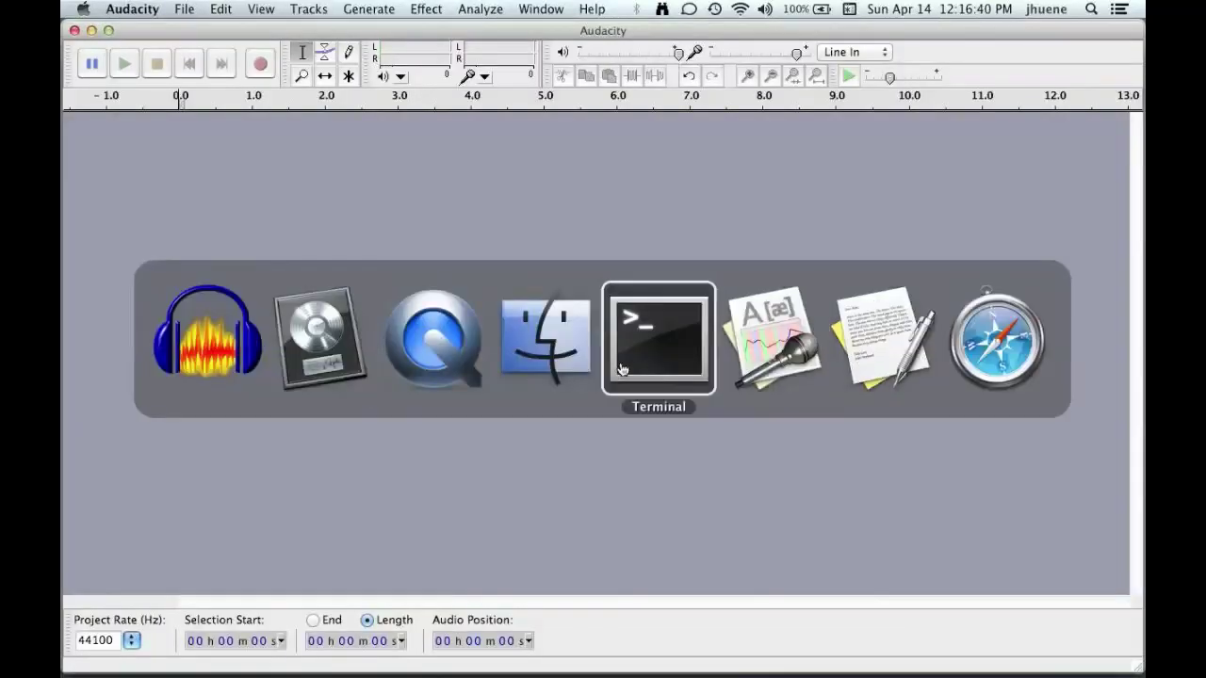
pyautogui.click(557, 372)
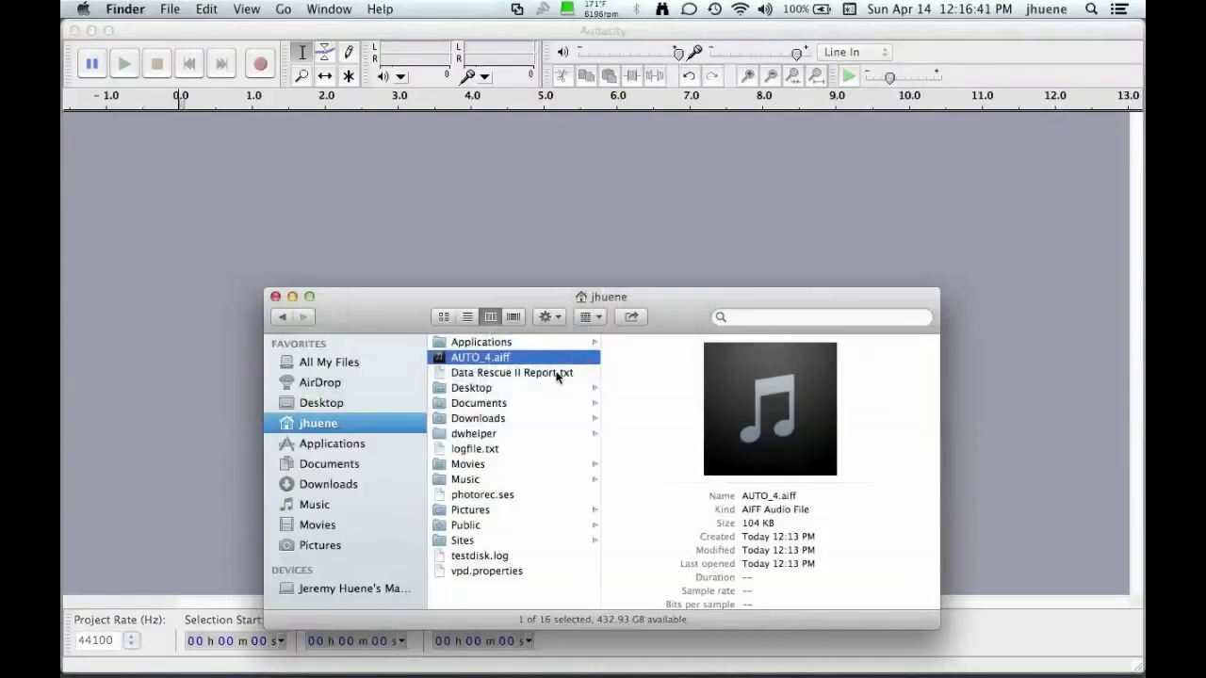
# - Import Output 1-2(2).aif from the Music/Logic/AUTO/Bounces folder into the Audacity project
pyautogui.click(336, 503)
pyautogui.click(475, 420)
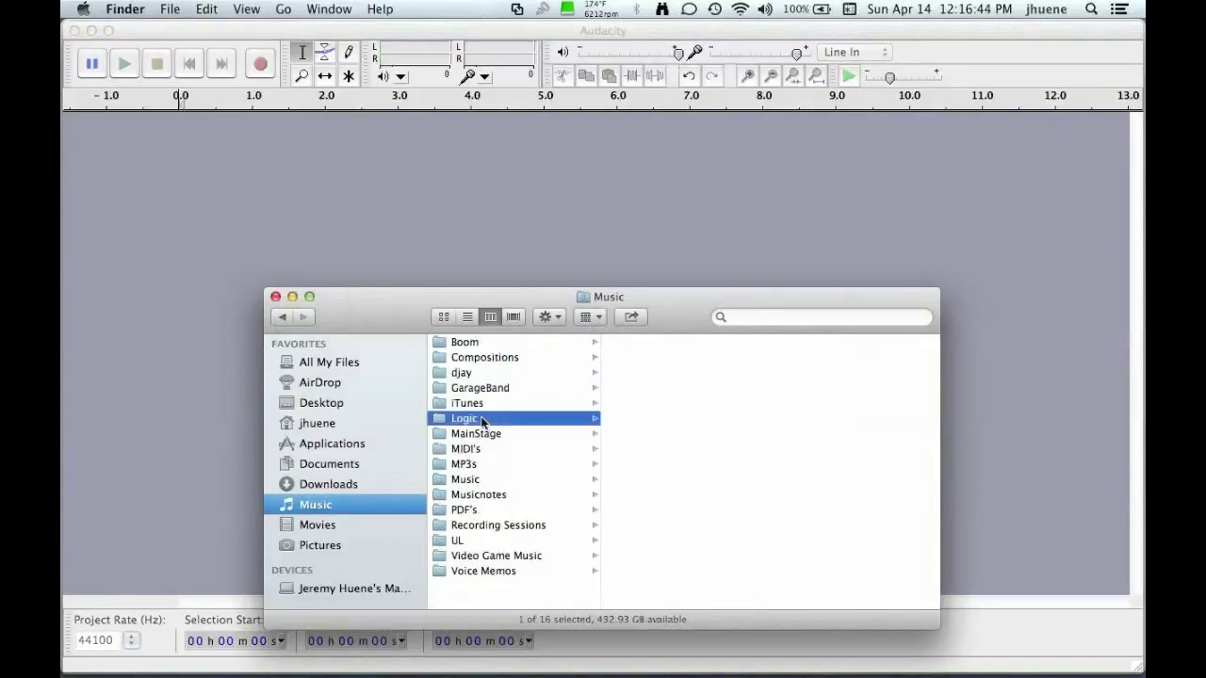
pyautogui.press('Right')
pyautogui.press('Right')
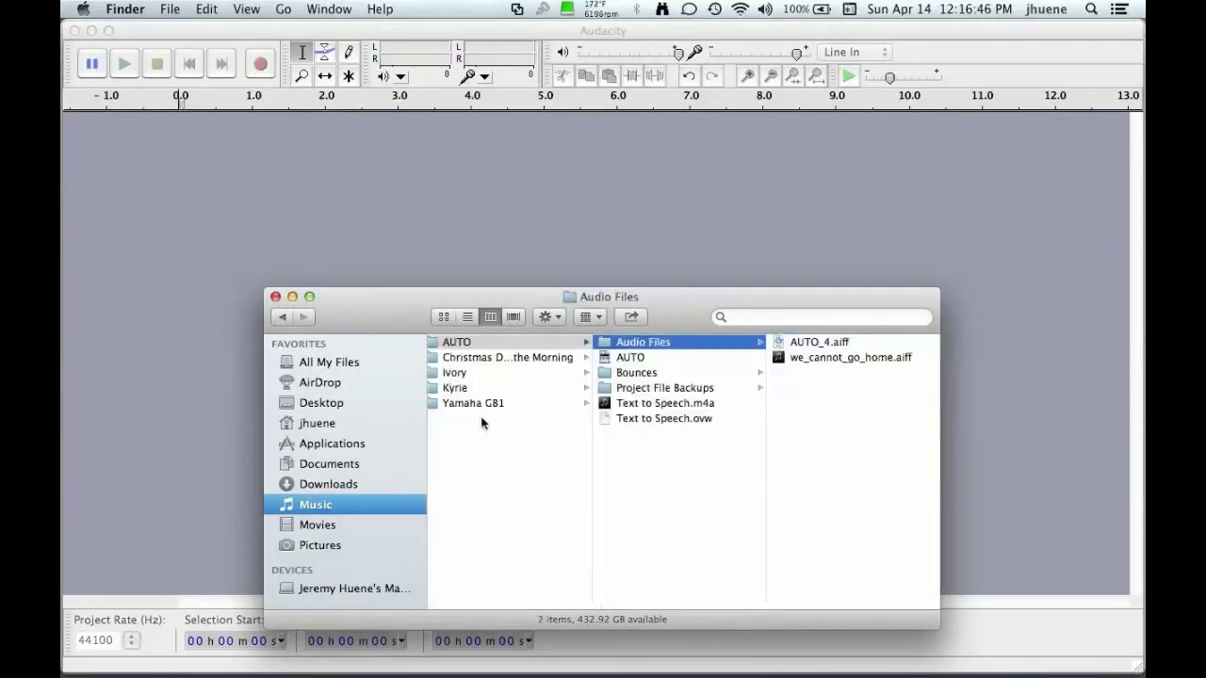
pyautogui.press('Down')
pyautogui.press('Down')
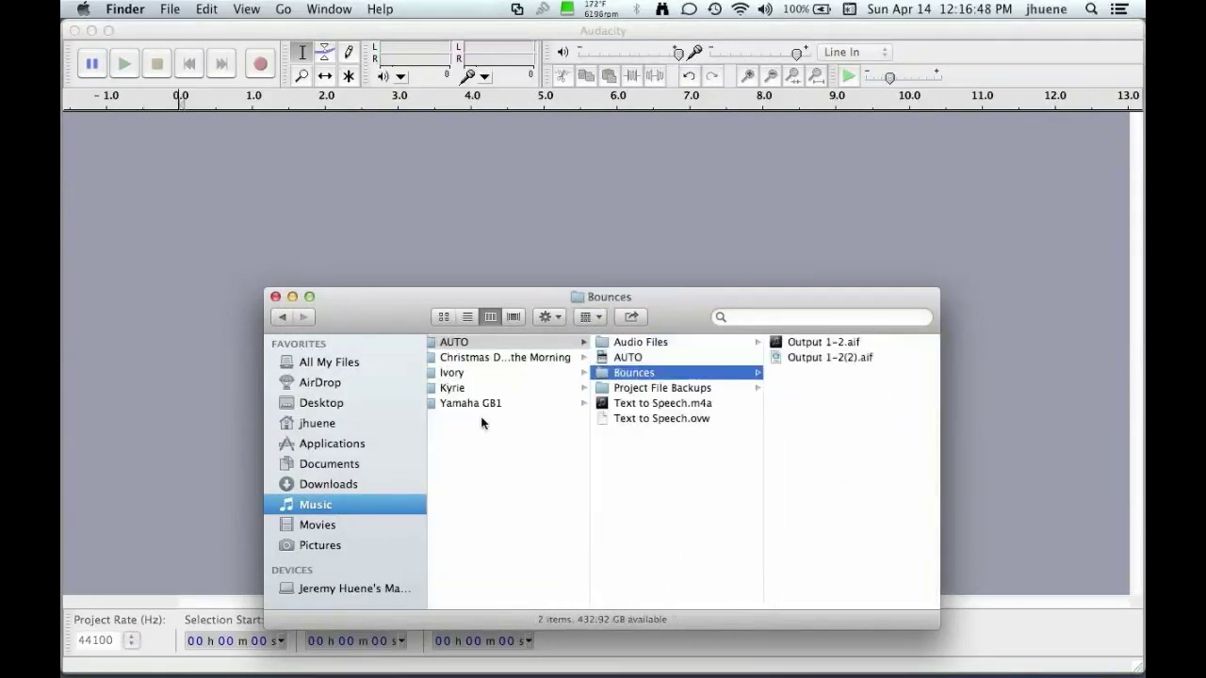
pyautogui.press('Right')
pyautogui.press('Down')
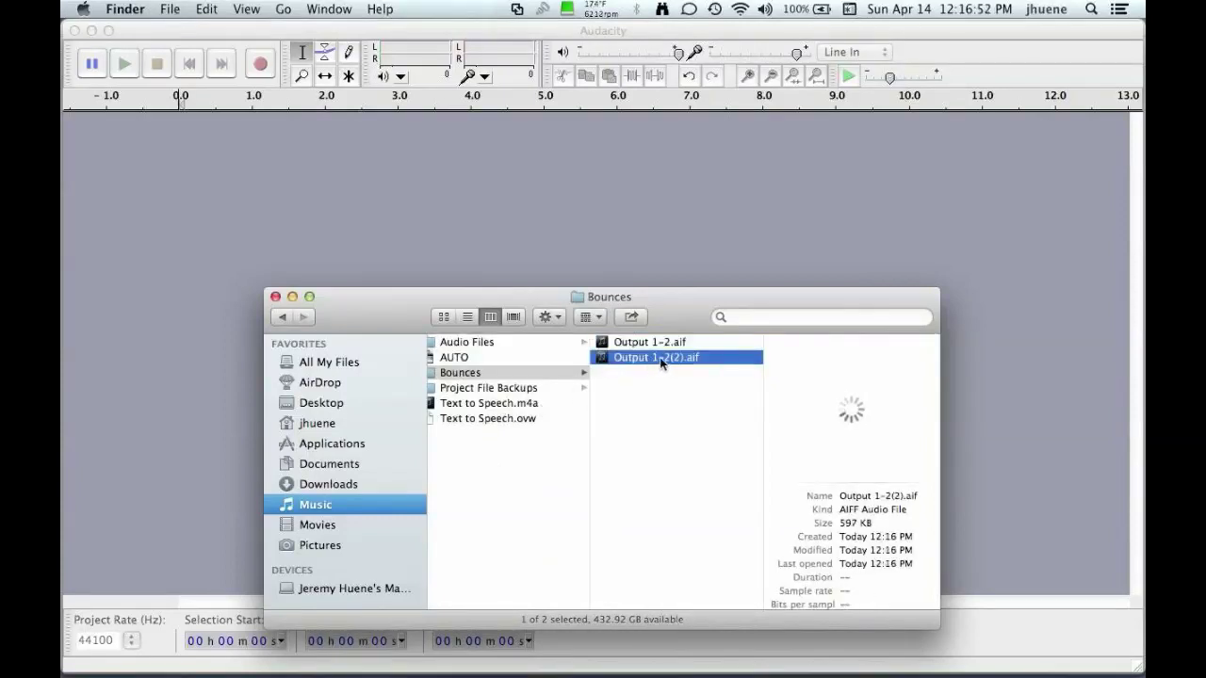
pyautogui.moveTo(660, 362); pyautogui.dragTo(569, 160)
pyautogui.click(148, 520)
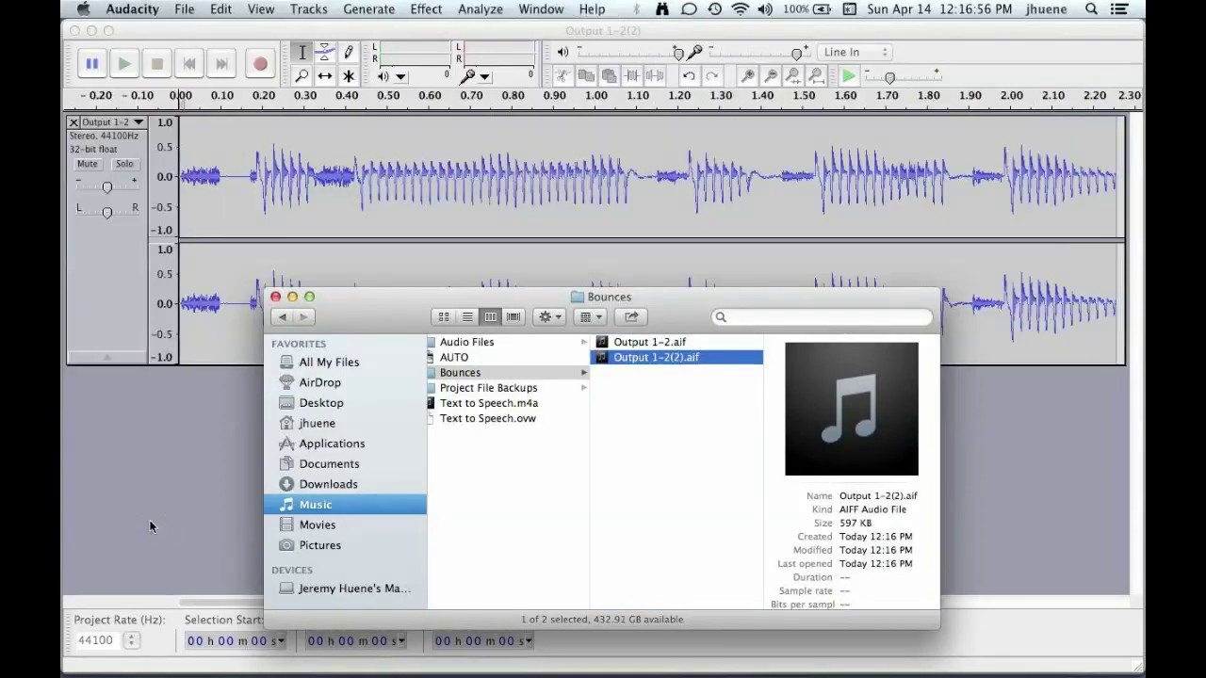
# - Amplify the entire imported stereo track to full scale and play it from the start
pyautogui.press('super+a')
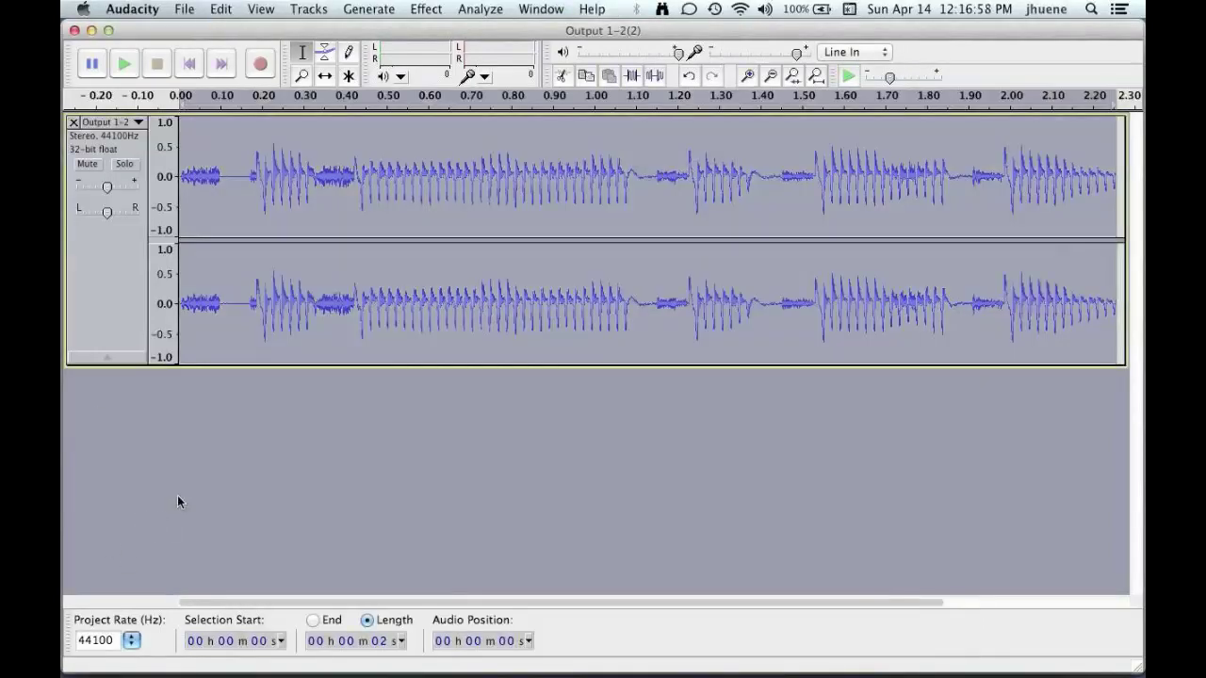
pyautogui.click(396, 10)
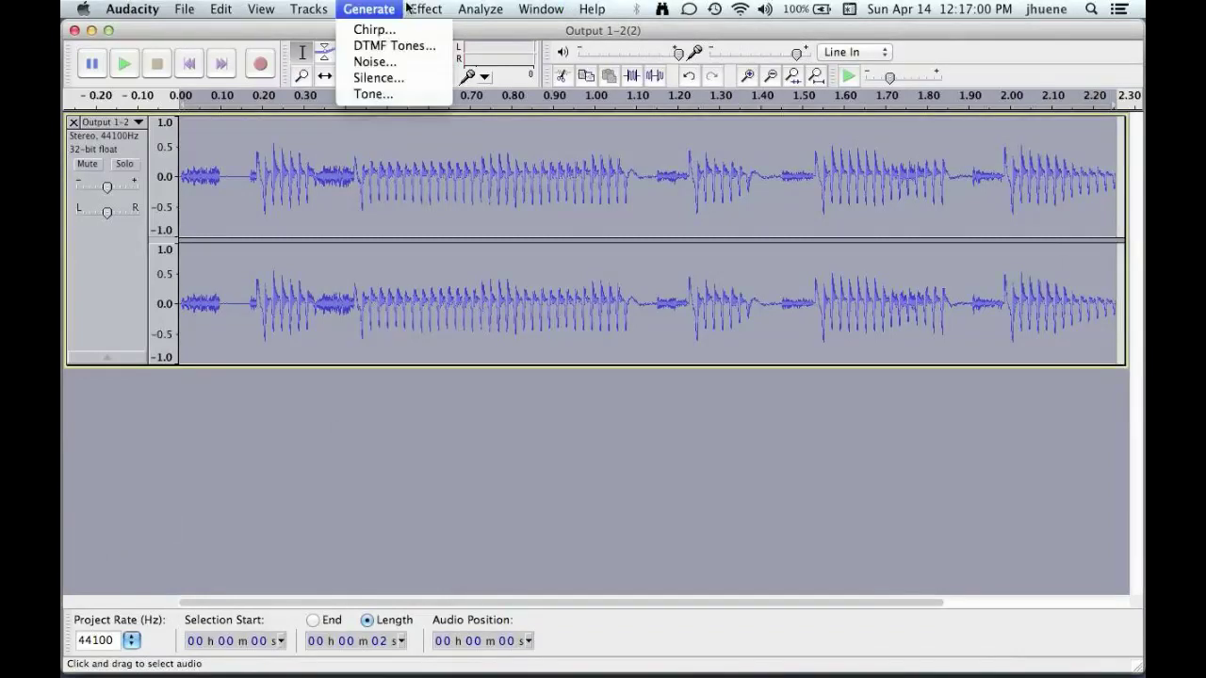
pyautogui.moveTo(420, 10)
pyautogui.click(433, 62)
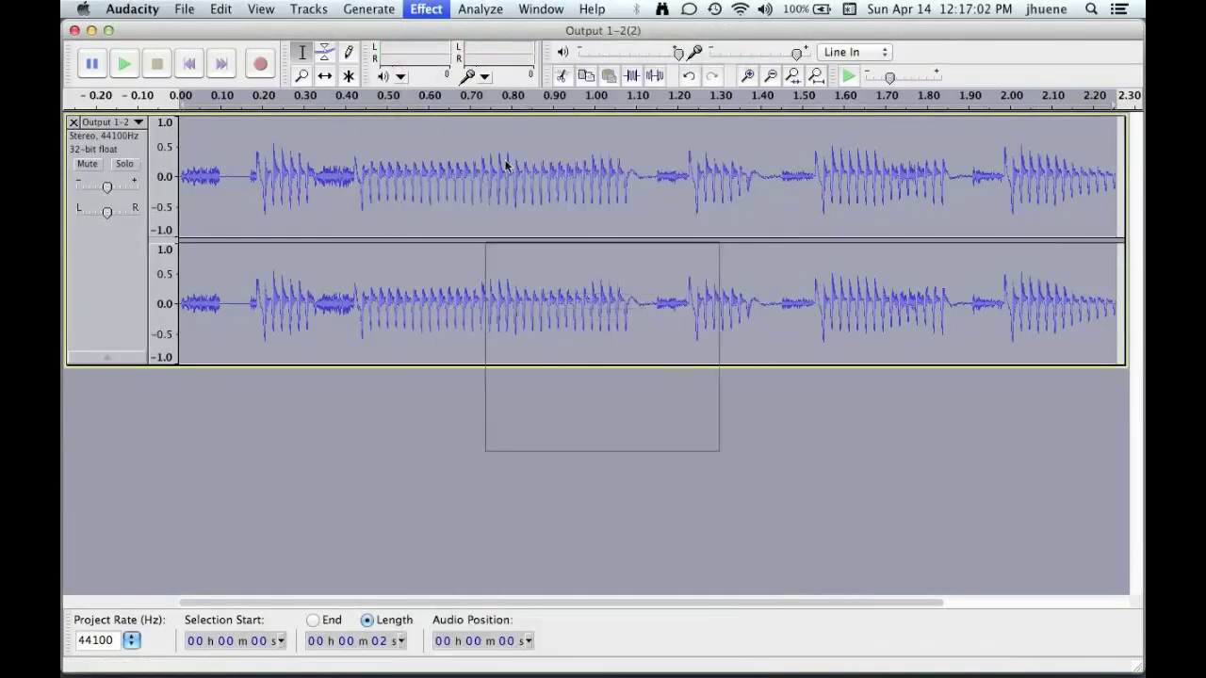
pyautogui.press('Return')
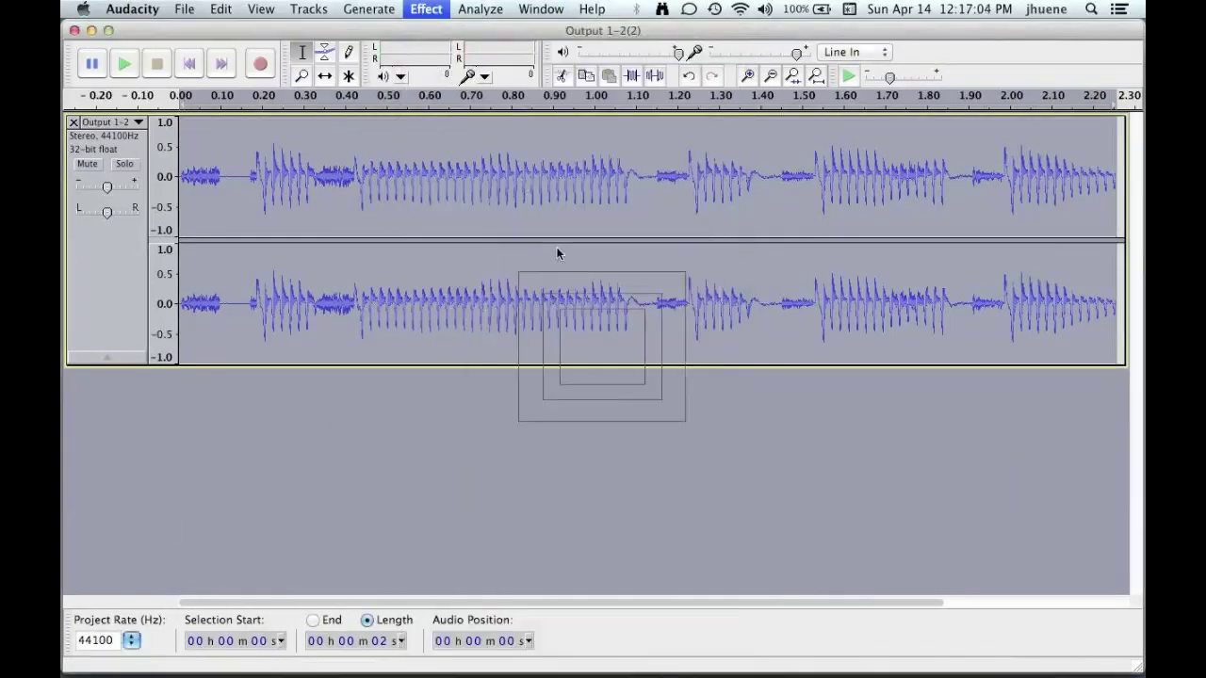
pyautogui.click(587, 412)
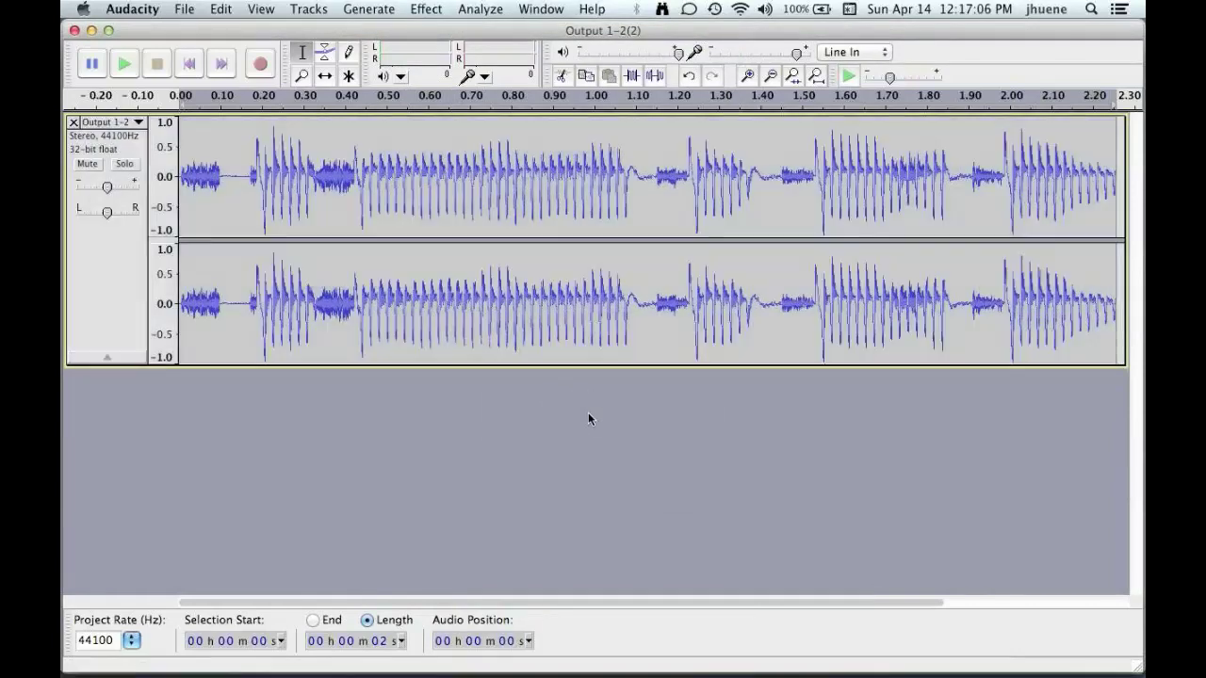
pyautogui.click(187, 63)
pyautogui.click(128, 63)
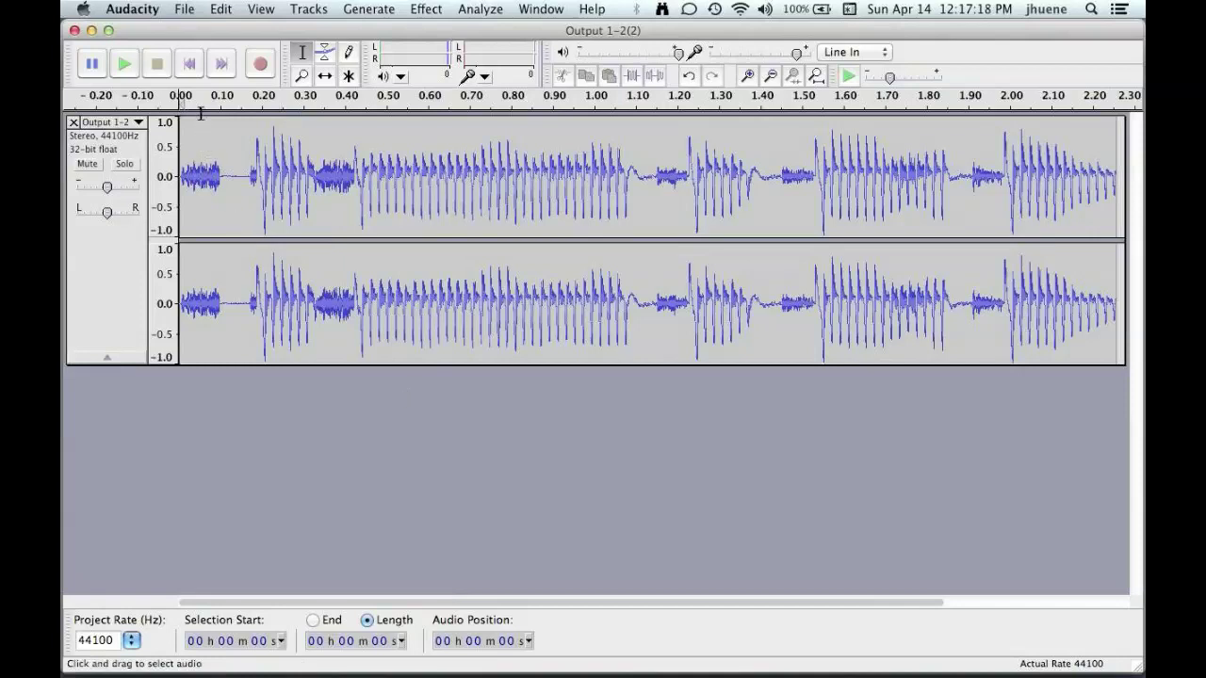
# - Export the amplified audio as AUTO Test 4.aiff to the AUTO Sound Bytes folder in Downloads
pyautogui.click(184, 9)
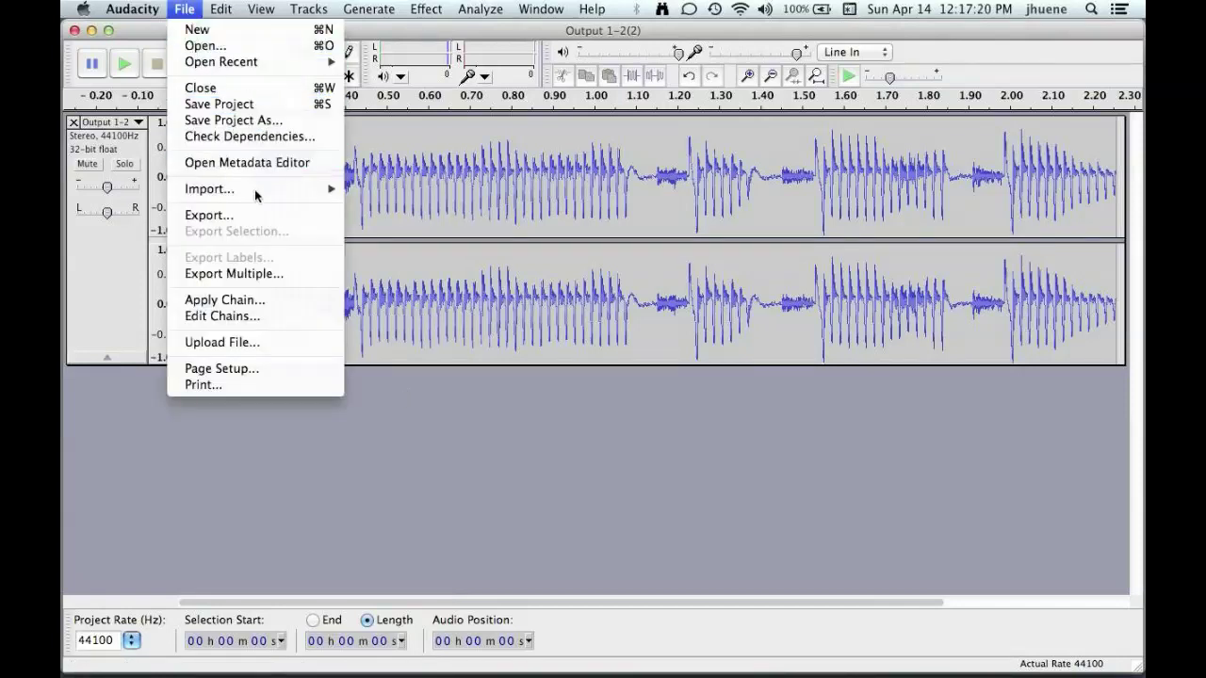
pyautogui.click(280, 216)
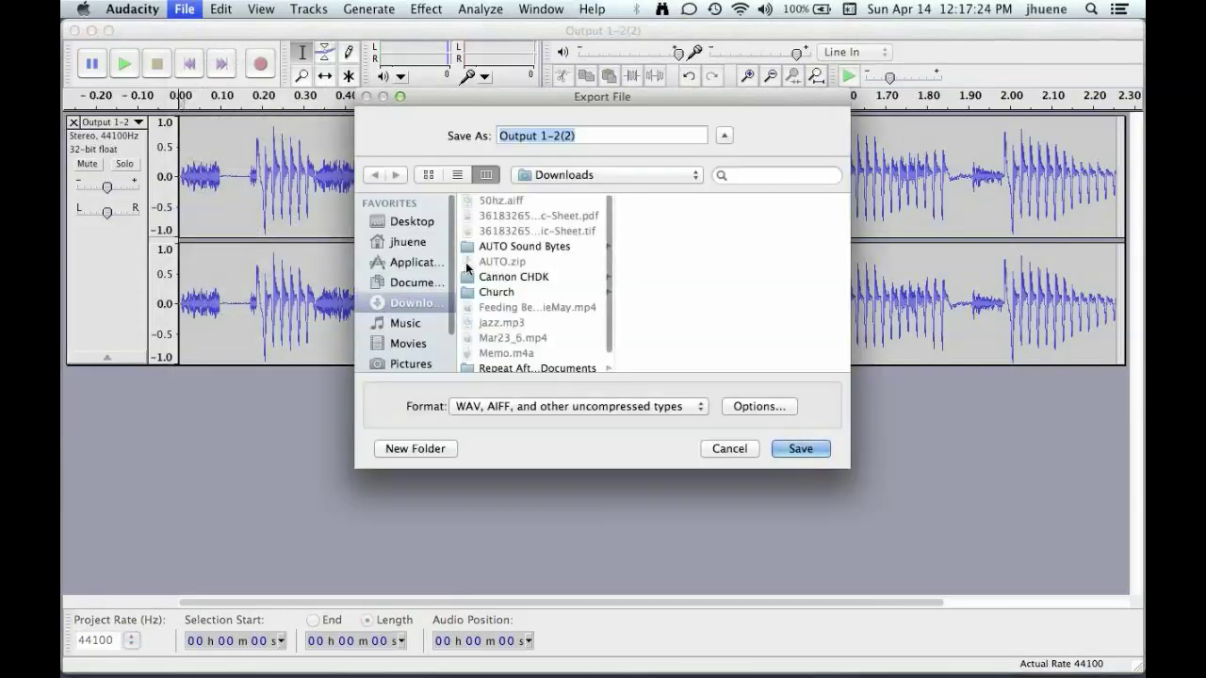
pyautogui.click(533, 253)
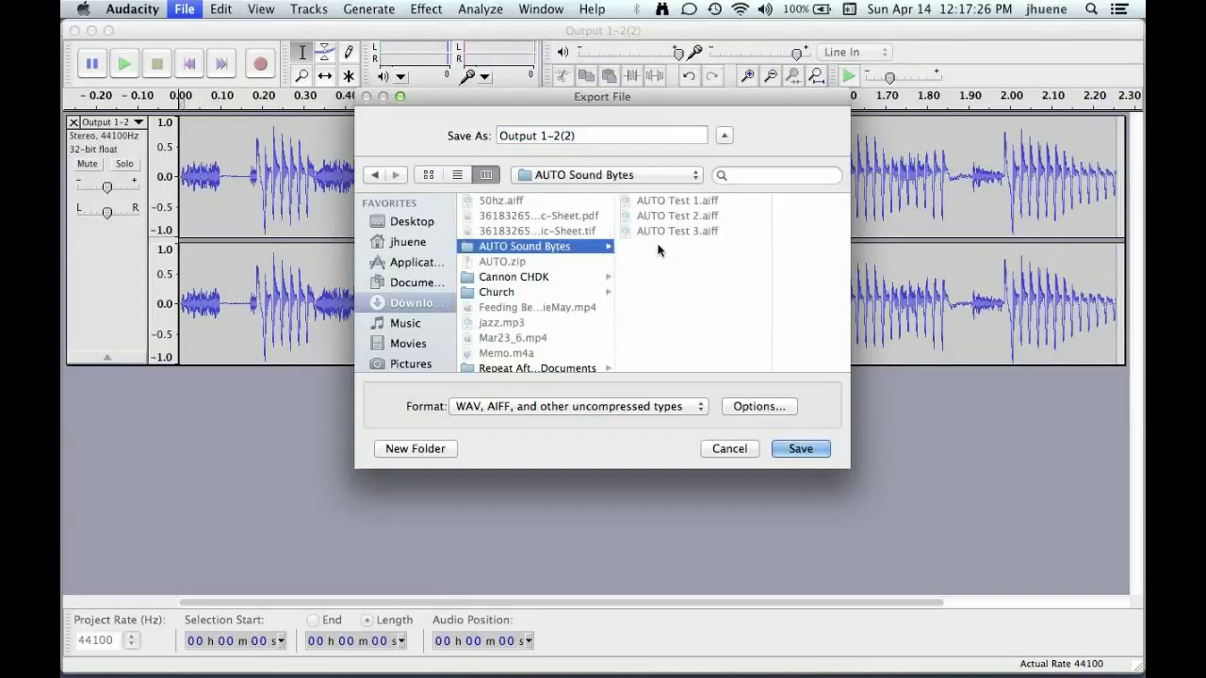
pyautogui.click(480, 136)
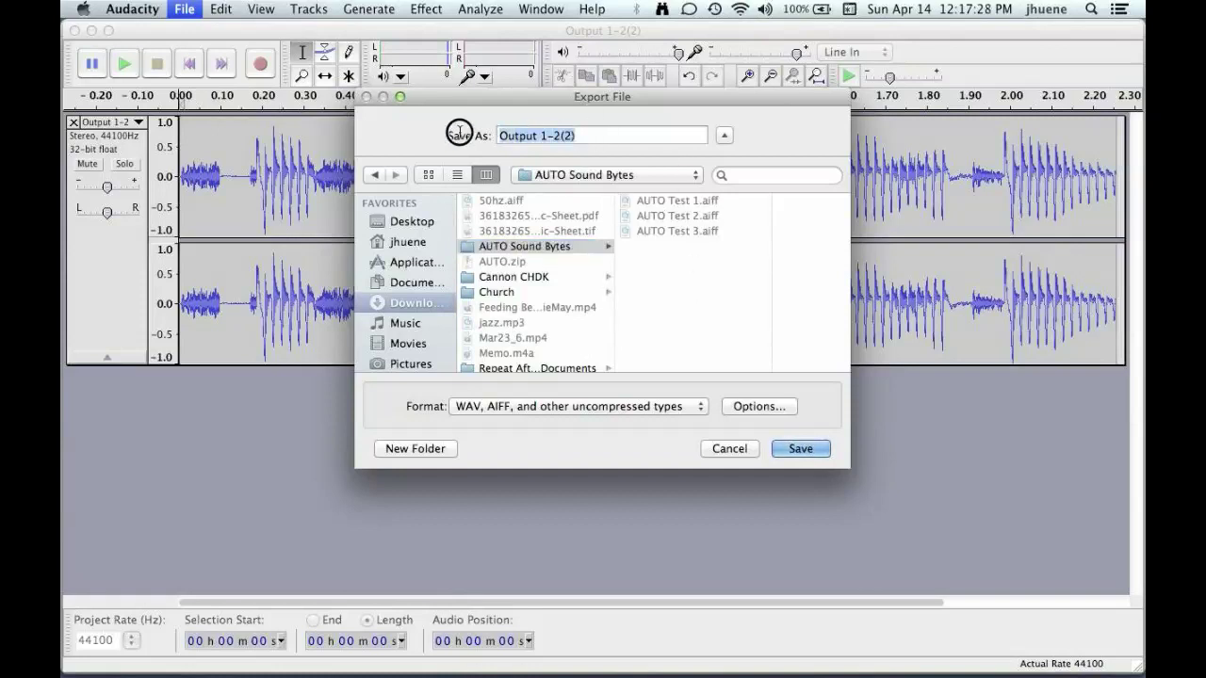
pyautogui.write('AUTO')
pyautogui.press('BackSpace')
pyautogui.press('BackSpace')
pyautogui.press('BackSpace')
pyautogui.write('UTO ')
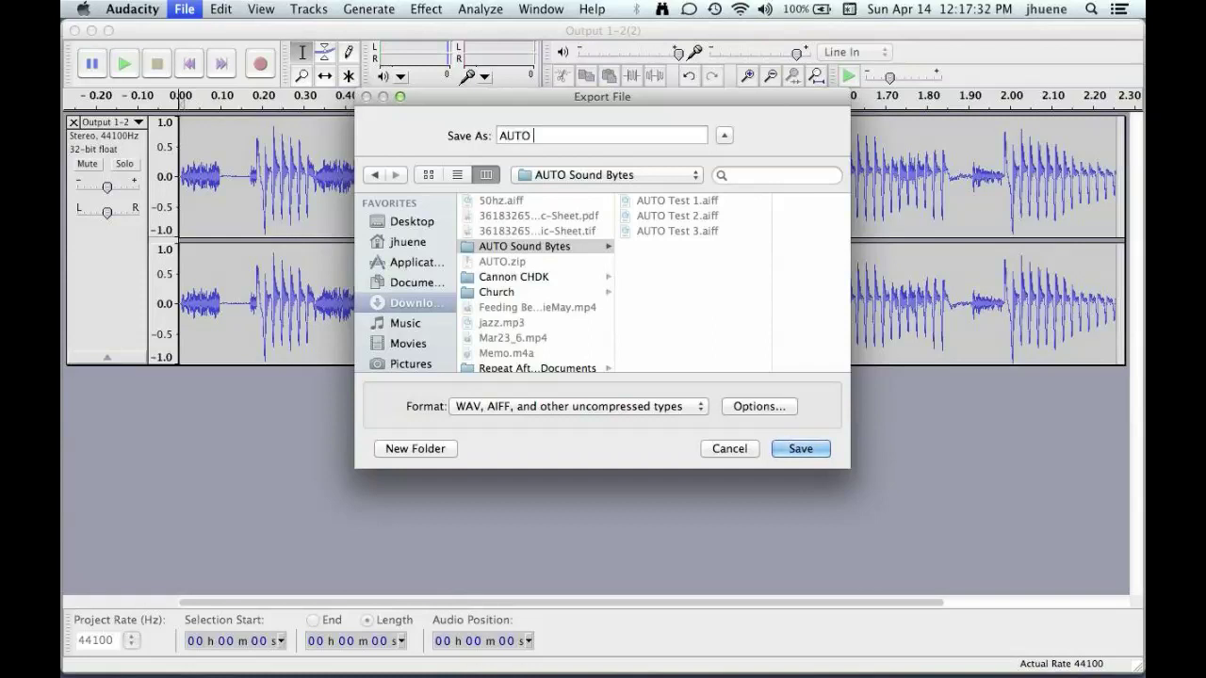
pyautogui.write('Test 4.aiff')
pyautogui.press('Return')
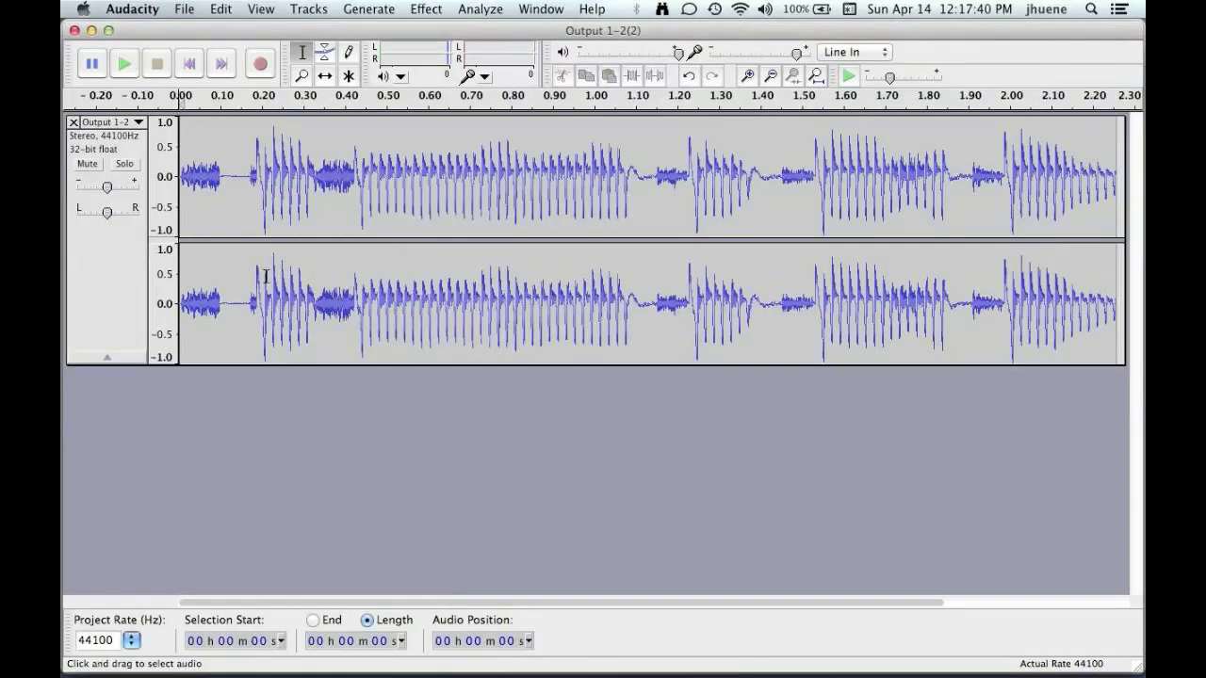
# - Switch to Finder, locate the original AUTO_4.aiff in the home folder and play its preview
pyautogui.press('super+Tab')
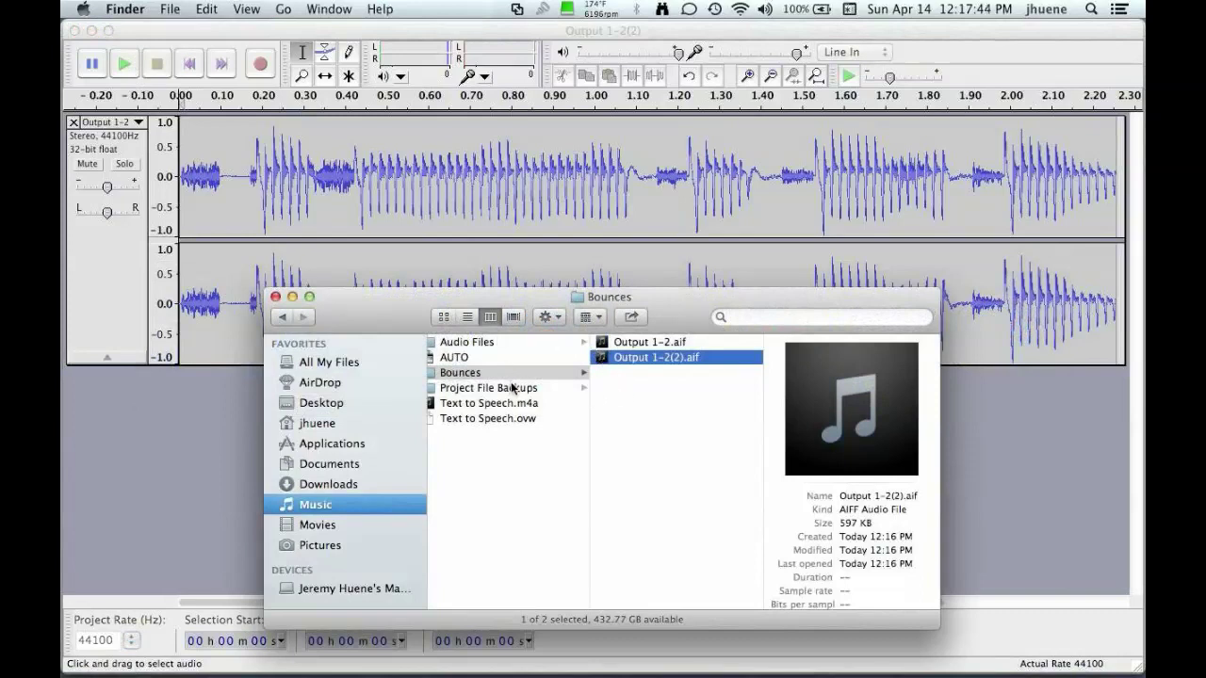
pyautogui.click(510, 344)
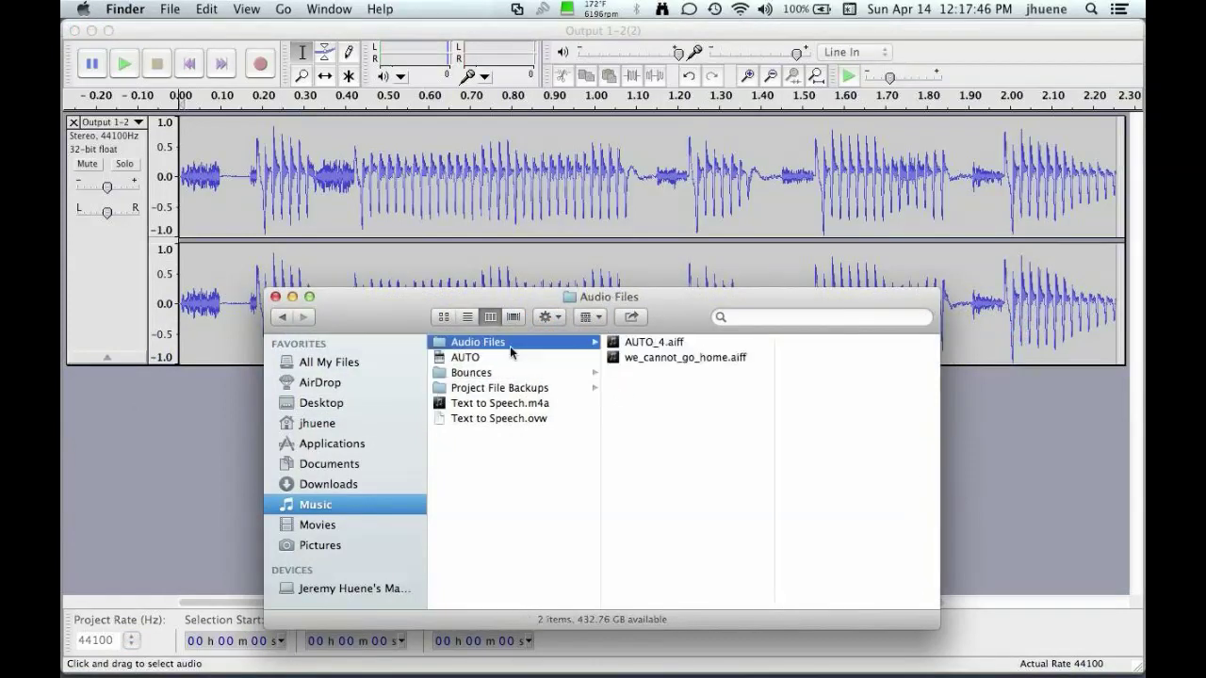
pyautogui.press('Right')
pyautogui.press('Left')
pyautogui.click(330, 483)
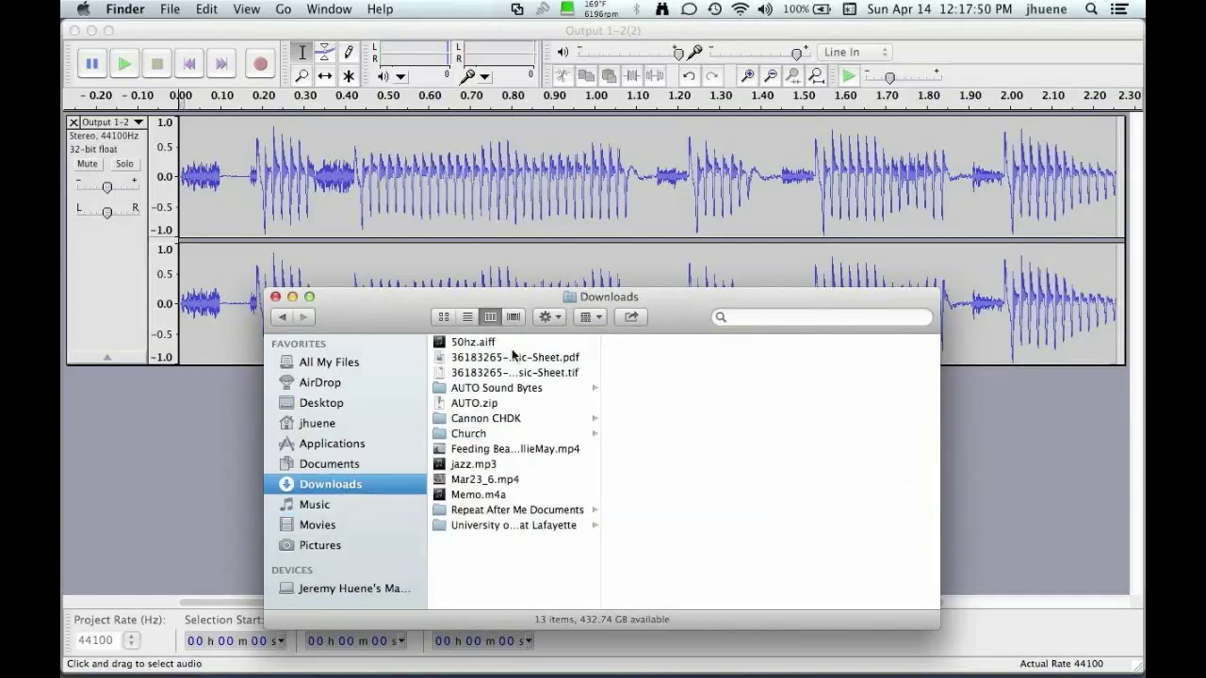
pyautogui.click(325, 429)
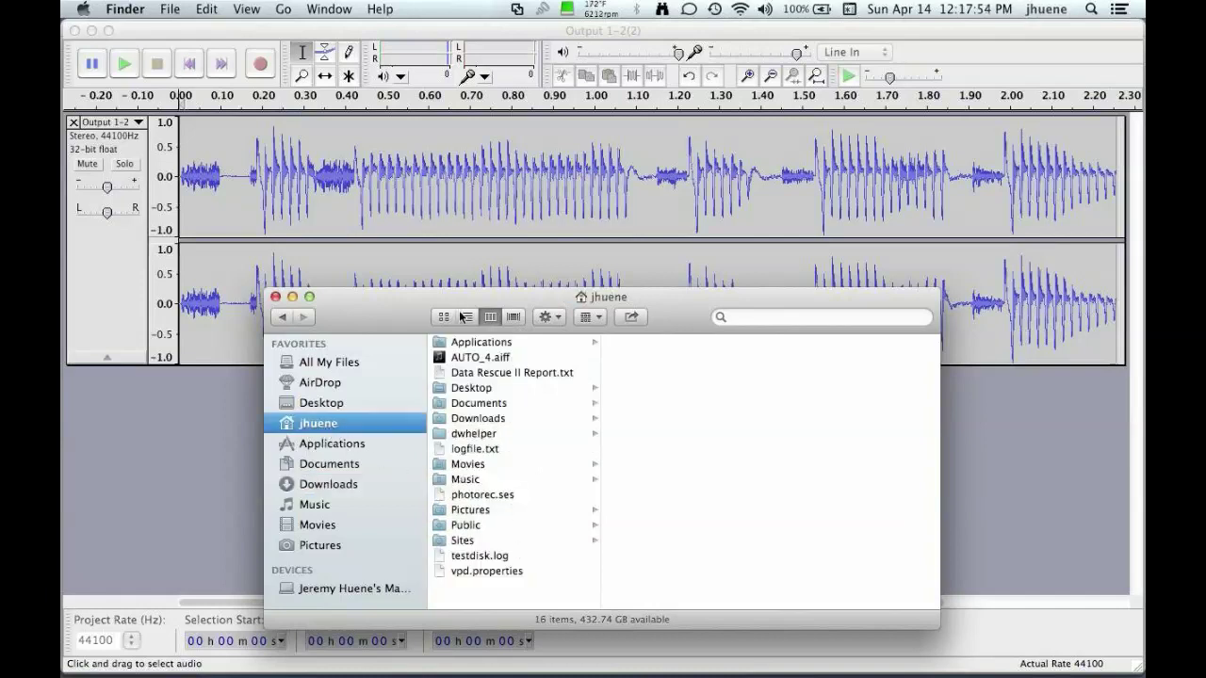
pyautogui.click(480, 359)
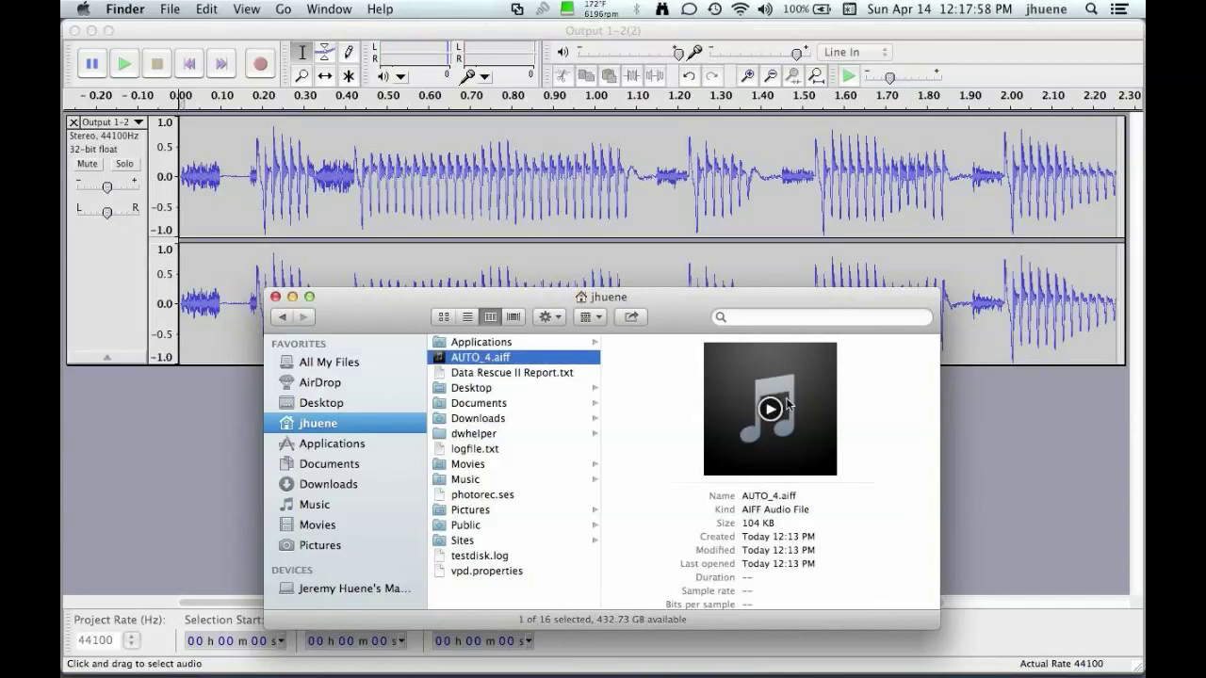
pyautogui.click(771, 411)
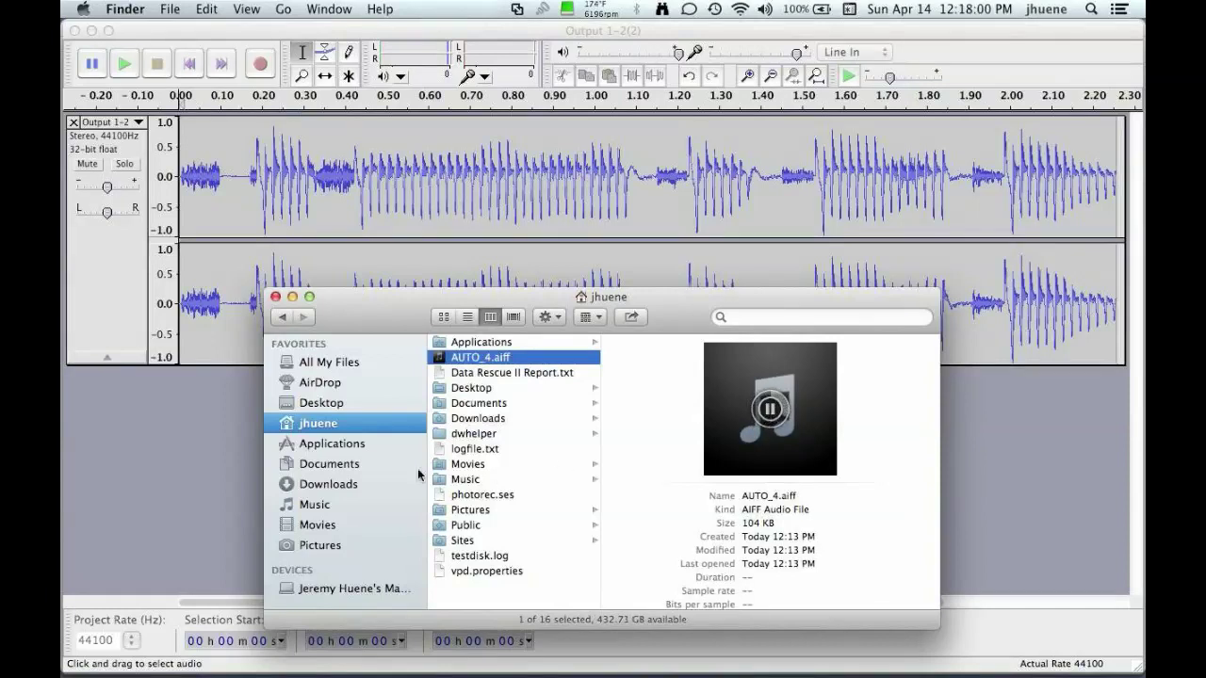
# - Play the preview of AUTO Test 4.aiff from the AUTO Sound Bytes folder in Downloads and move the Finder window higher
pyautogui.click(329, 484)
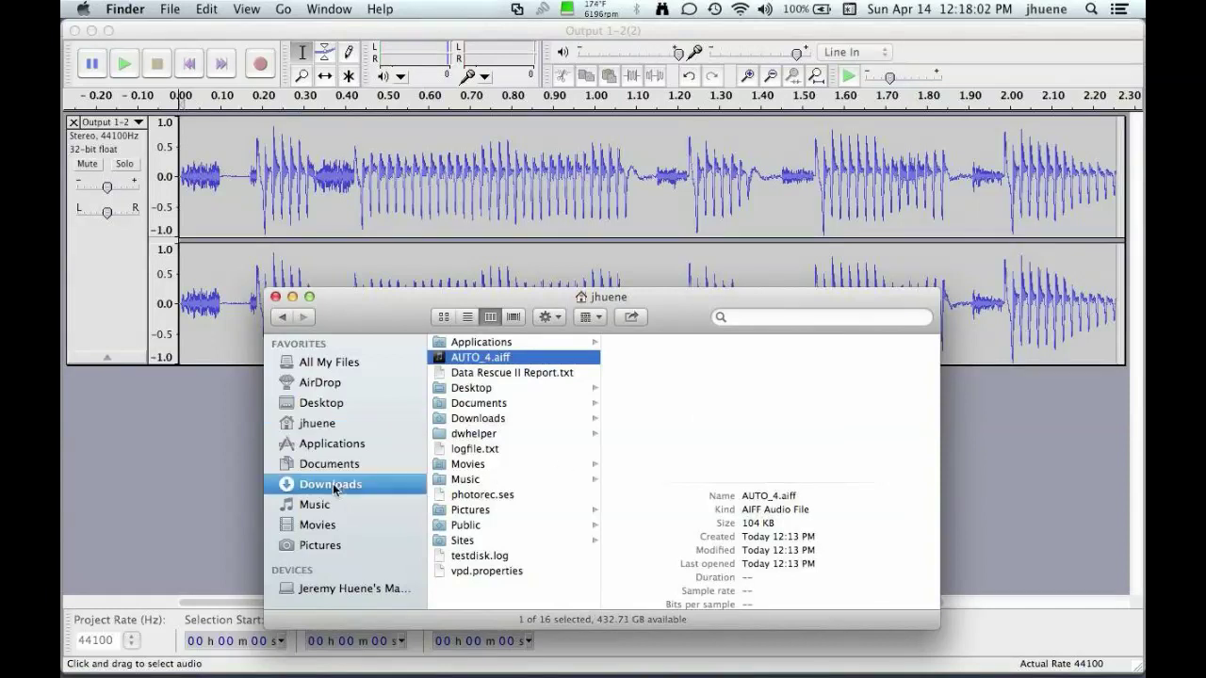
pyautogui.click(505, 387)
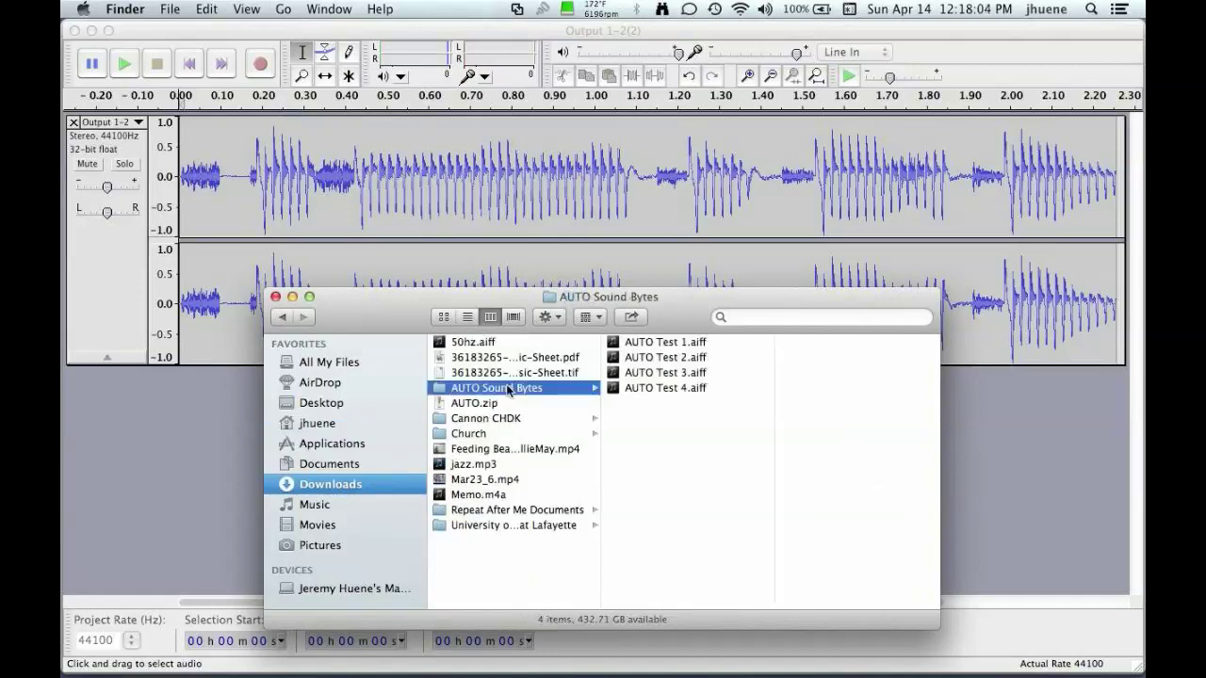
pyautogui.click(672, 388)
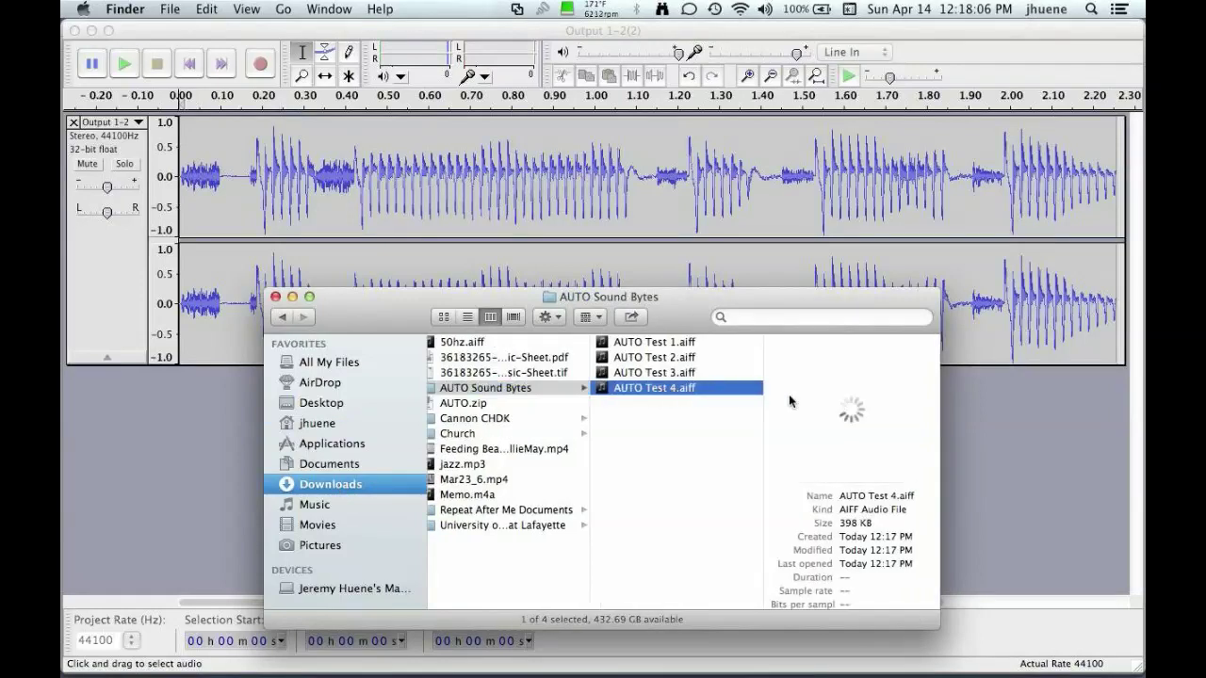
pyautogui.click(851, 409)
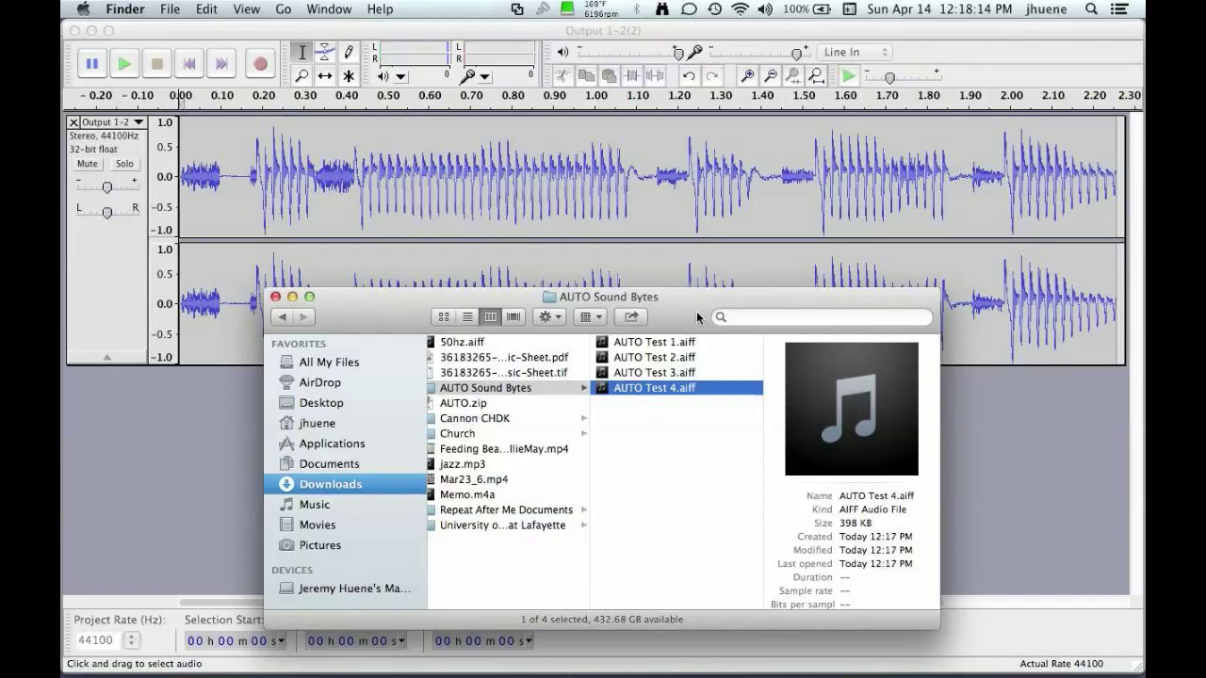
pyautogui.moveTo(698, 318); pyautogui.dragTo(700, 218)
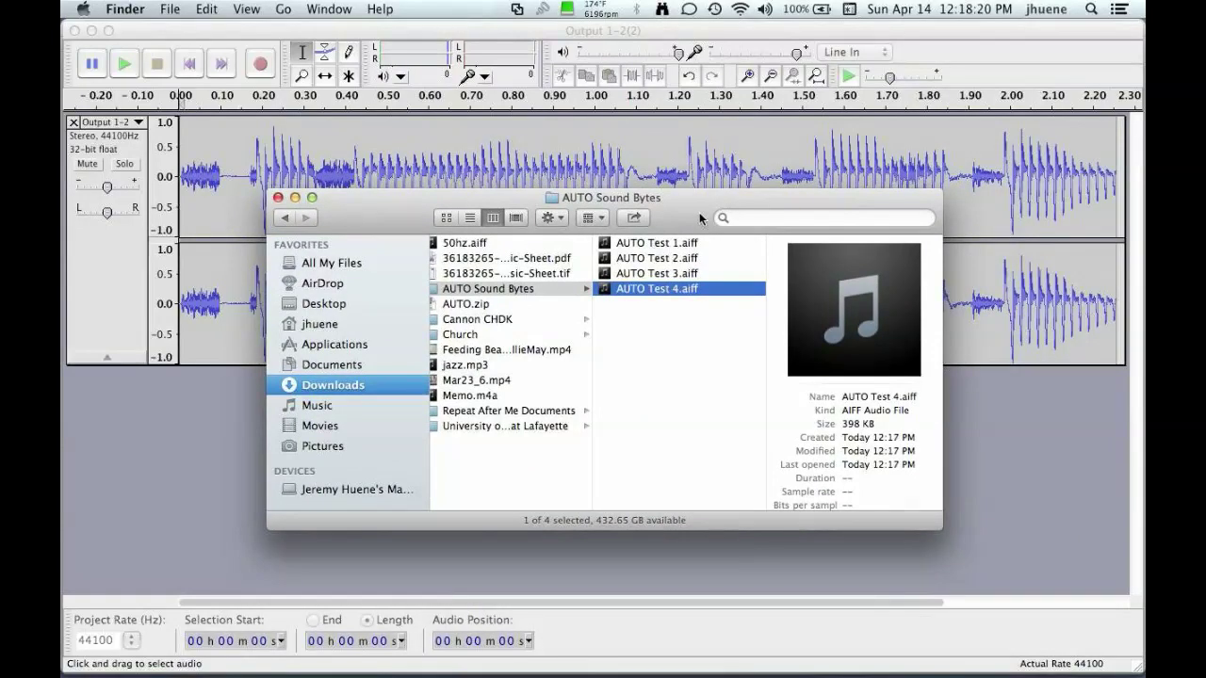